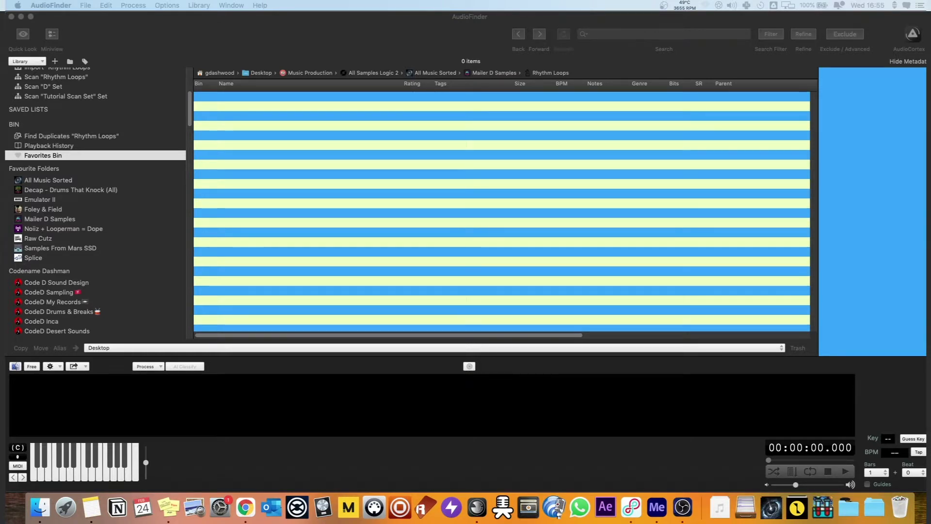
- Switch to Mixed In Key and move its window up over AudioFinder
left_click(324, 372)
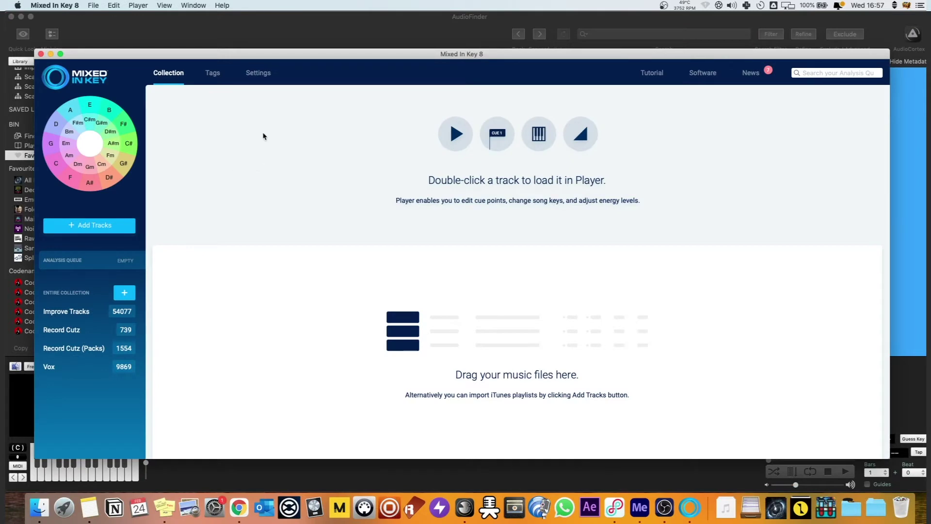
left_click_drag(127, 58, 159, 53)
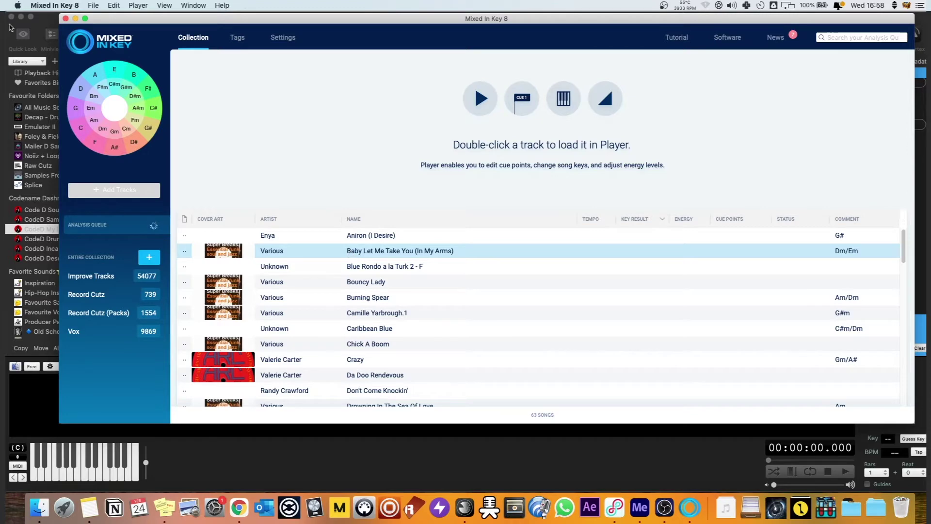
- Return to AudioFinder, select My Girl.aif in CodeD My Records and show its database metadata
left_click(47, 18)
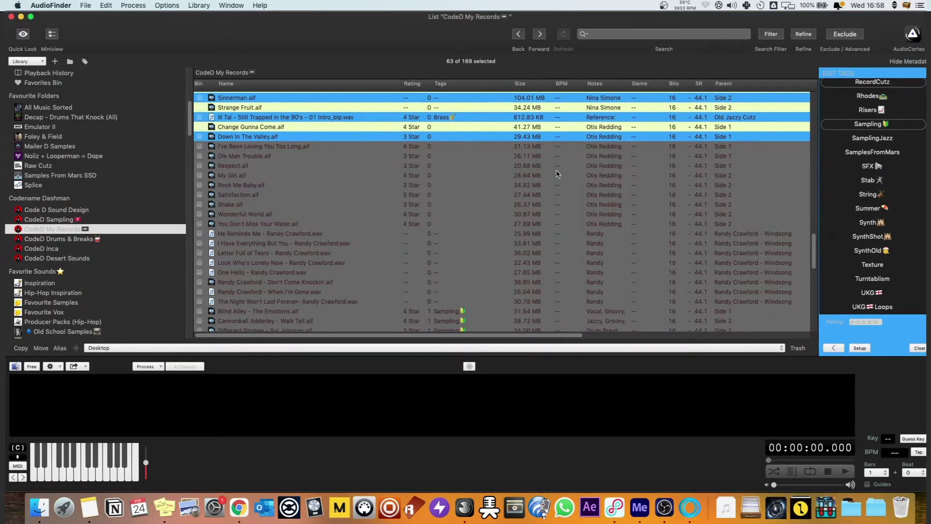
left_click(556, 174)
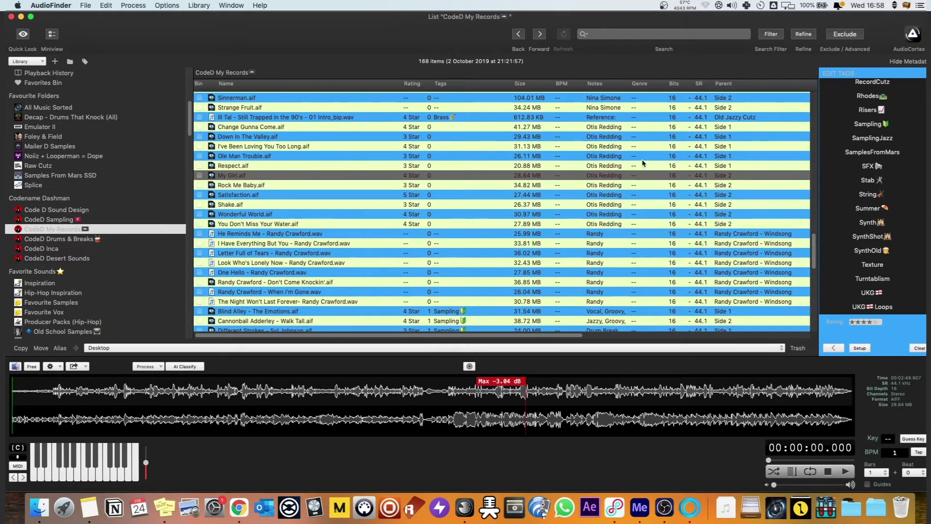
left_click(834, 347)
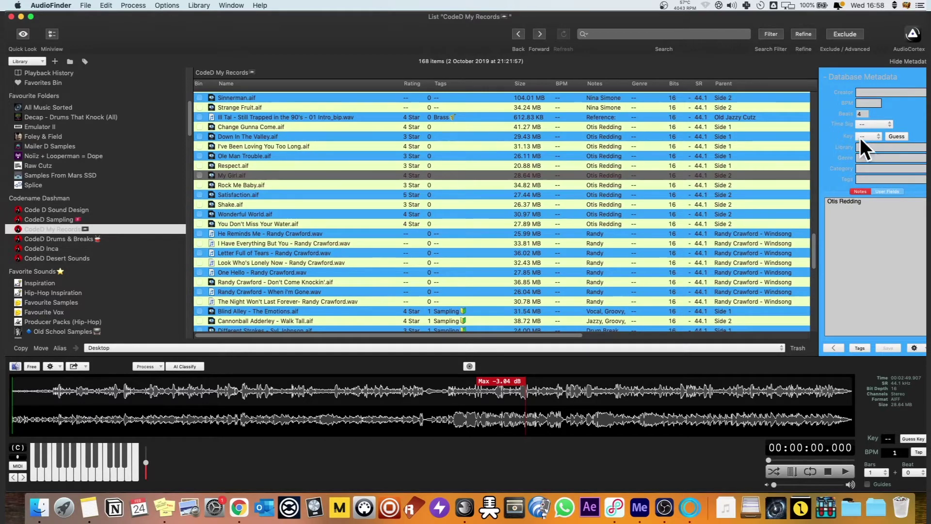
scroll(81, 197, "up", 10)
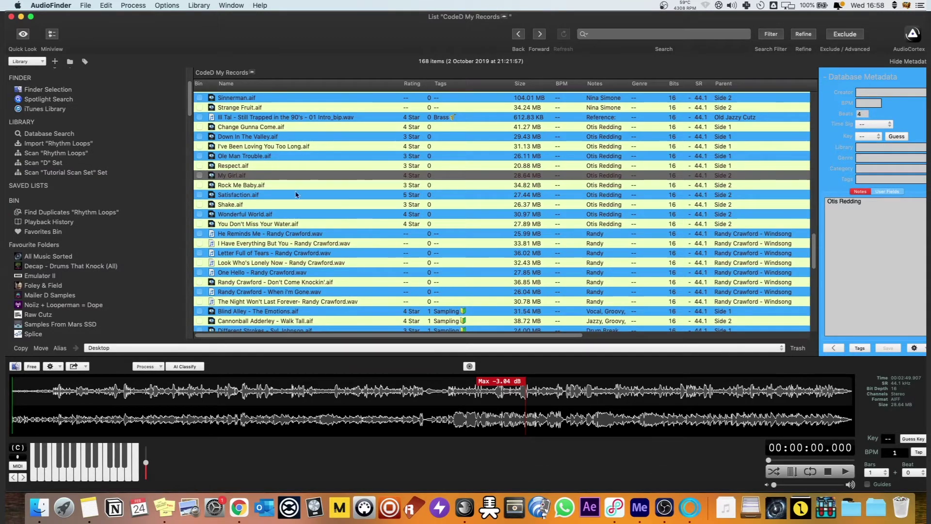
- In Mixed In Key, select the Cm tracks from Googie Rene Combo through The Otis and Carla Band and add them to AudioFinder's Favorites Bin
left_click(689, 508)
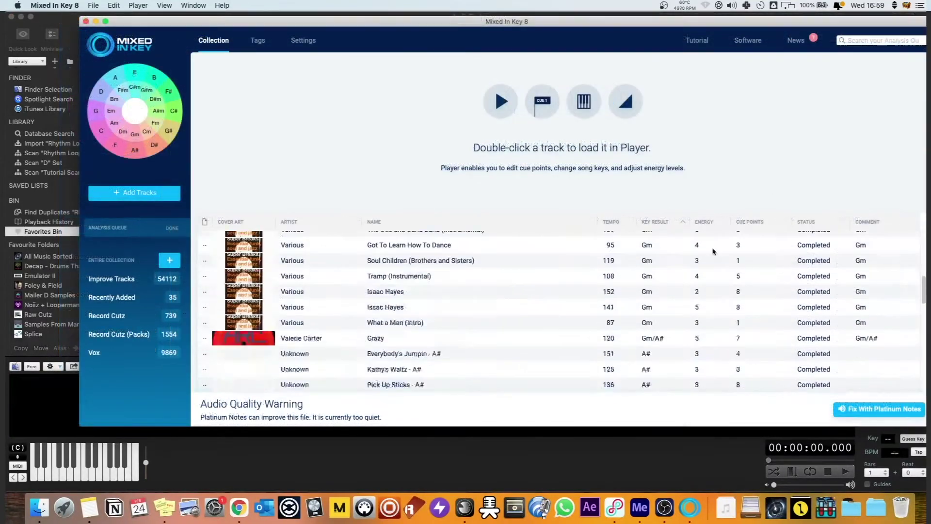
scroll(713, 252, "up", 15)
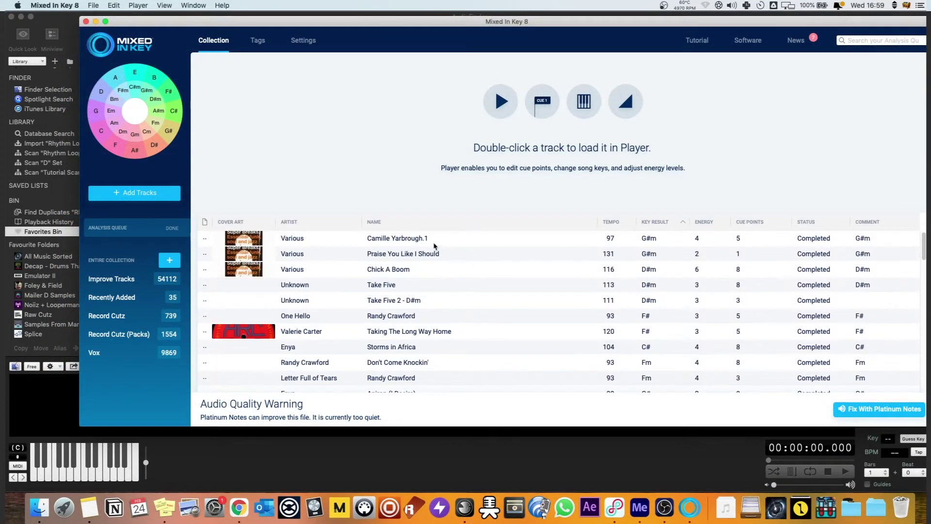
left_click(455, 243)
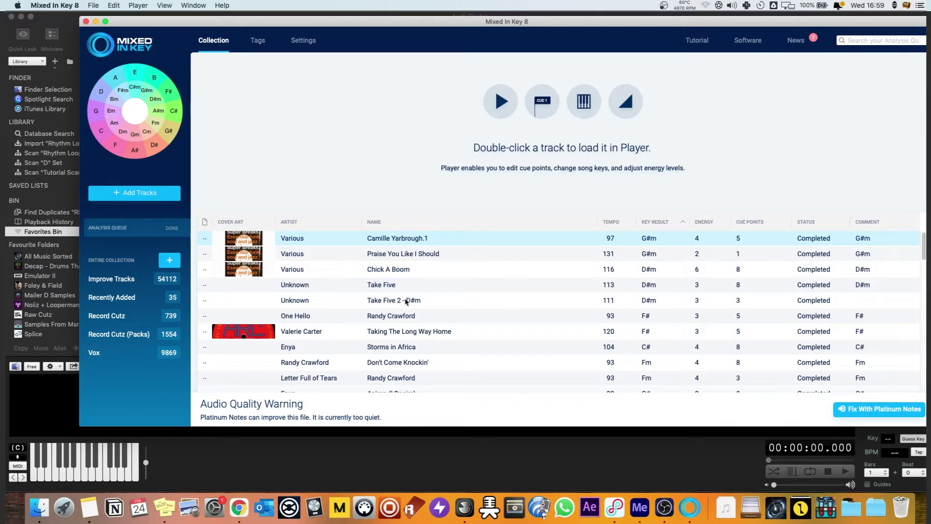
scroll(387, 295, "down", 10)
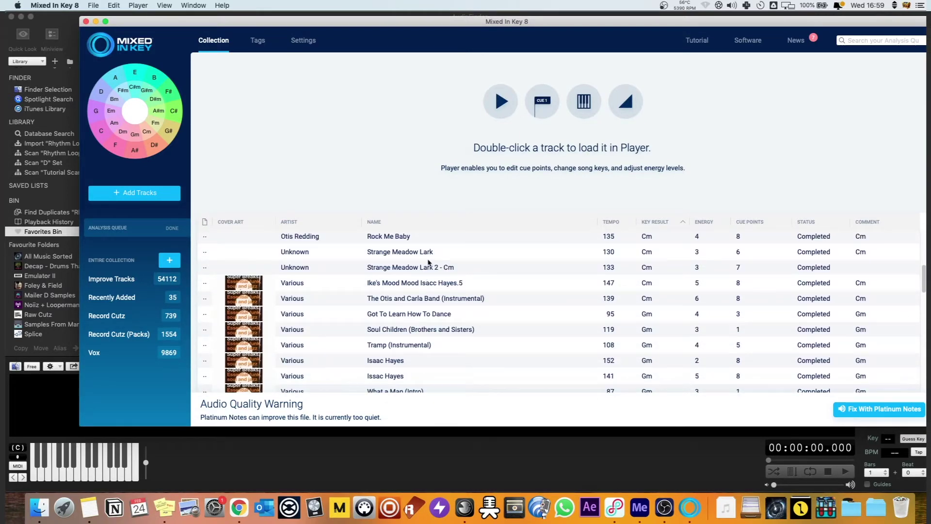
scroll(390, 252, "up", 2)
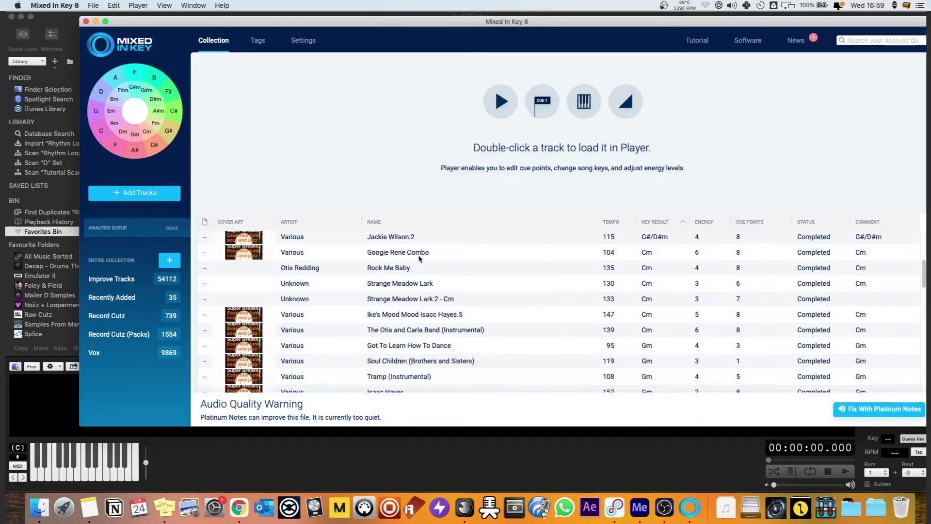
left_click(413, 255)
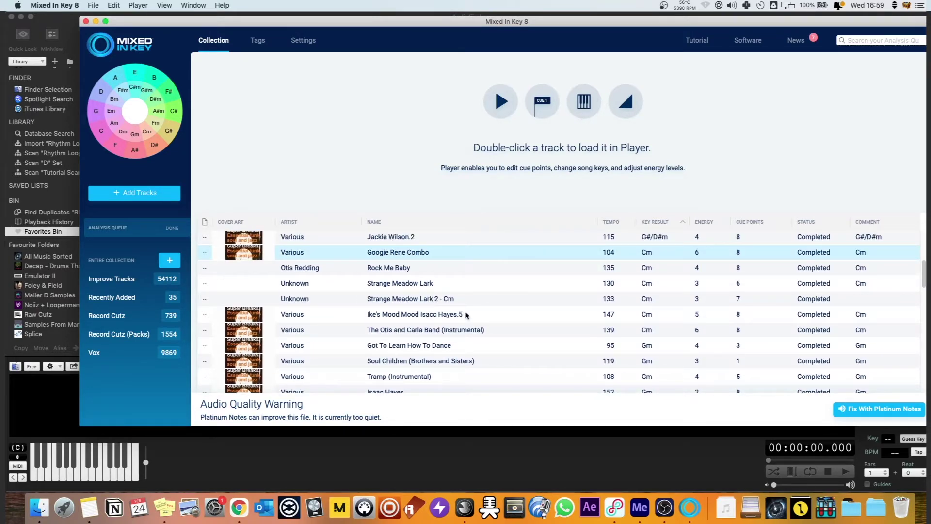
scroll(420, 313, "down", 2)
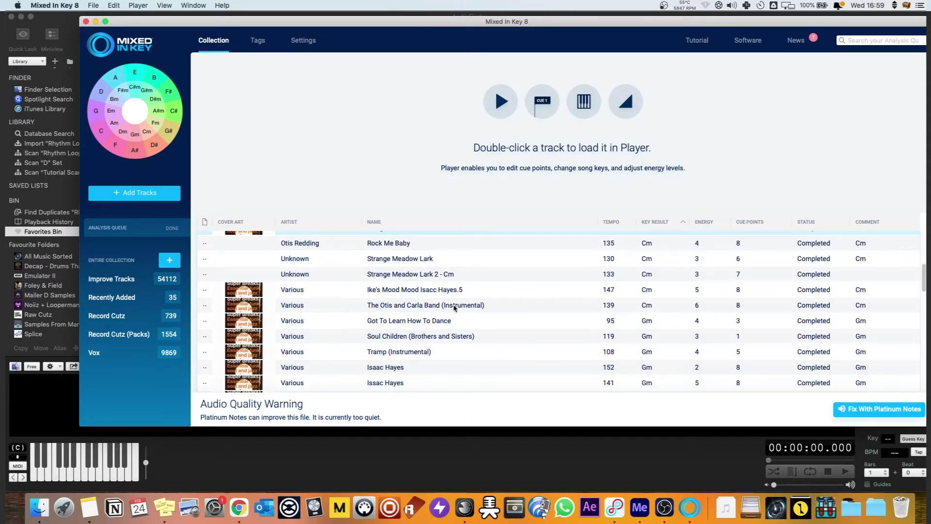
left_click(454, 307, "shift")
left_click_drag(332, 22, 386, 175)
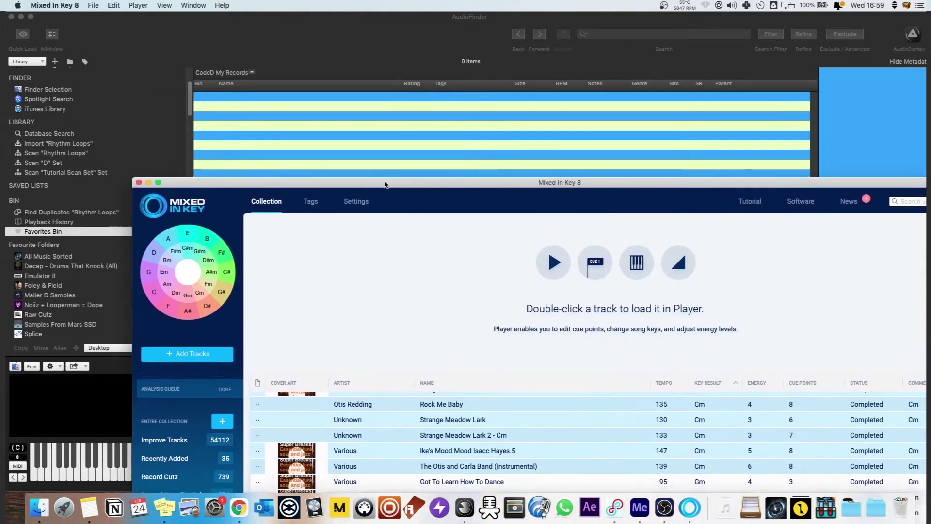
left_click_drag(330, 145, 251, 117)
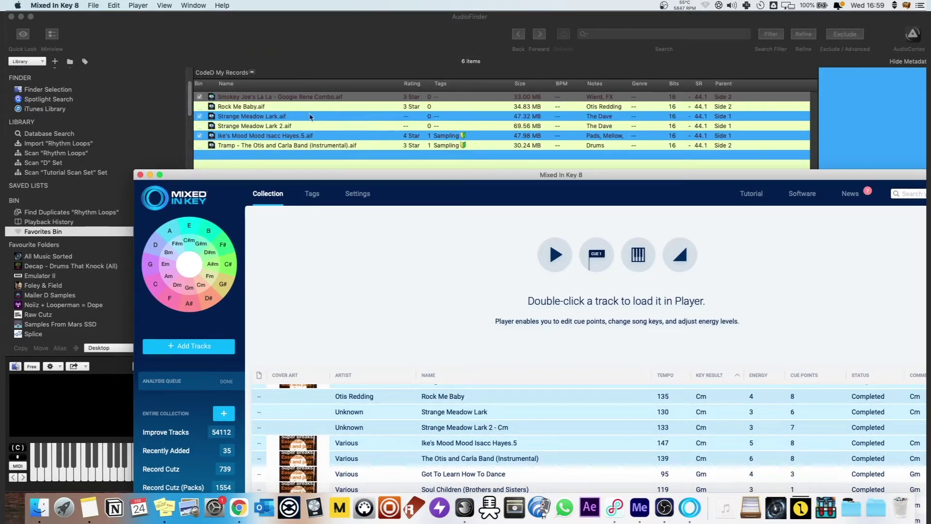
- In AudioFinder, set the genre of the Smokey Joe's La La file to Cm in its database metadata
left_click(249, 122)
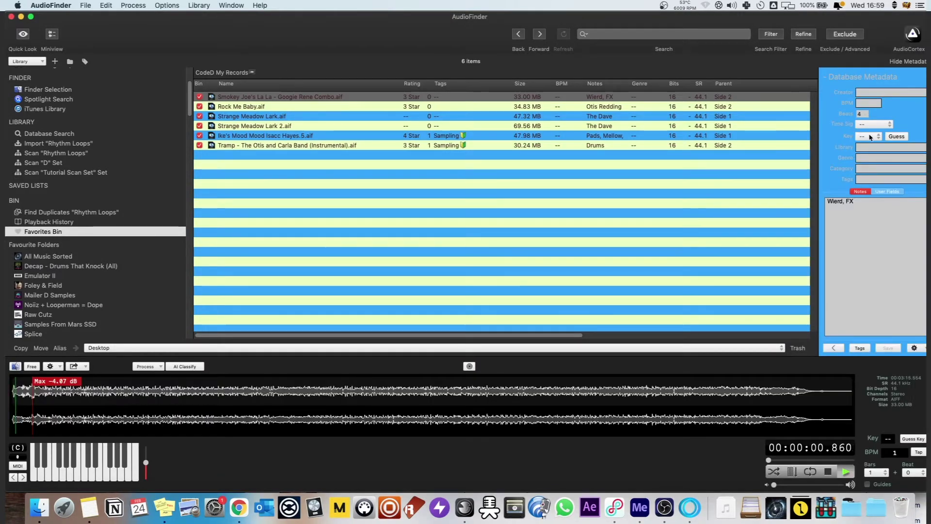
left_click(862, 137)
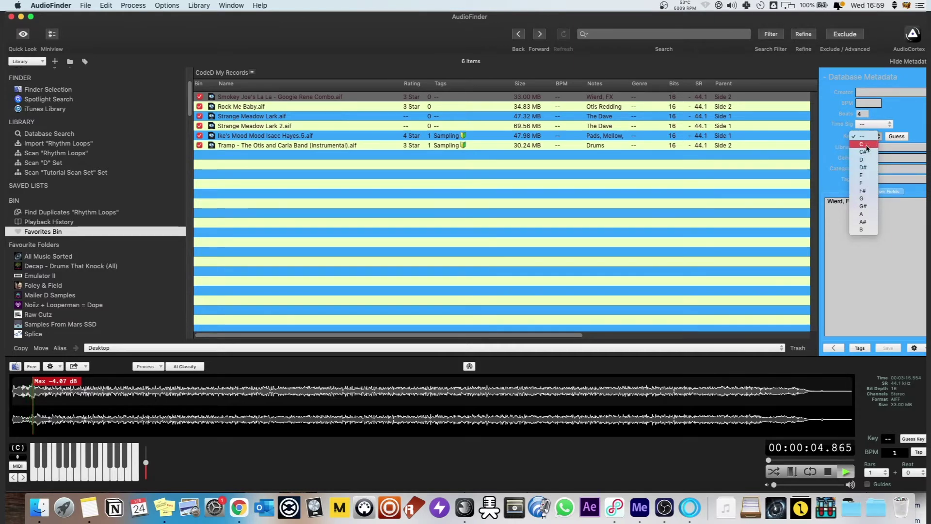
key("Escape")
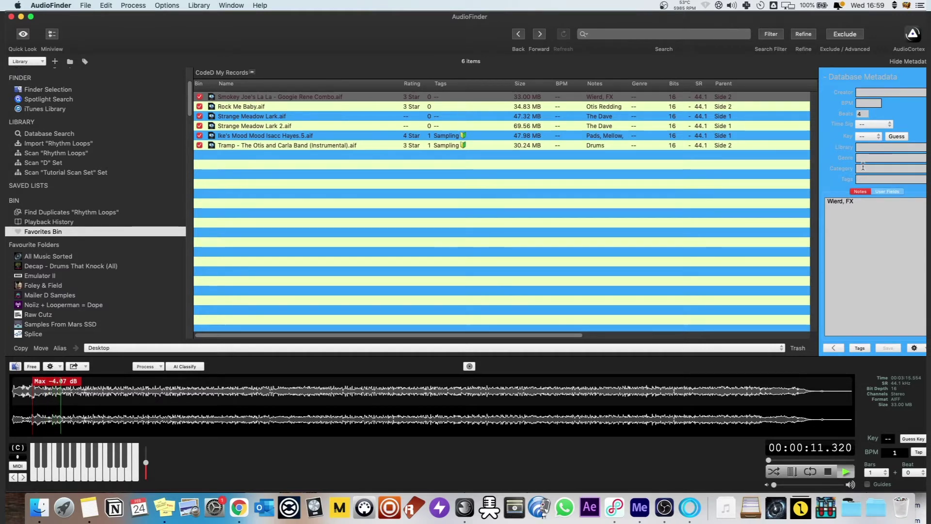
left_click(863, 158)
type("C")
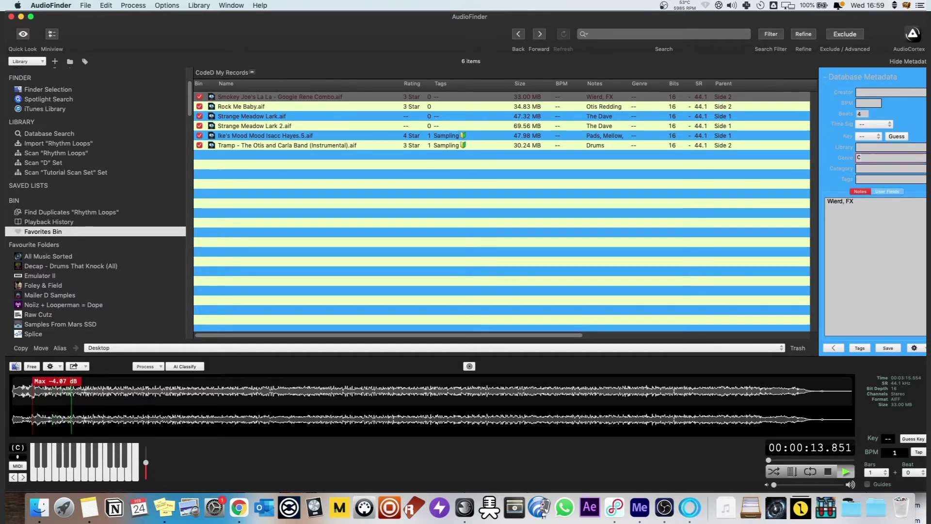
type("m")
key("Return")
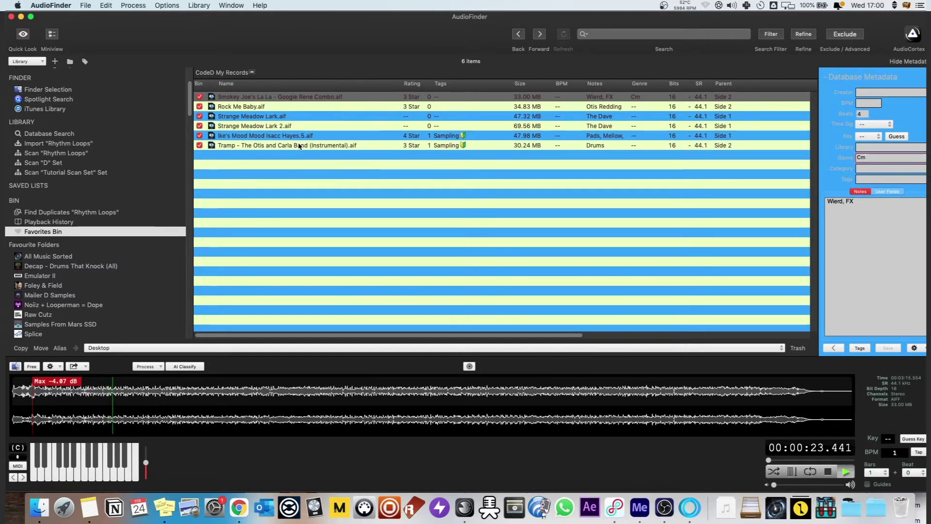
- Switch to Mixed In Key and move its window up to expose more of the track list
left_click(689, 507)
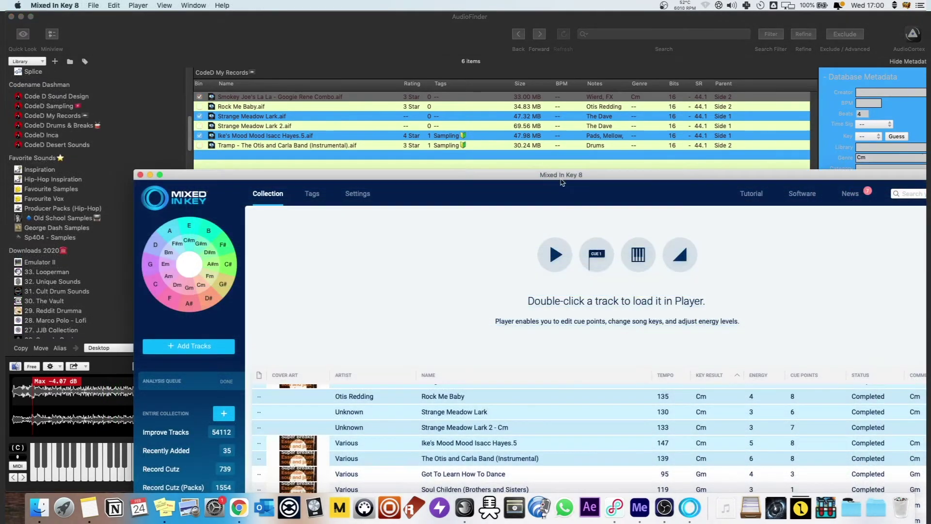
left_click_drag(561, 182, 579, 95)
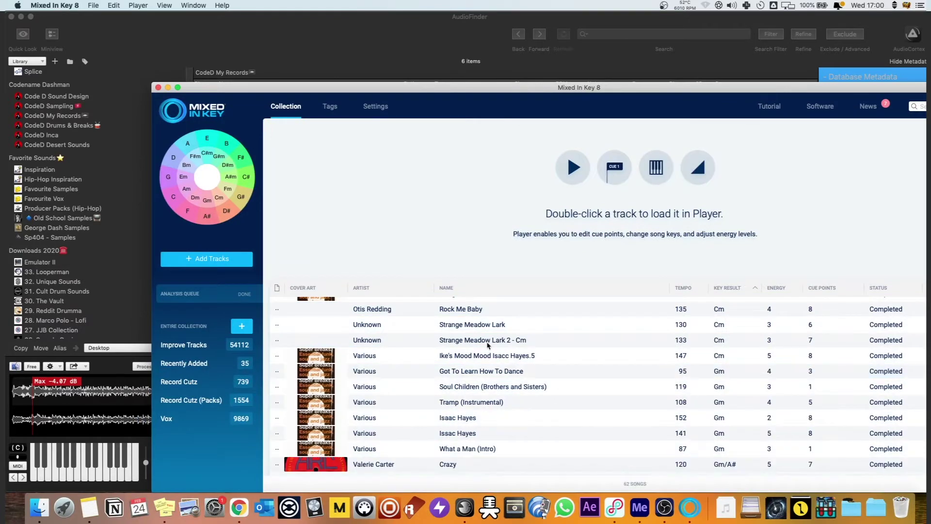
- Return to AudioFinder, open the tags browser and list the files tagged RecordCutz
left_click(444, 40)
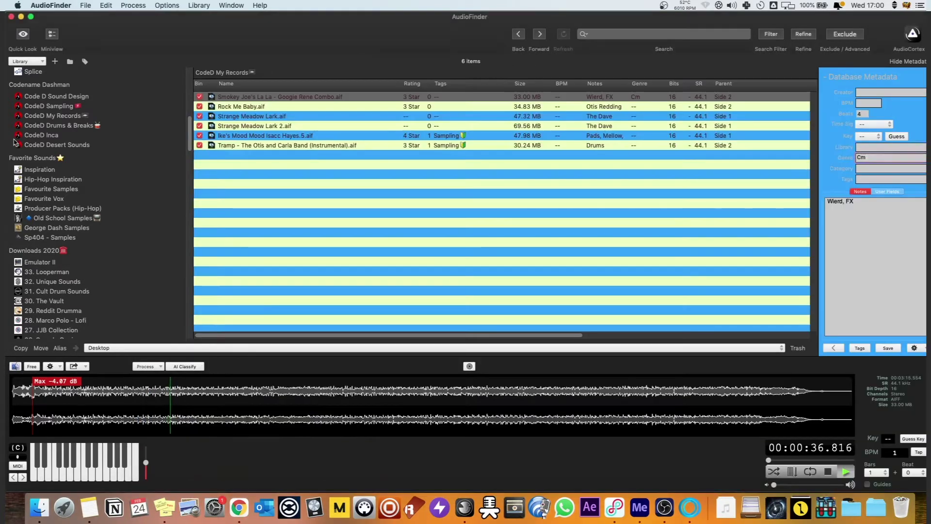
left_click(48, 106)
left_click(85, 61)
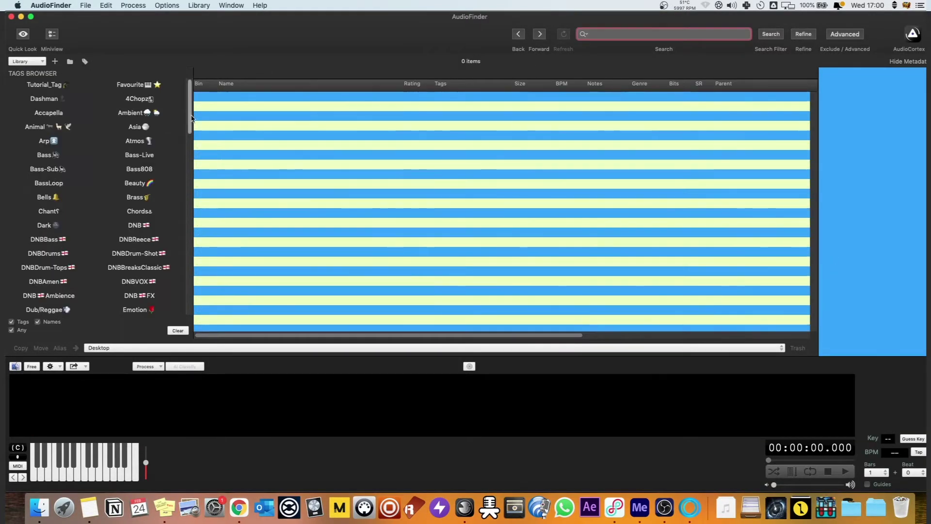
scroll(97, 194, "down", 15)
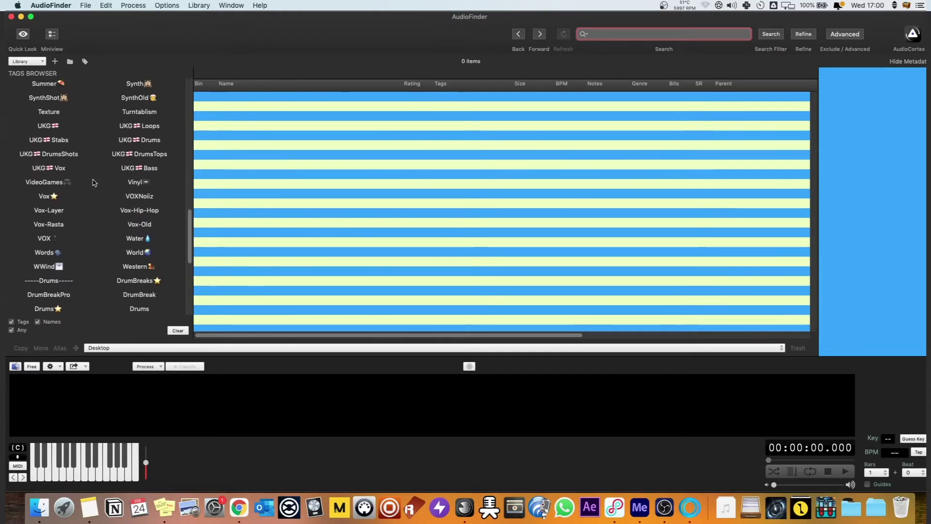
scroll(94, 183, "up", 5)
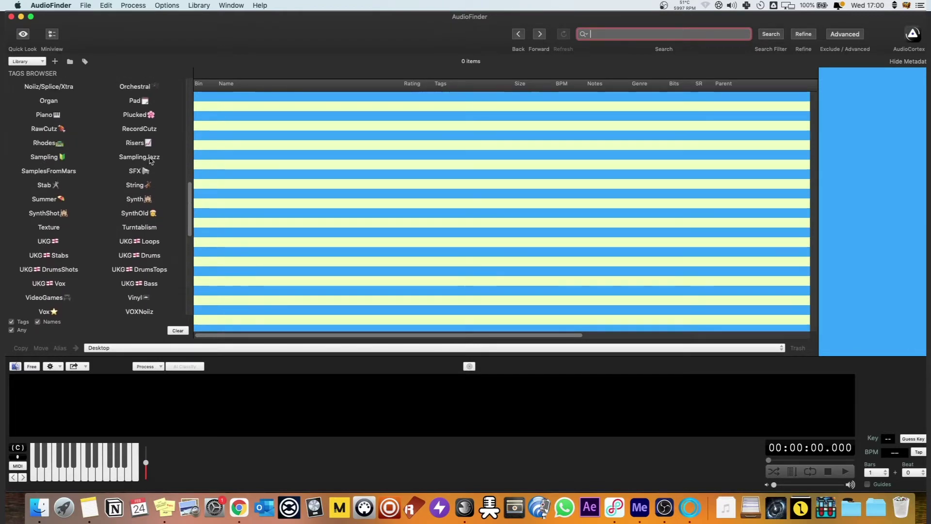
left_click(139, 129)
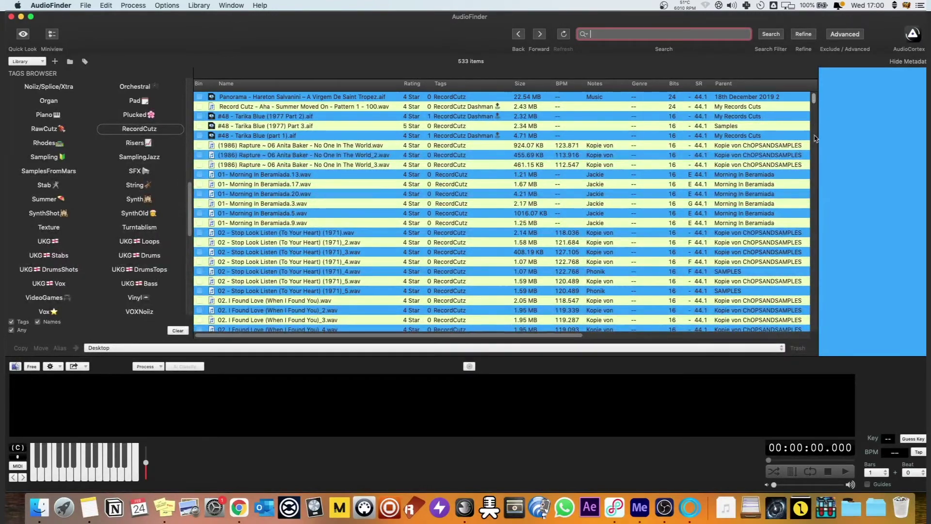
- Sort the RecordCutz files by name and select the range from the Panorama file through cmay1.wav
left_click_drag(814, 139, 809, 95)
left_click(333, 213)
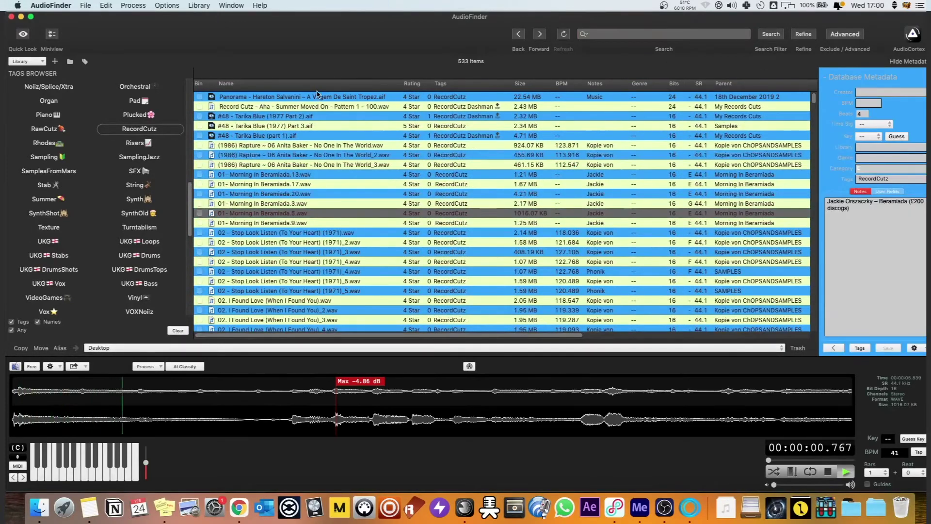
left_click(318, 95)
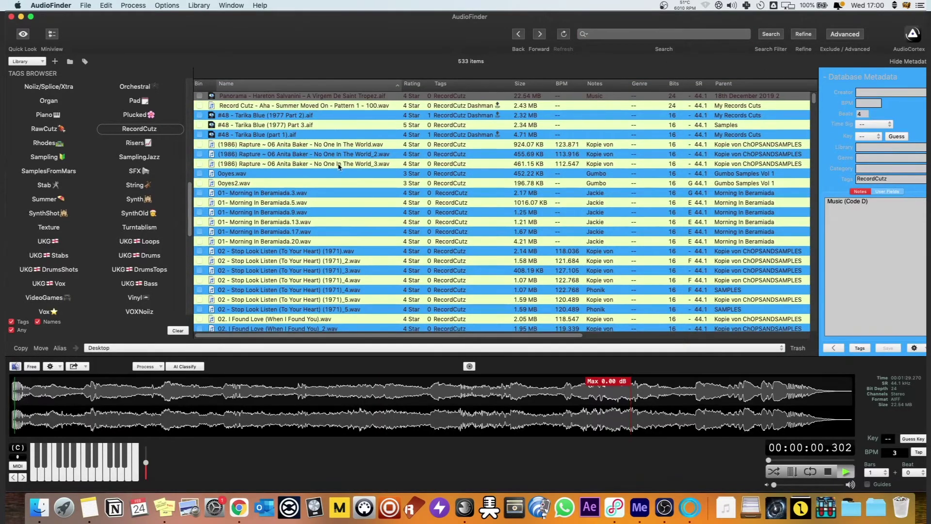
scroll(317, 213, "down", 15)
left_click(318, 210, "shift")
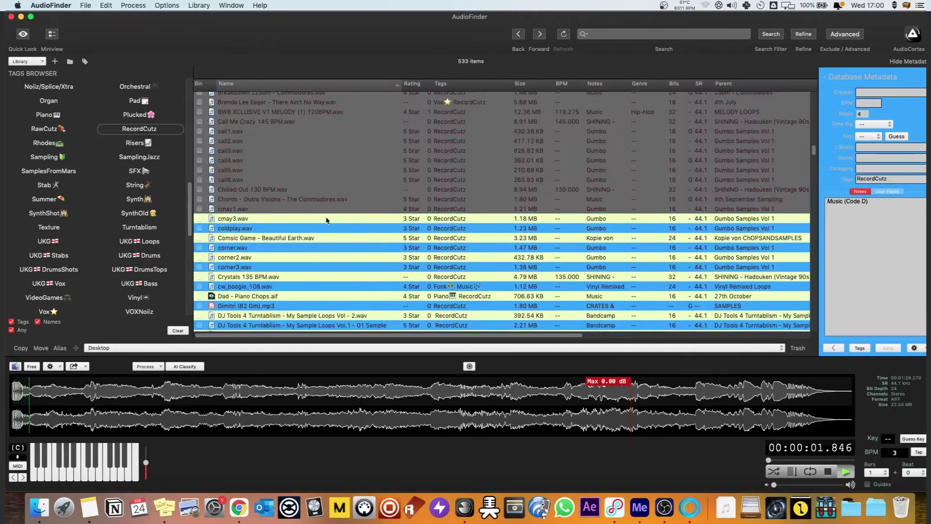
- In Mixed In Key, select the block of Am tracks from Tarika Blue (1977 Part 2) through The Jungle
left_click(690, 507)
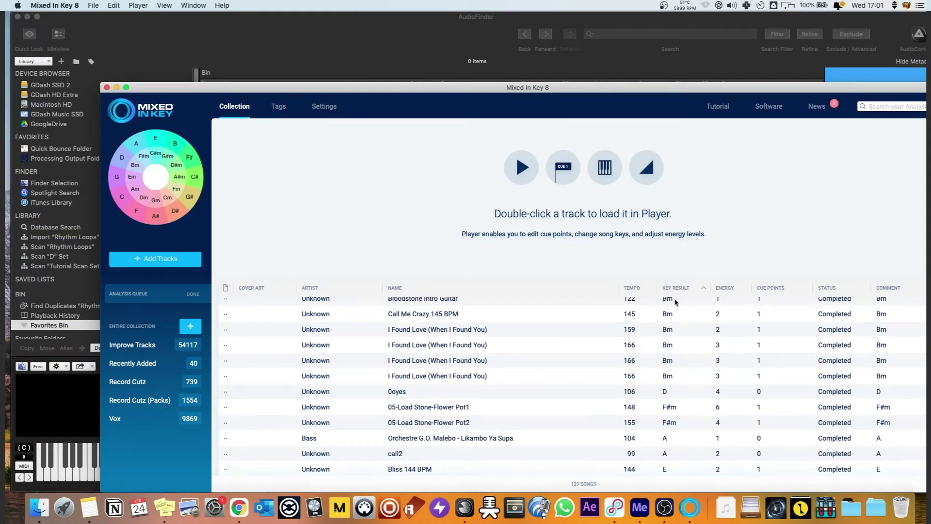
scroll(681, 310, "up", 5)
scroll(577, 340, "up", 2)
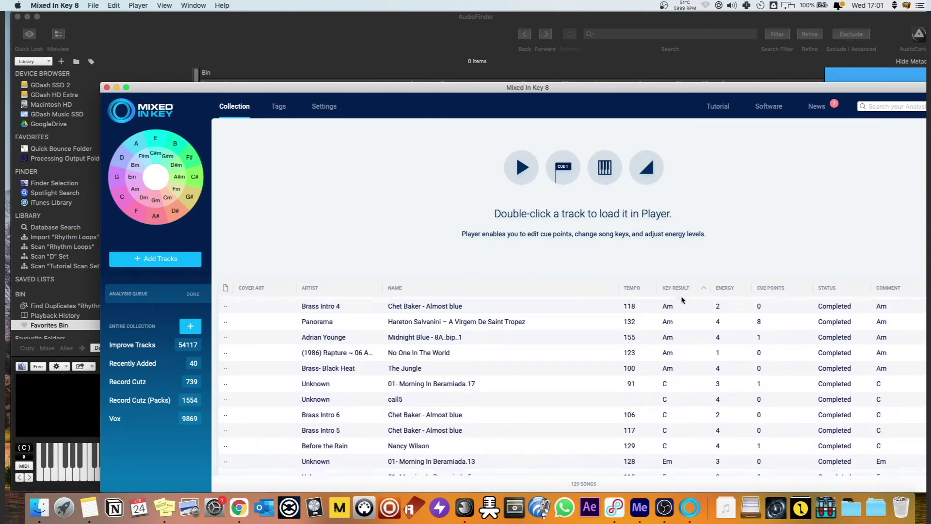
left_click(435, 397)
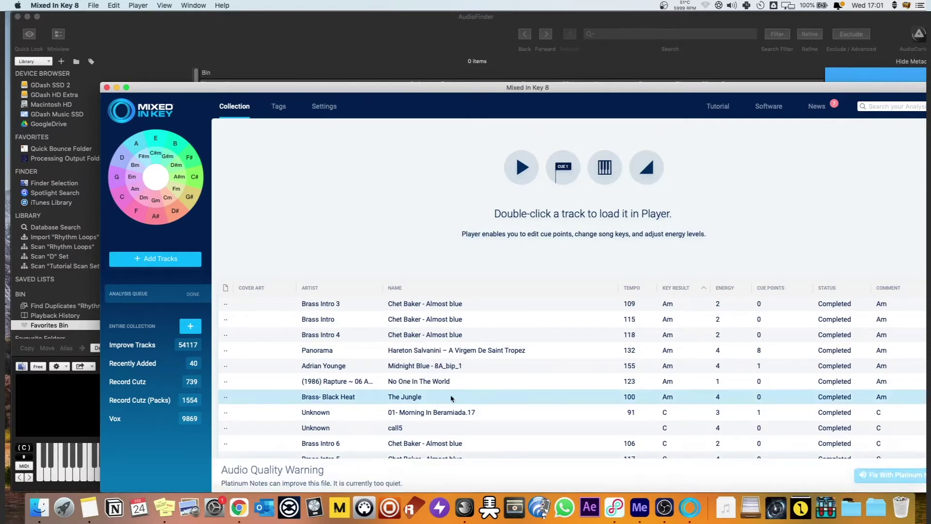
scroll(465, 388, "up", 12)
scroll(497, 386, "down", 5)
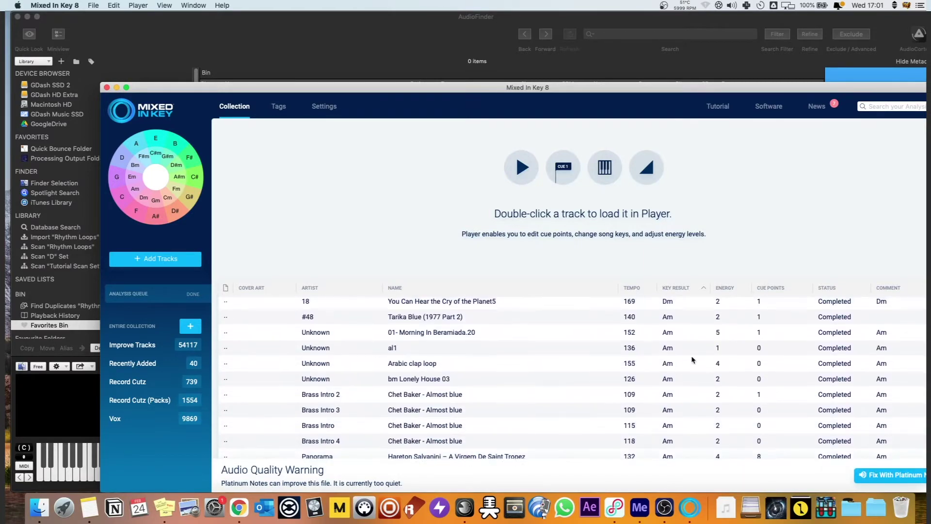
key("super+a")
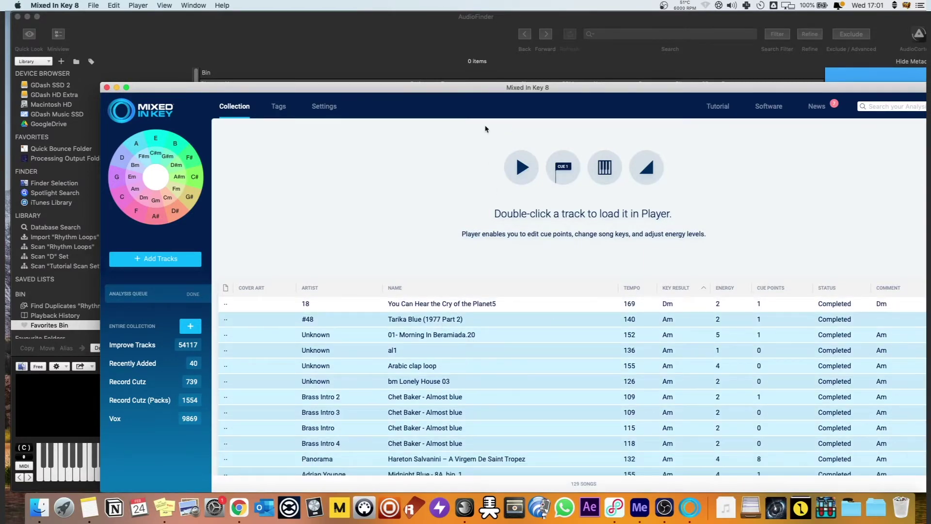
- Move the Mixed In Key window aside, add the selected Am tracks to AudioFinder's Favorites Bin, and bring AudioFinder forward
left_click_drag(486, 91, 629, 63)
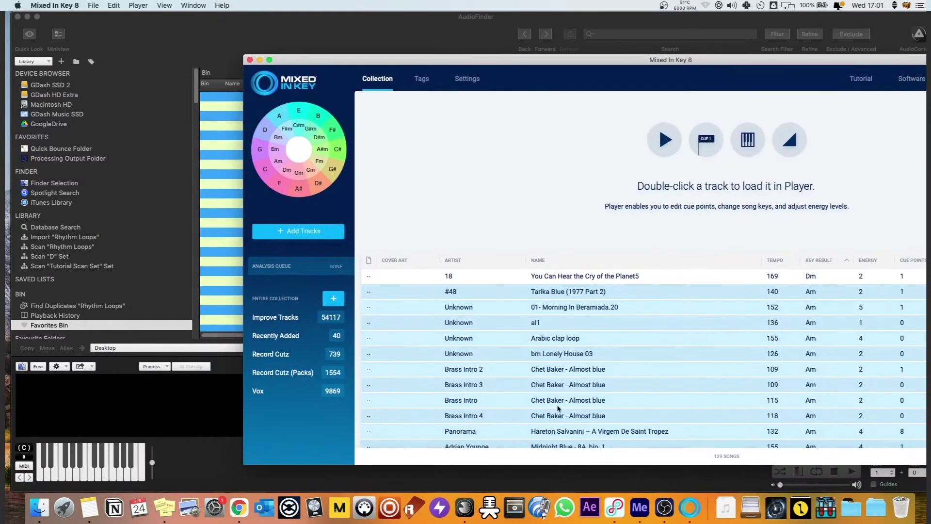
left_click_drag(196, 203, 223, 197)
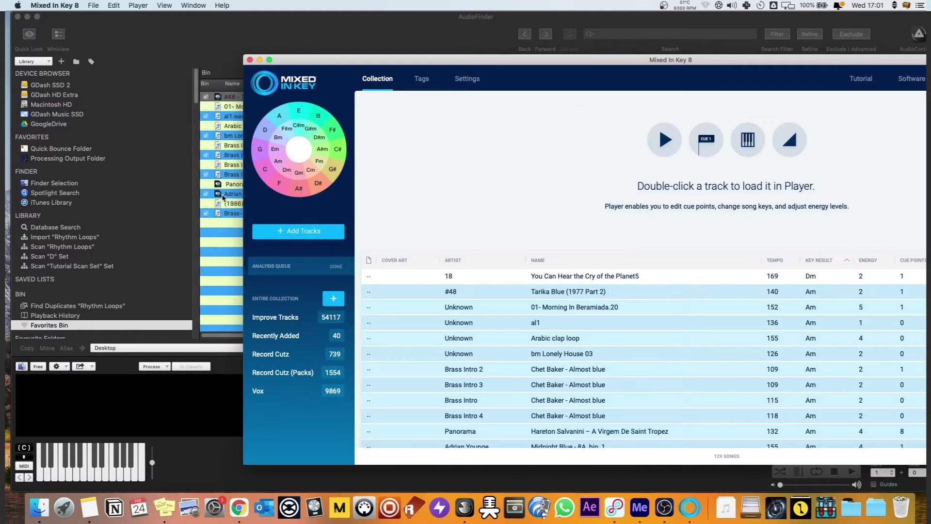
left_click(218, 20)
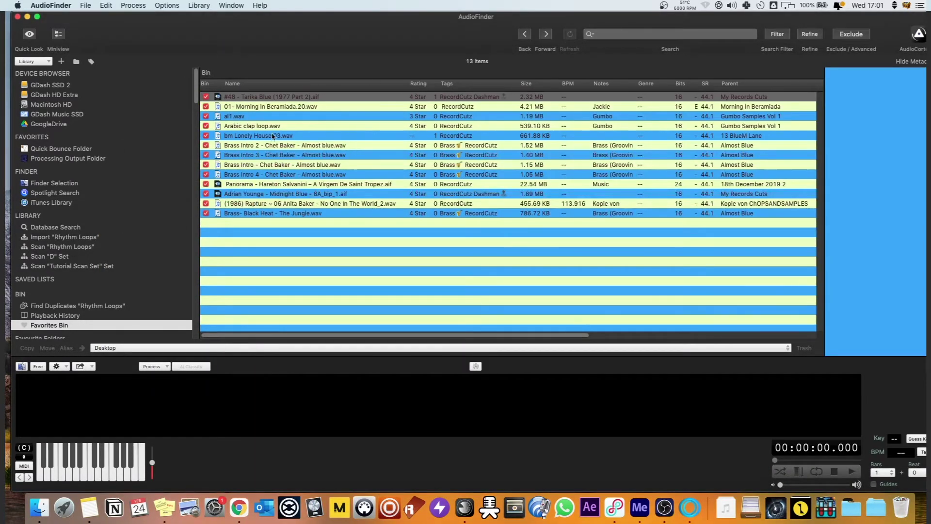
- Audition the Tarika Blue (1977 Part 2) file in the bin, raise the playback volume and select the (1986) Rapture file
left_click(305, 100)
key("space")
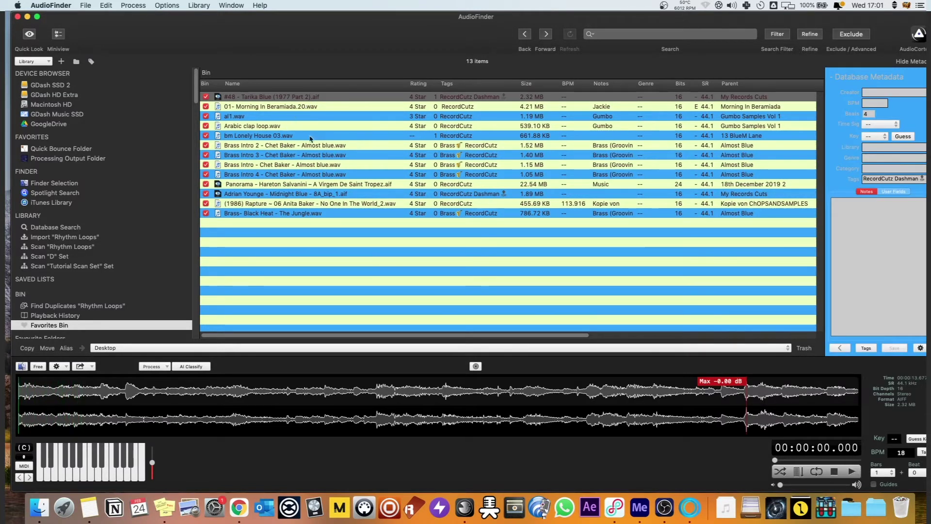
left_click_drag(786, 485, 819, 484)
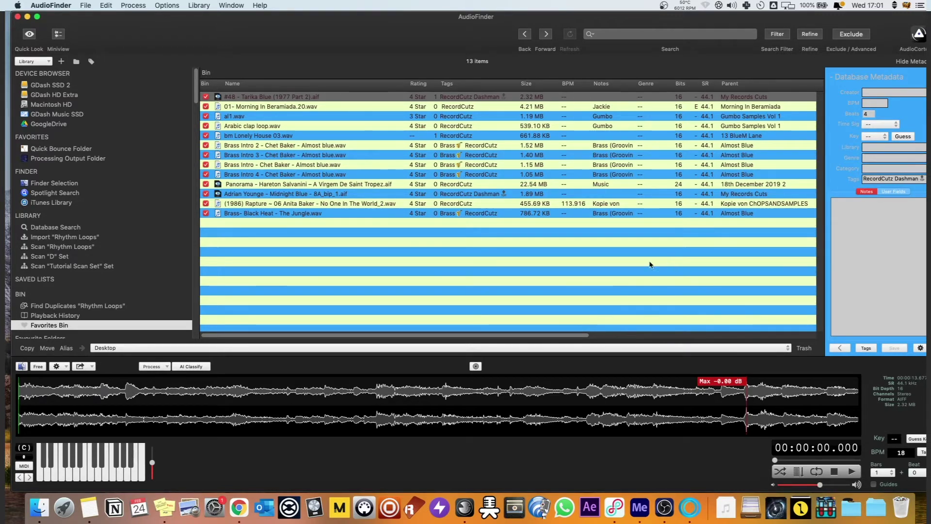
left_click(308, 204)
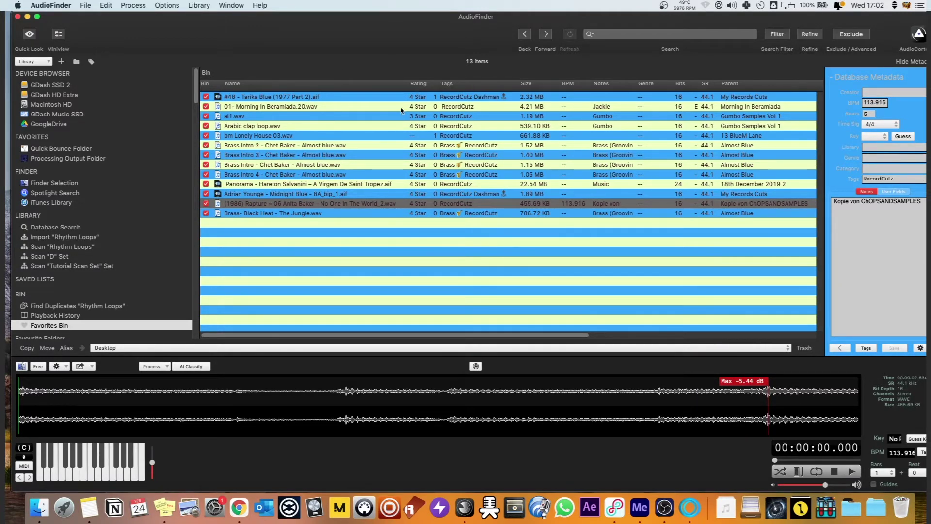
- Switch to Meta, load the BASTL SAMPLES folder from Finder into it and dismiss the invalid files alert
left_click(690, 507)
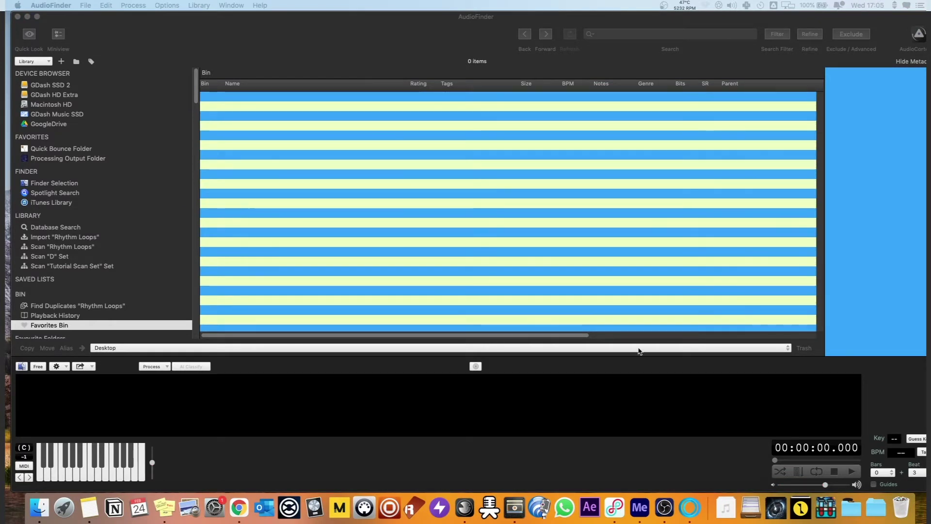
left_click(514, 506)
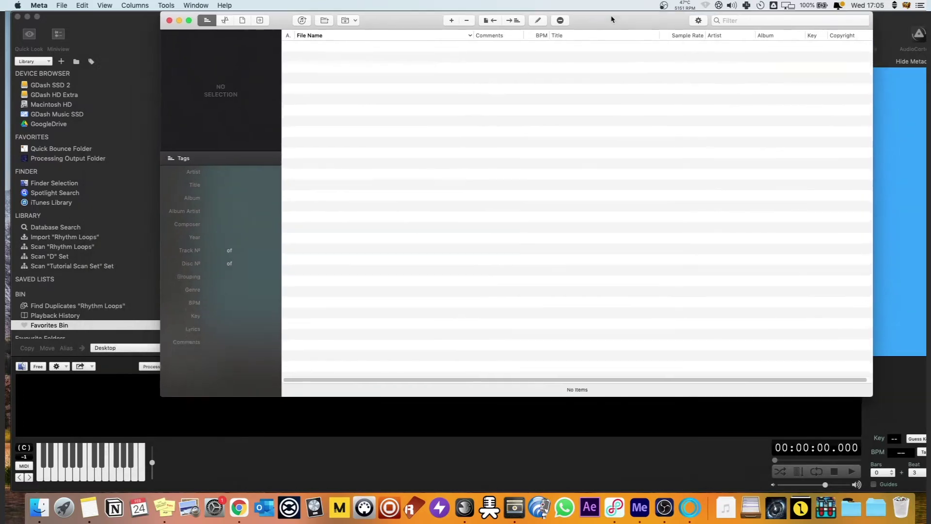
left_click_drag(612, 19, 660, 21)
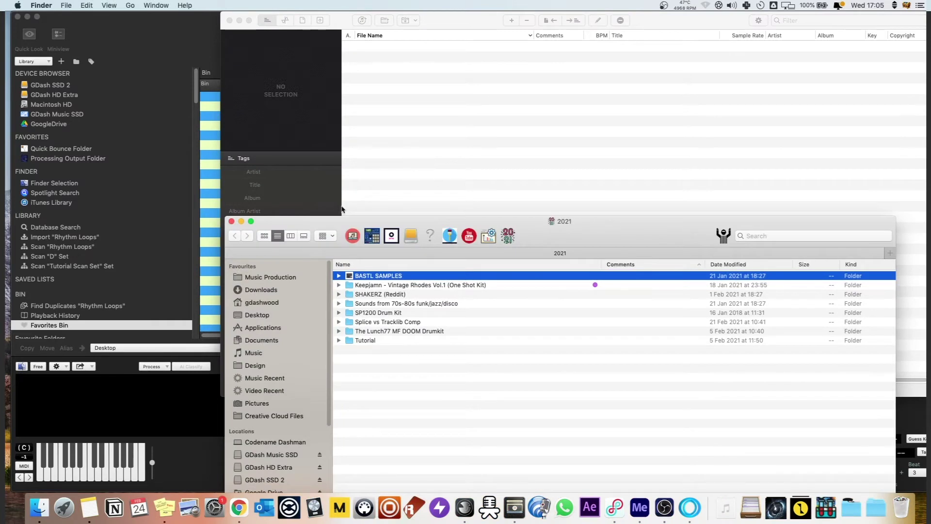
left_click(339, 276)
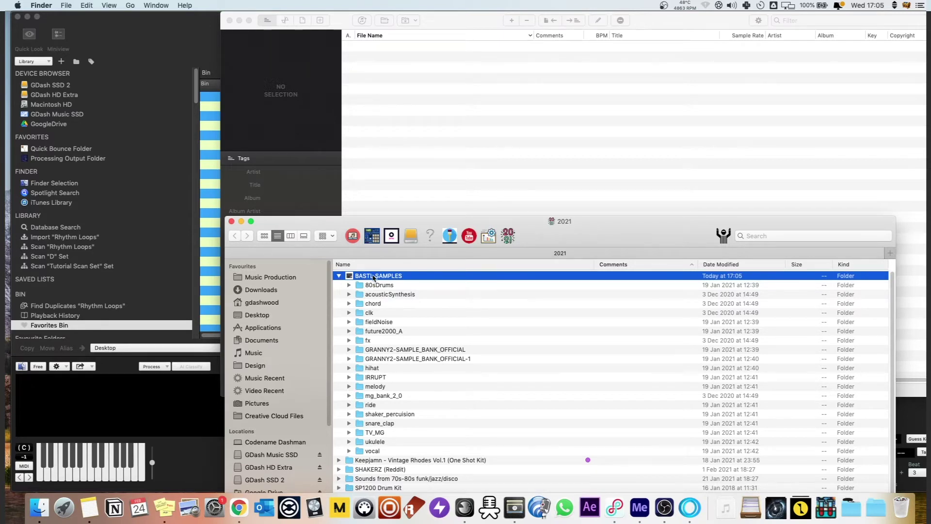
left_click_drag(373, 276, 461, 142)
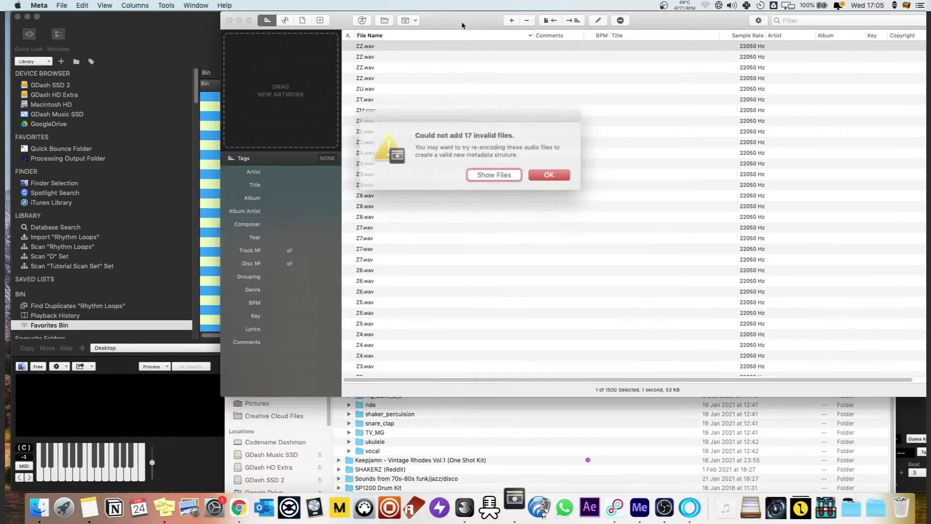
left_click(548, 175)
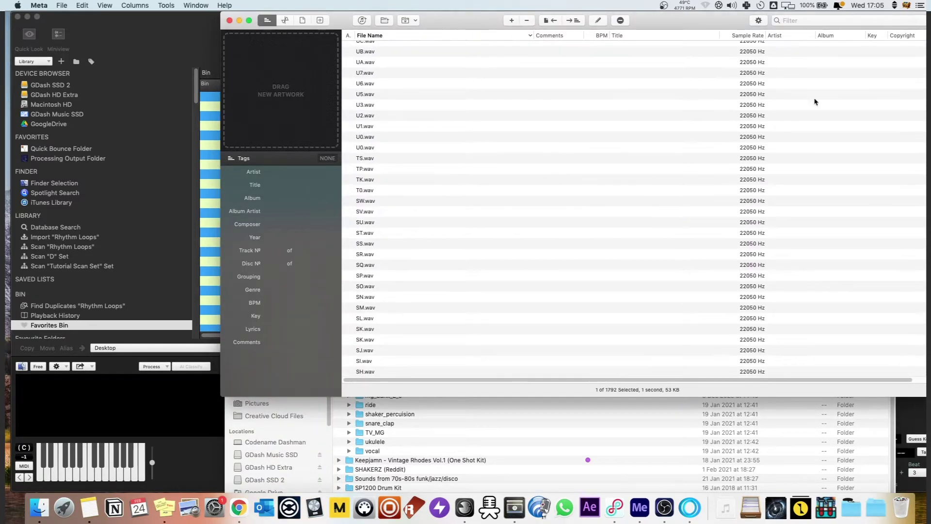
- Look through the BASTL samples loaded in Meta and select the whole file list
scroll(524, 156, "down", 20)
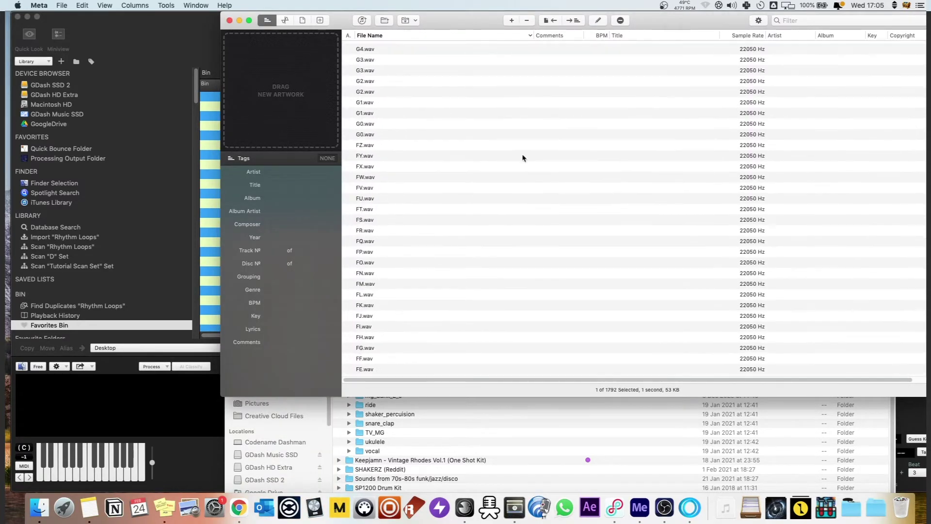
left_click(476, 147)
key("super+a")
left_click_drag(226, 119, 615, 127)
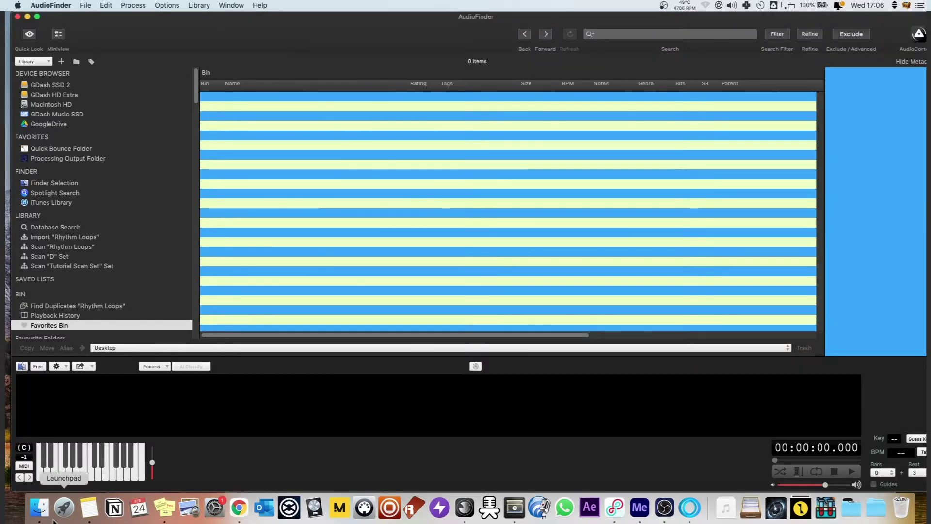
- Open the BASTL SAMPLES folder from Finder in AudioFinder, scan it and browse the listed samples
left_click(39, 508)
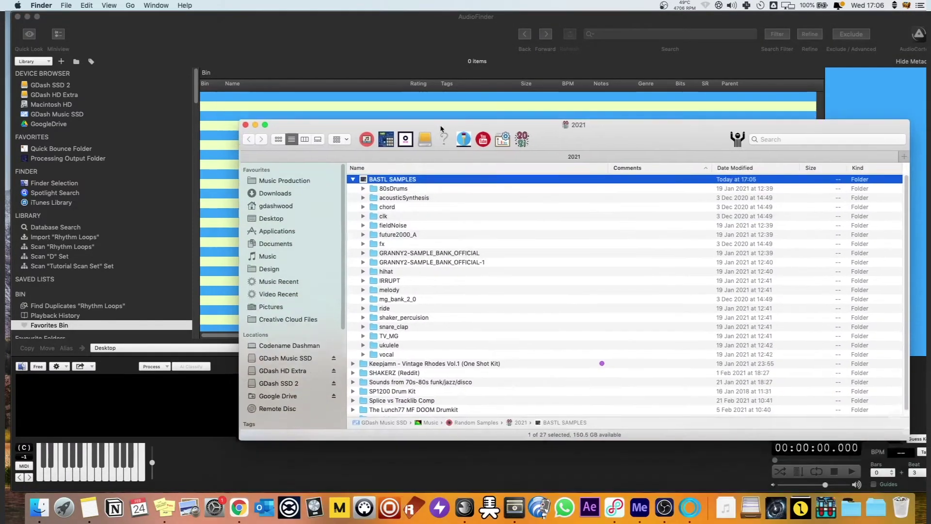
left_click_drag(383, 182, 35, 74)
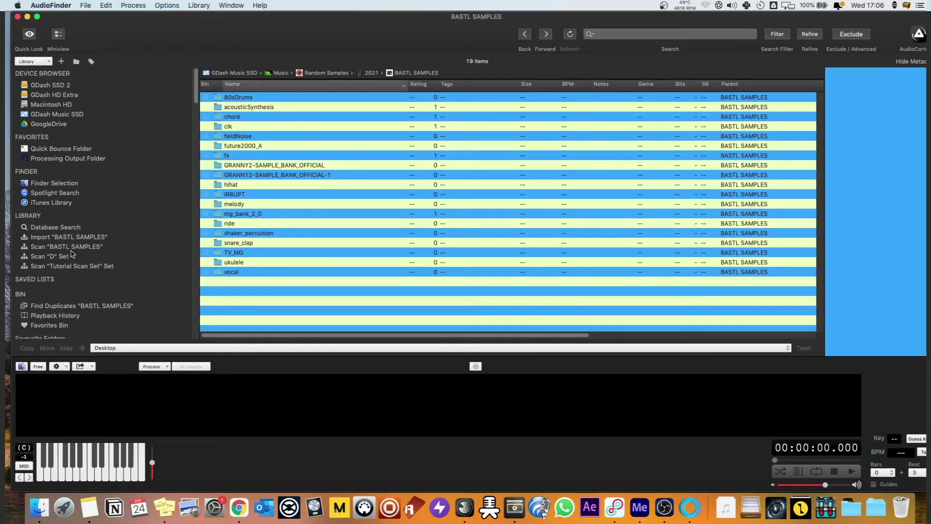
left_click(55, 247)
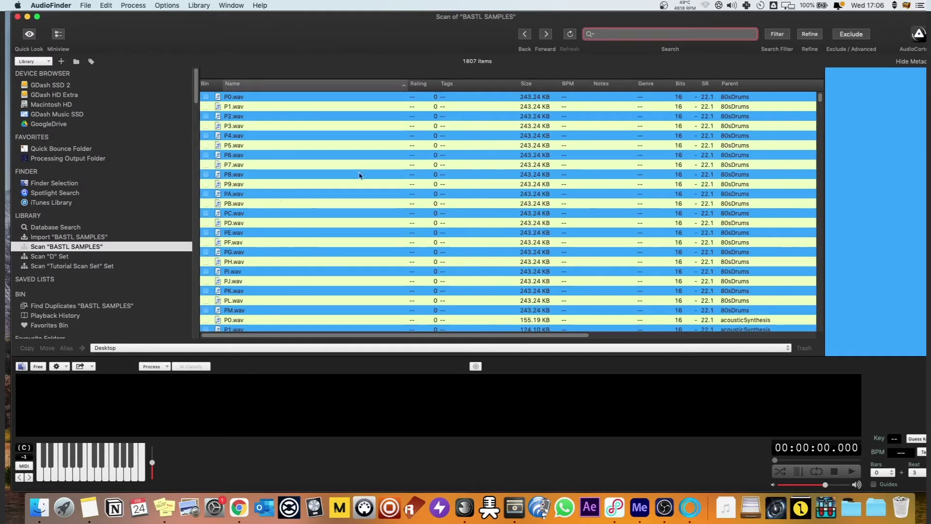
scroll(631, 126, "down", 10)
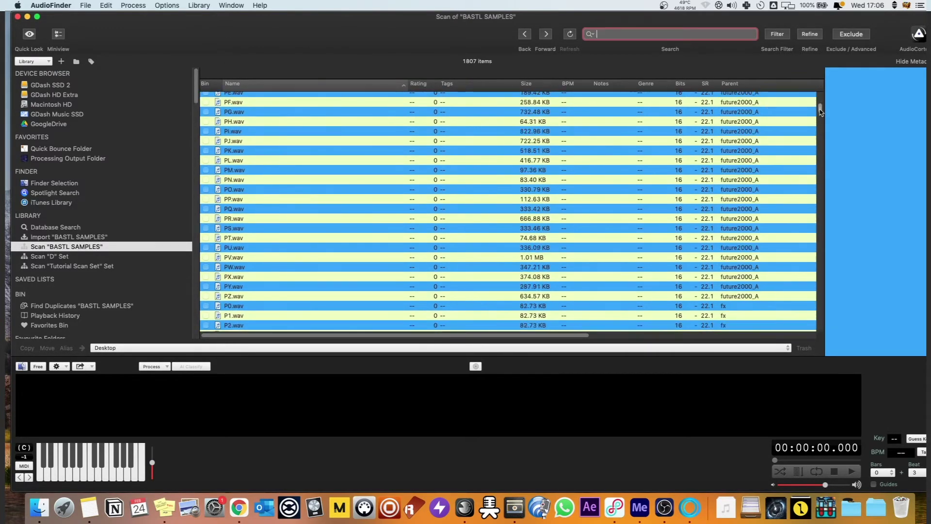
scroll(820, 146, "down", 5)
- Load the BASTL SAMPLES, Keepjamn and SHAKERZ (Reddit) folders from Finder into Meta, and save all their files
key("super+Tab")
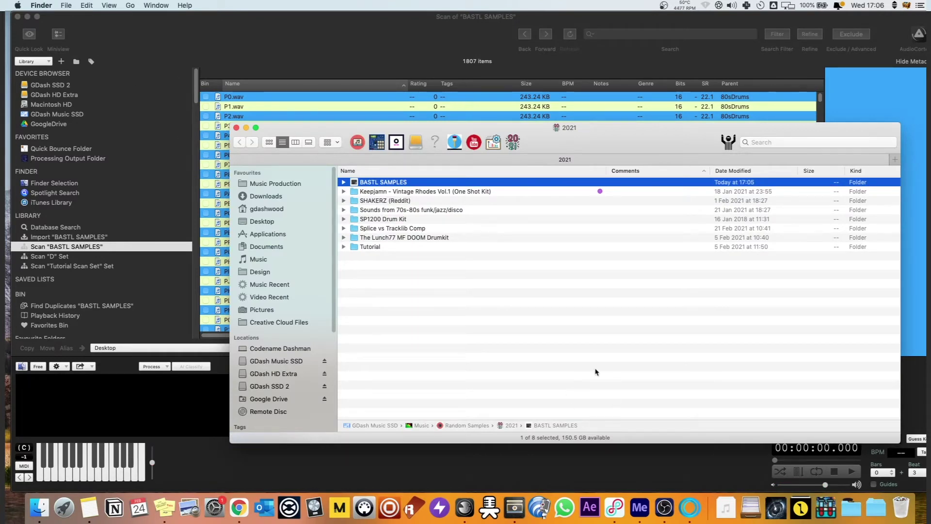
left_click(397, 201, "shift")
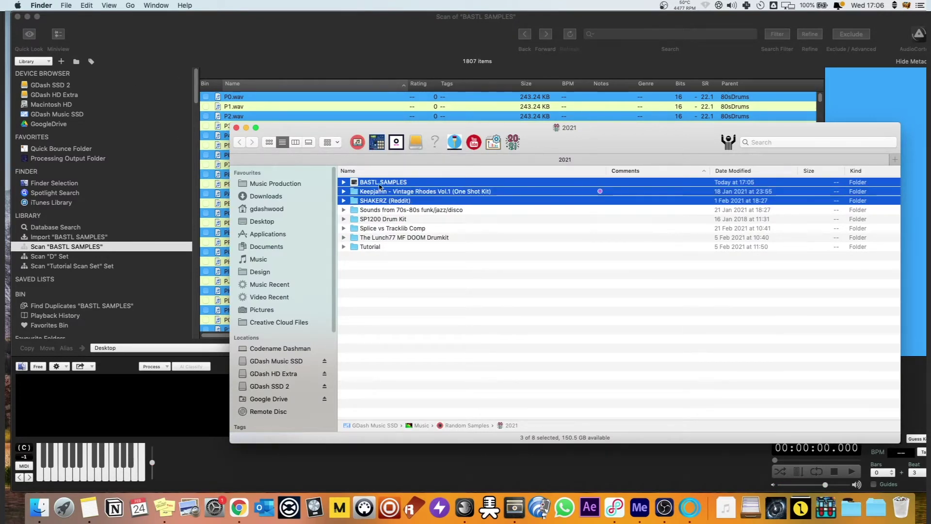
left_click_drag(381, 186, 514, 507)
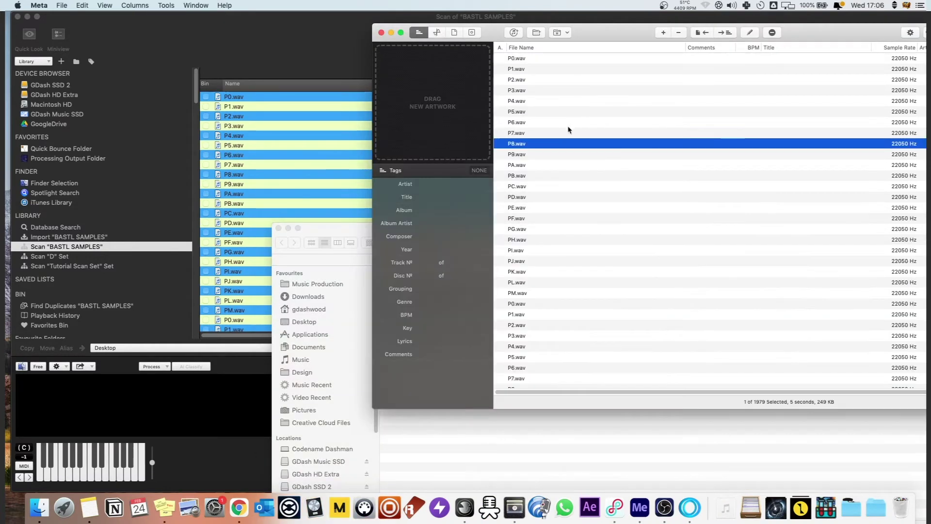
key("super+a")
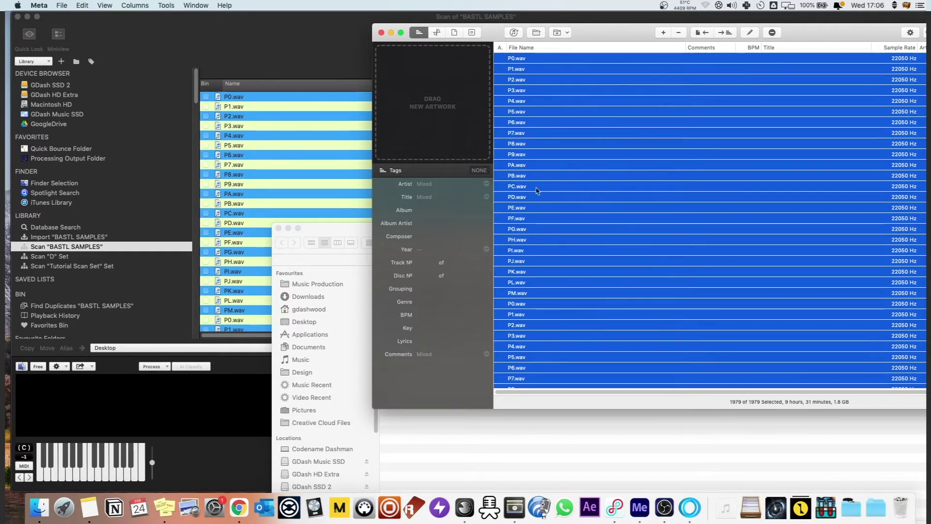
key("super+s")
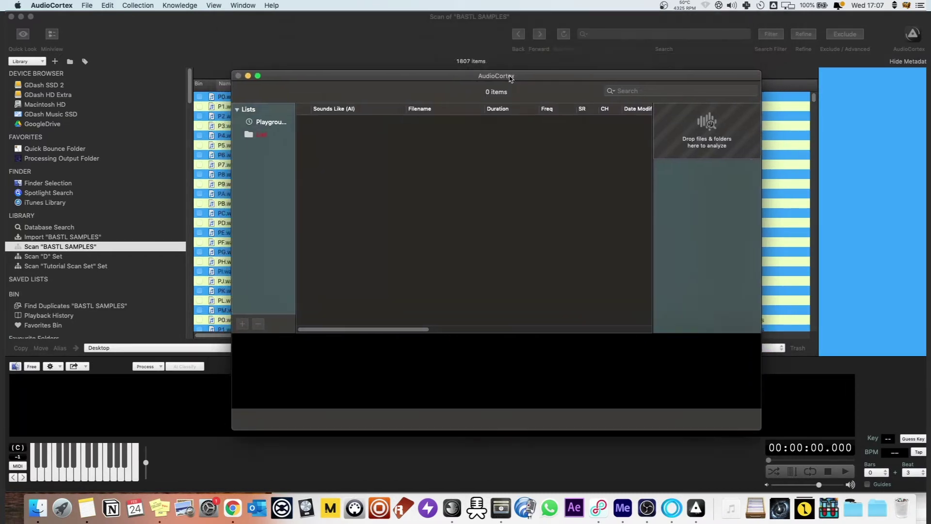
- Submit the three selected Finder folders to AudioCortex for analysis and bring its window forward
left_click(30, 509)
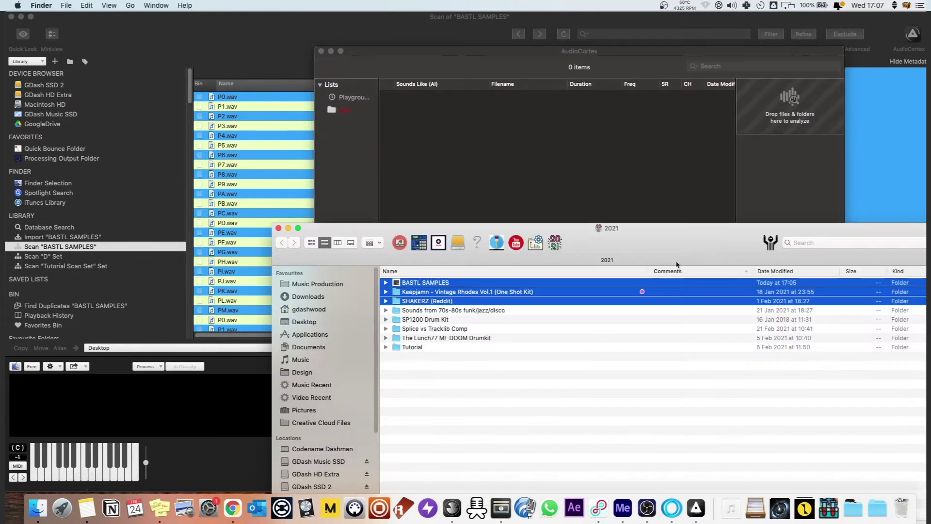
left_click_drag(515, 294, 790, 106)
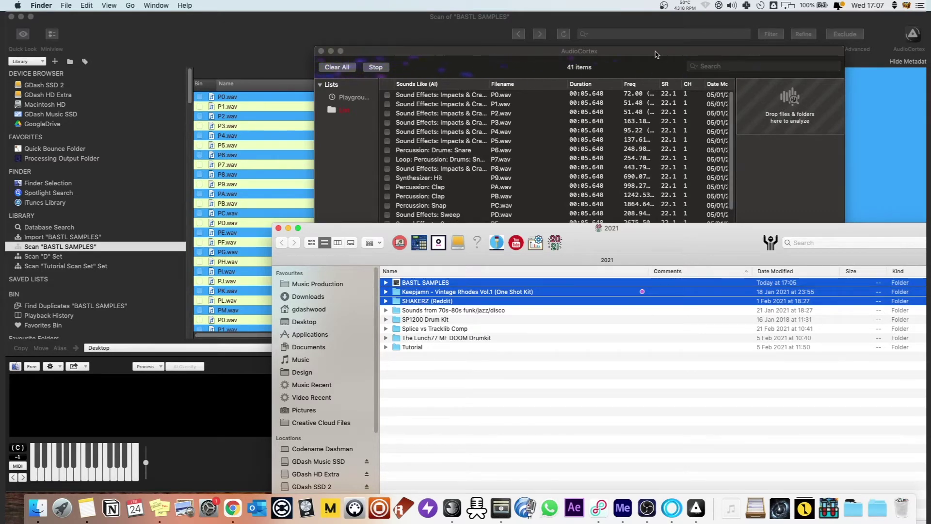
left_click(622, 54)
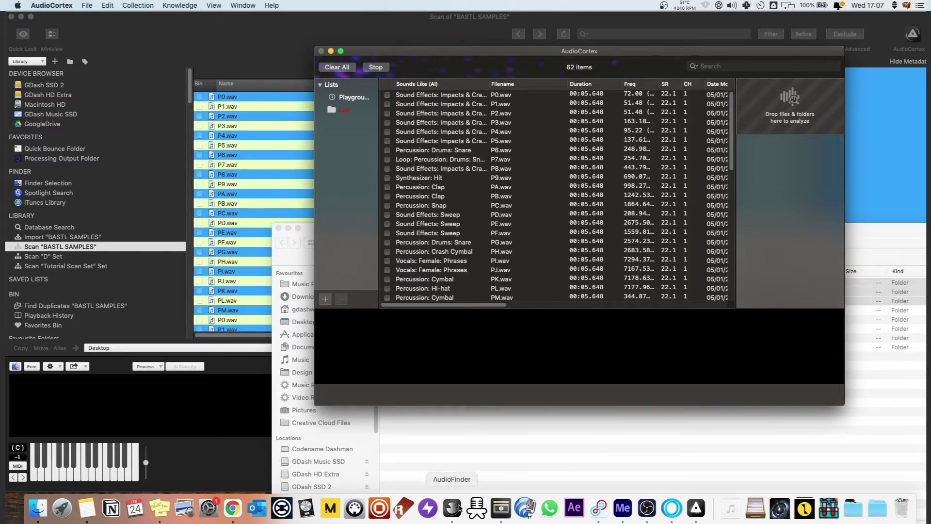
- Switch to Meta and load the three selected Finder folders into its empty file list
left_click(501, 508)
left_click(540, 449)
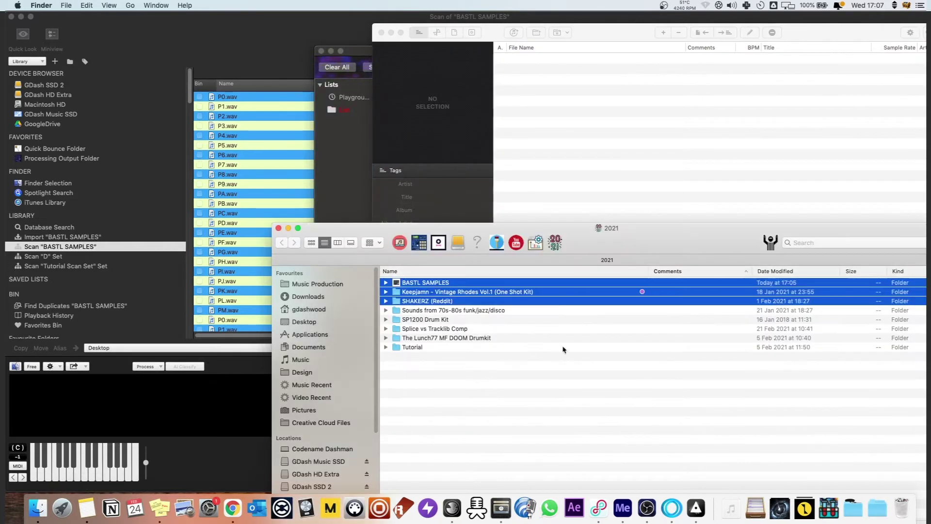
left_click_drag(515, 301, 640, 130)
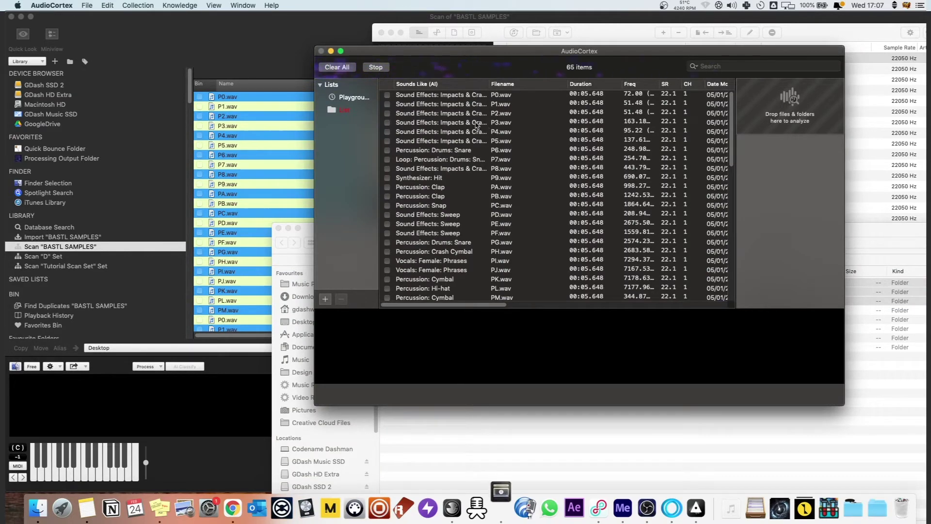
- Browse AudioCortex's classified samples and inspect the P9.wav piano loop's details
scroll(505, 151, "down", 10)
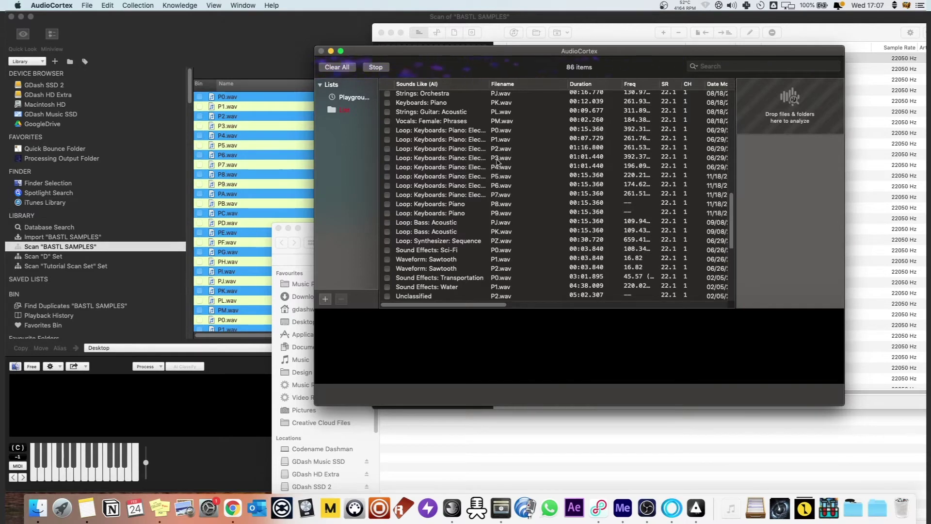
left_click(499, 145)
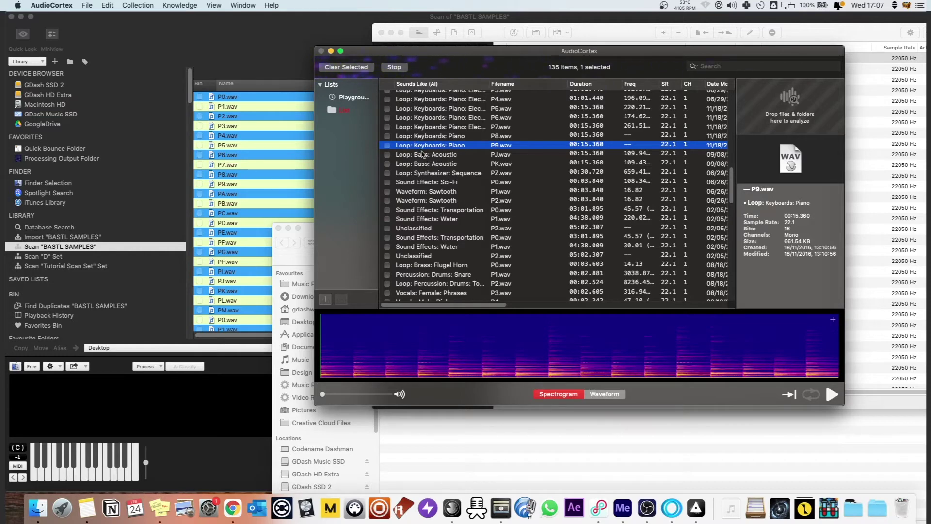
left_click_drag(731, 192, 732, 116)
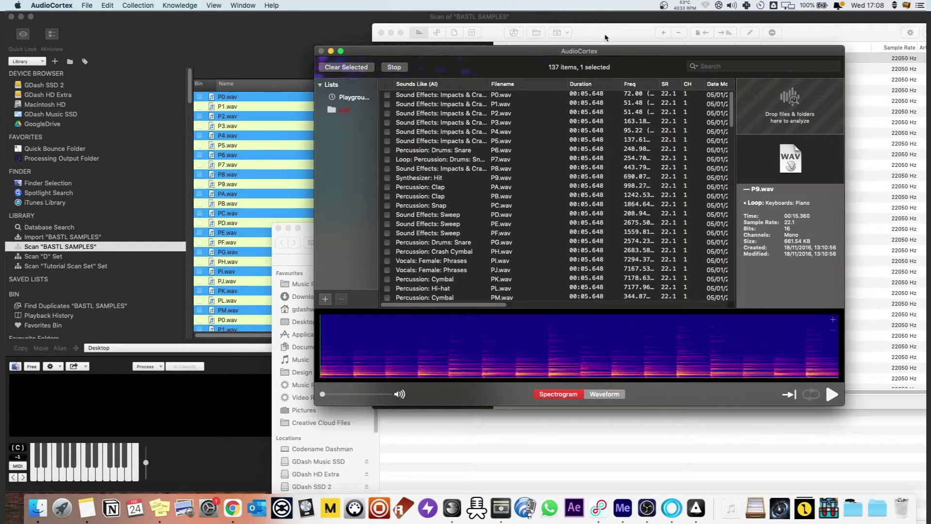
- Return to Meta and select all the files from the three loaded folders
left_click(605, 38)
left_click(571, 115)
key("super+a")
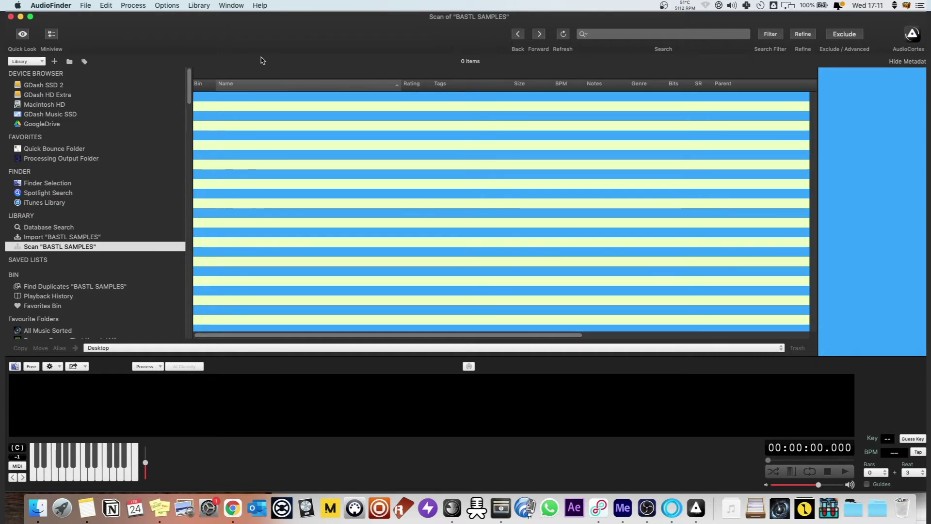
- Create a scan set named "Tutorial Scan" in the scan set setup and select it
left_click(196, 5)
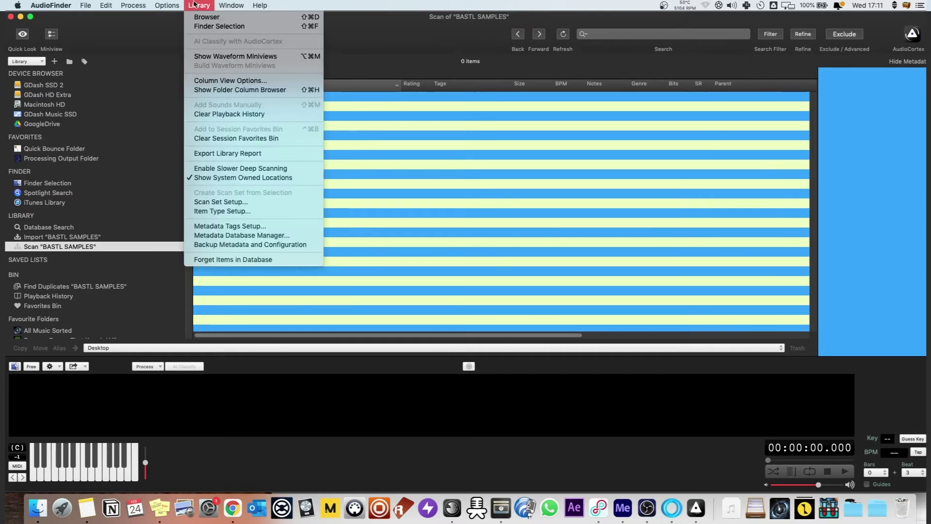
left_click(225, 203)
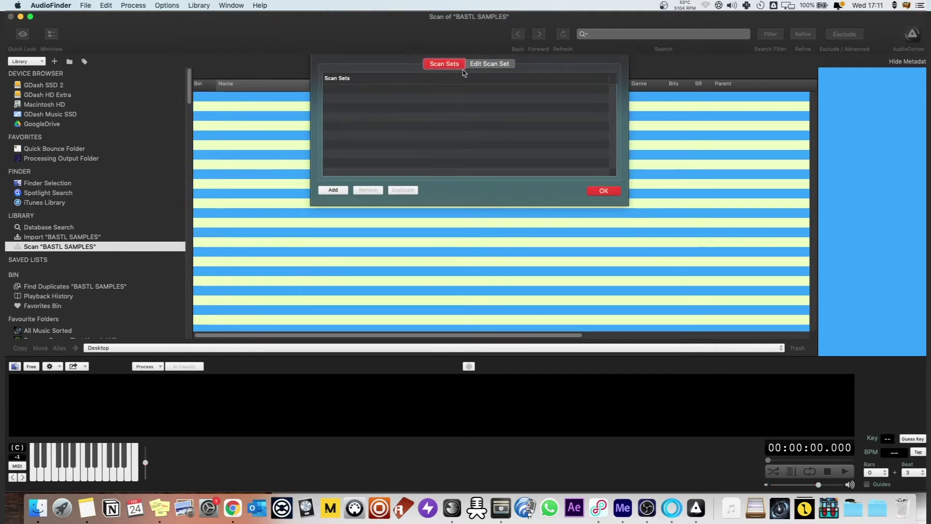
left_click(334, 190)
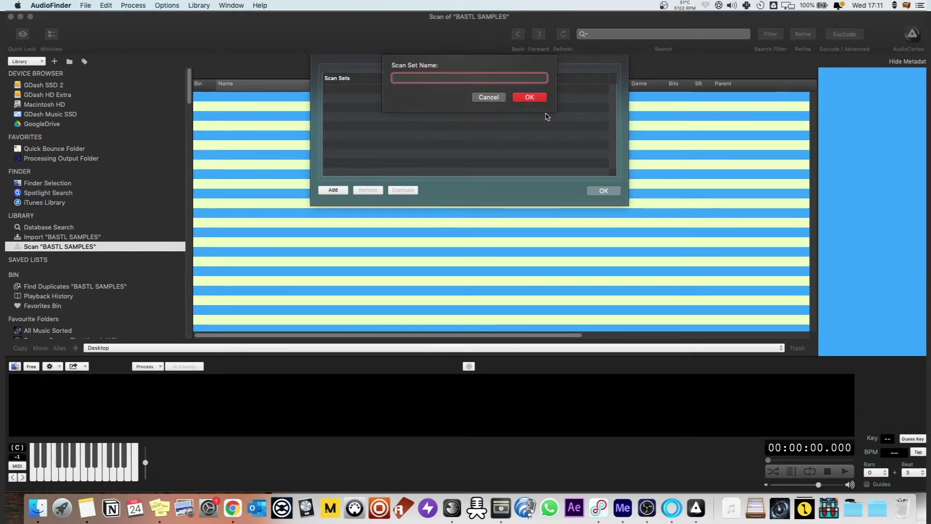
type("Tutorial Scan")
key("Return")
left_click(350, 93)
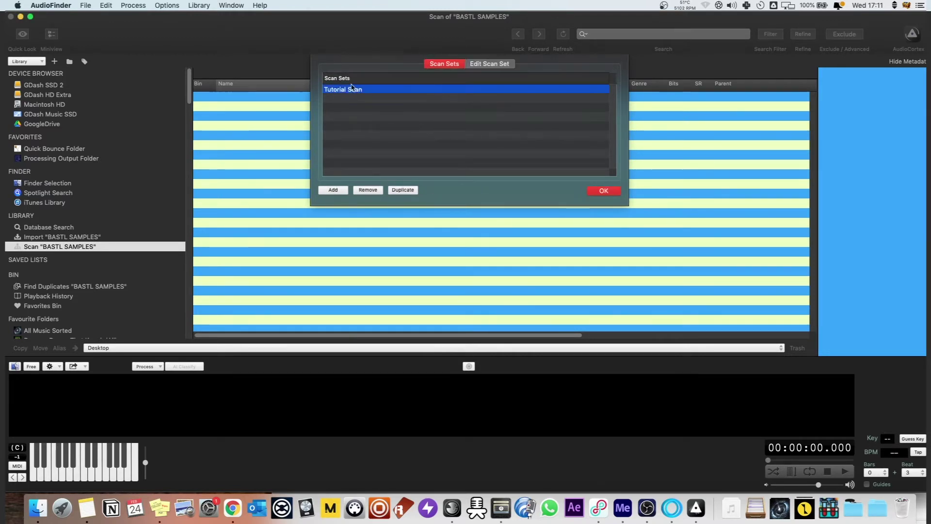
- Add the BASTL SAMPLES folder from Finder to the Tutorial Scan set's folders to scan
left_click(487, 65)
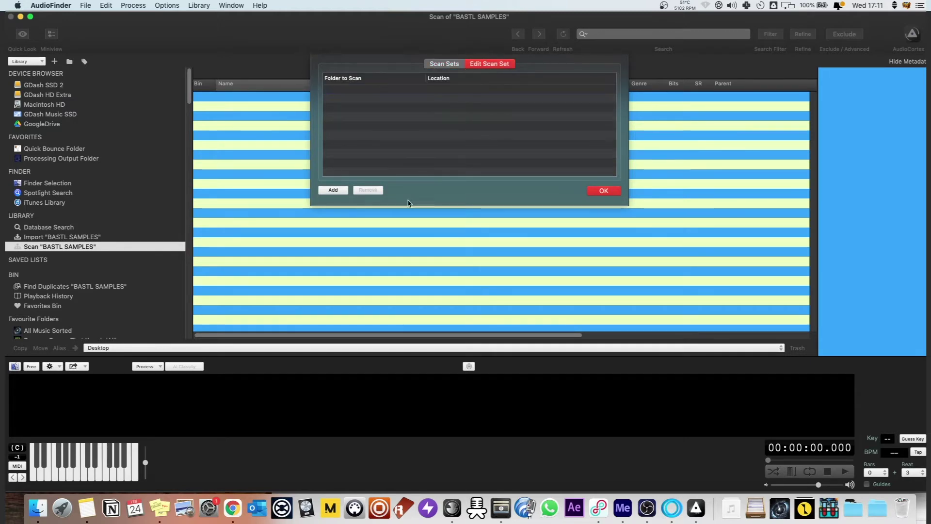
left_click(332, 190)
left_click(38, 508)
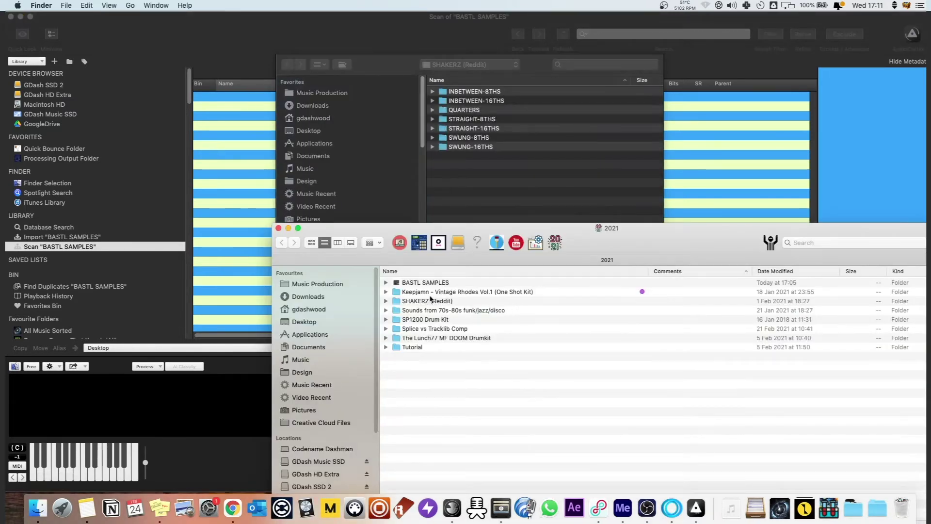
left_click_drag(429, 284, 553, 88)
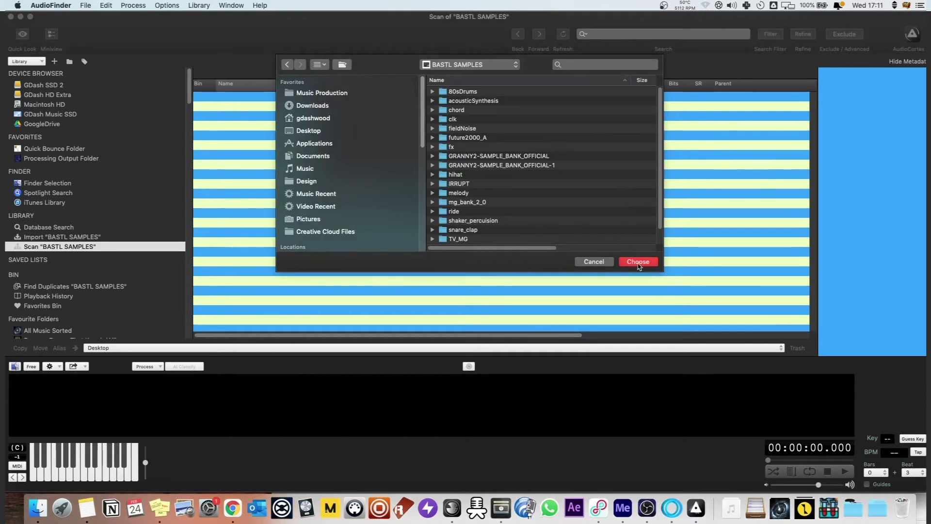
left_click(638, 260)
- Add the Keepjamn - Vintage Rhodes Vol.1 (One Shot Kit) folder from Finder to the Tutorial Scan set
left_click(39, 504)
left_click(339, 189)
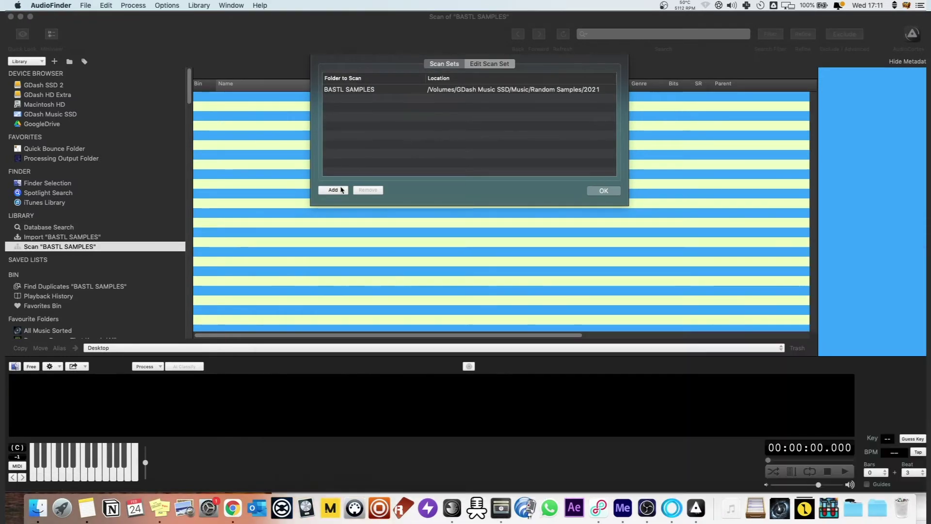
left_click(333, 189)
left_click(38, 507)
left_click_drag(450, 293, 534, 74)
left_click(533, 74)
left_click(638, 260)
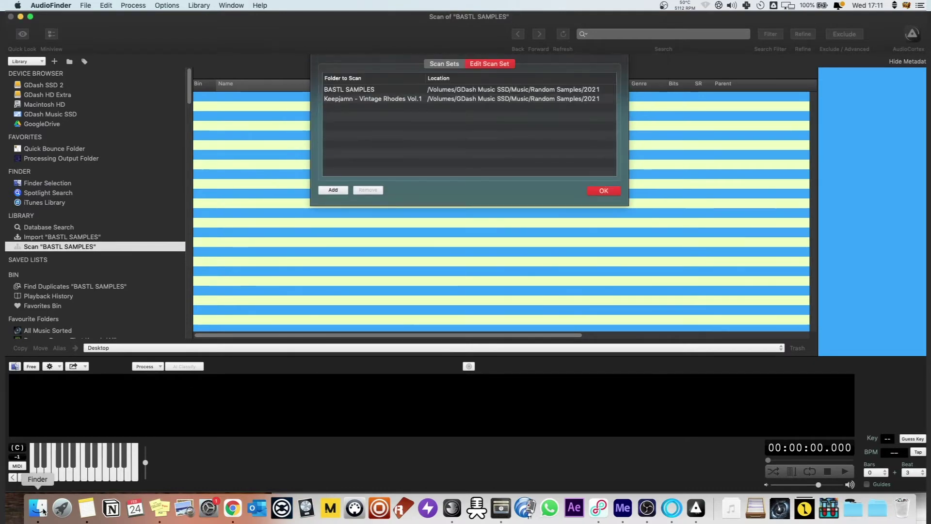
- Add the SHAKERZ (Reddit) folder from Finder to the Tutorial Scan set and close the scan set setup
left_click(37, 508)
left_click_drag(449, 291, 430, 136)
left_click(322, 191)
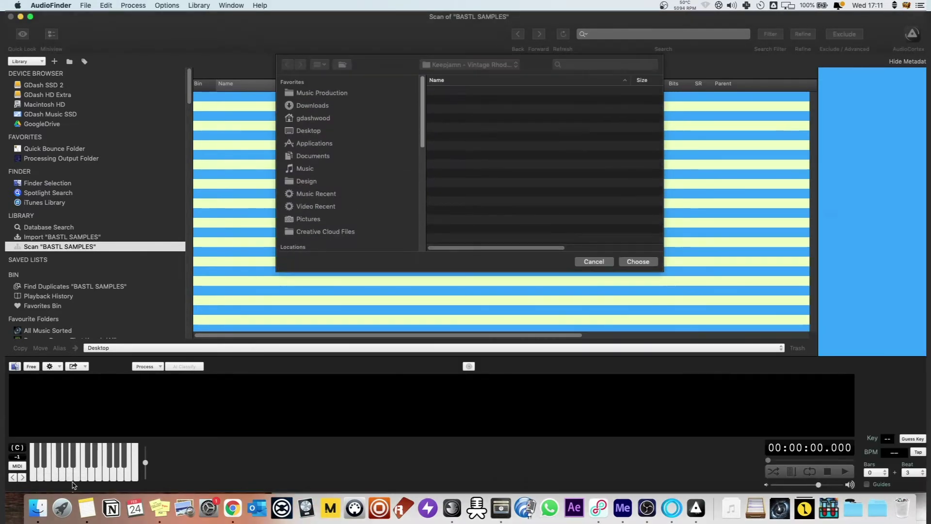
left_click(38, 507)
left_click_drag(442, 301, 519, 148)
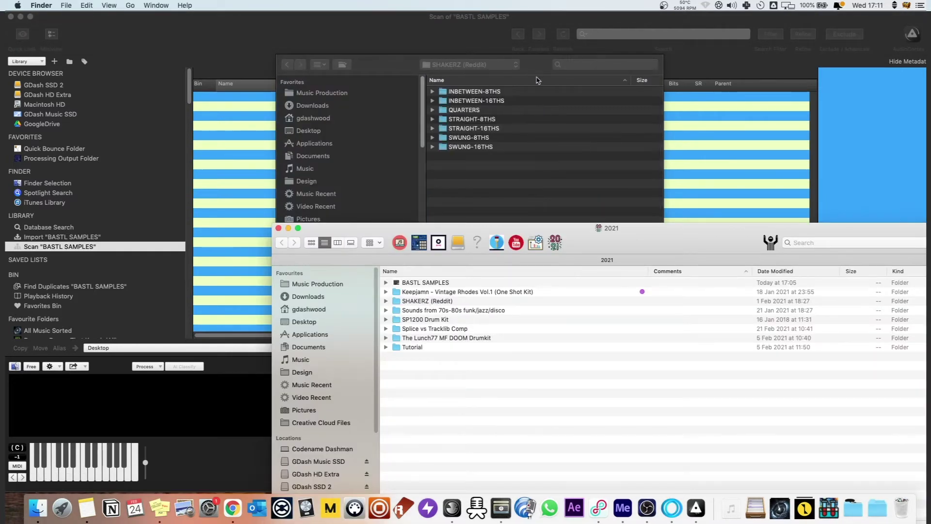
left_click(641, 259)
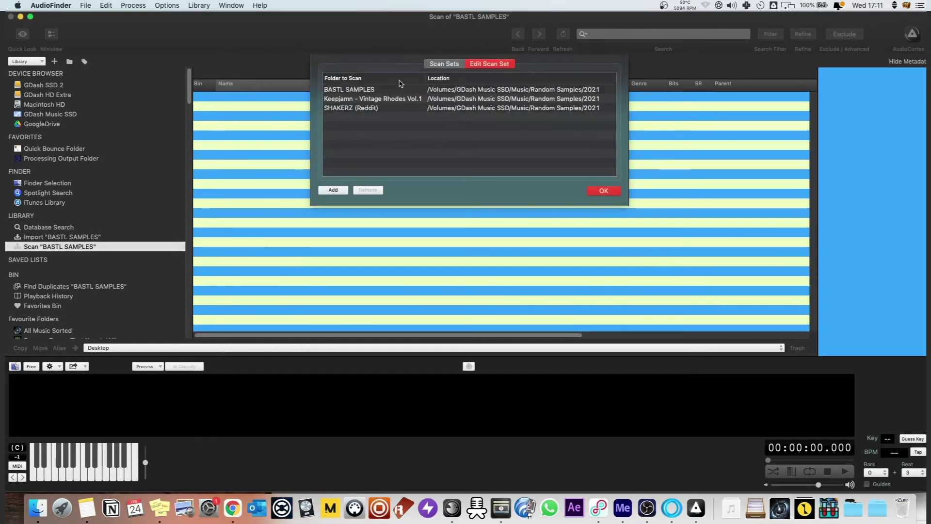
left_click(605, 192)
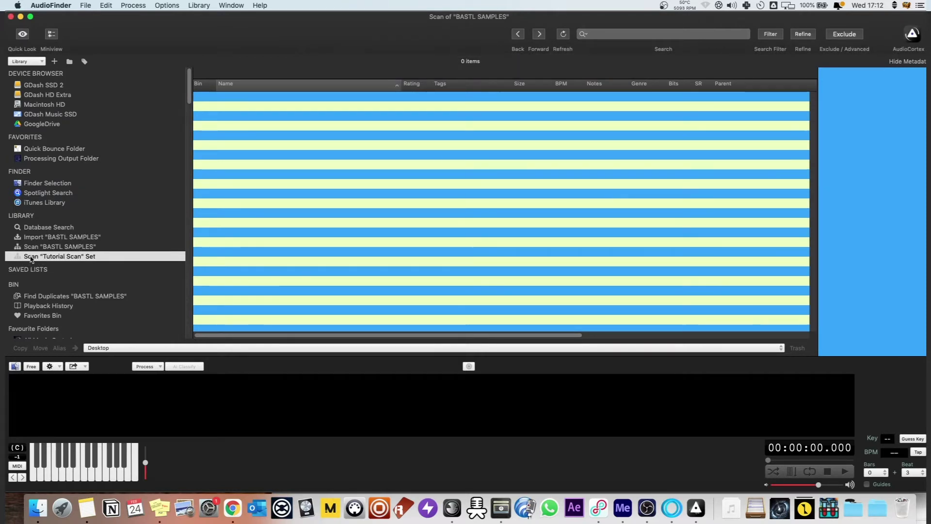
- Scan the Tutorial Scan set, compare its results with the BASTL SAMPLES scan, and refresh the set
left_click(68, 247)
left_click(95, 257)
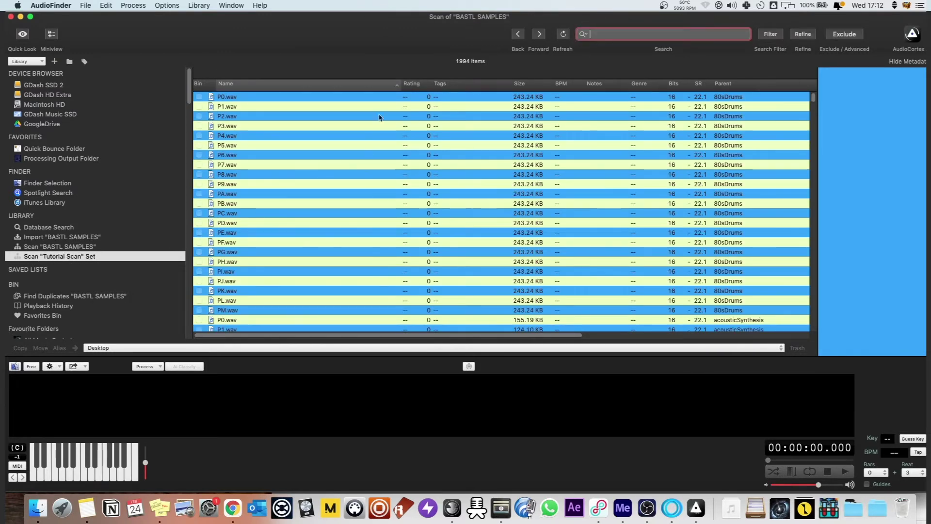
left_click(48, 248)
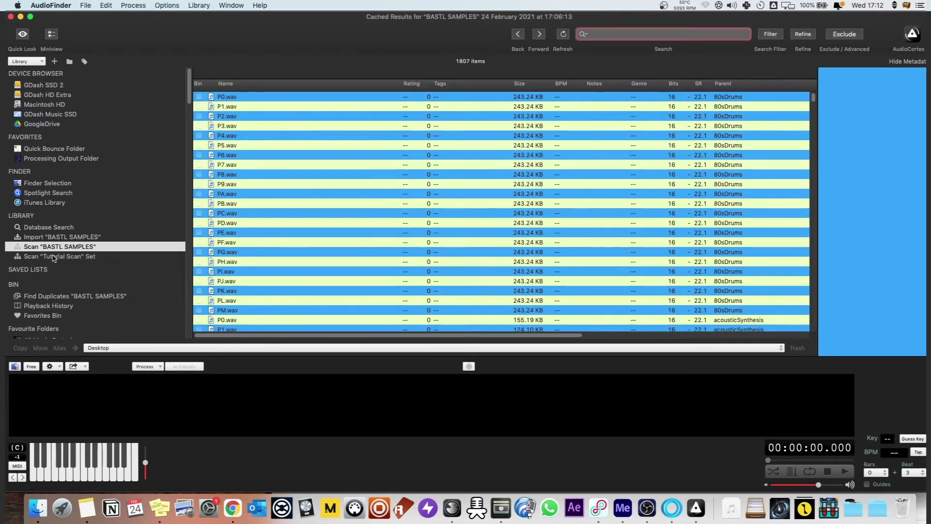
left_click(54, 257)
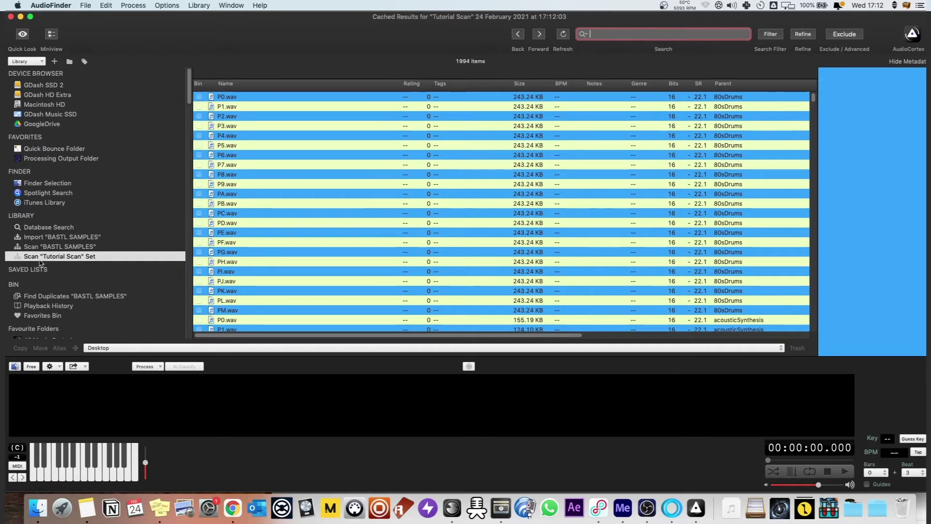
left_click(562, 35)
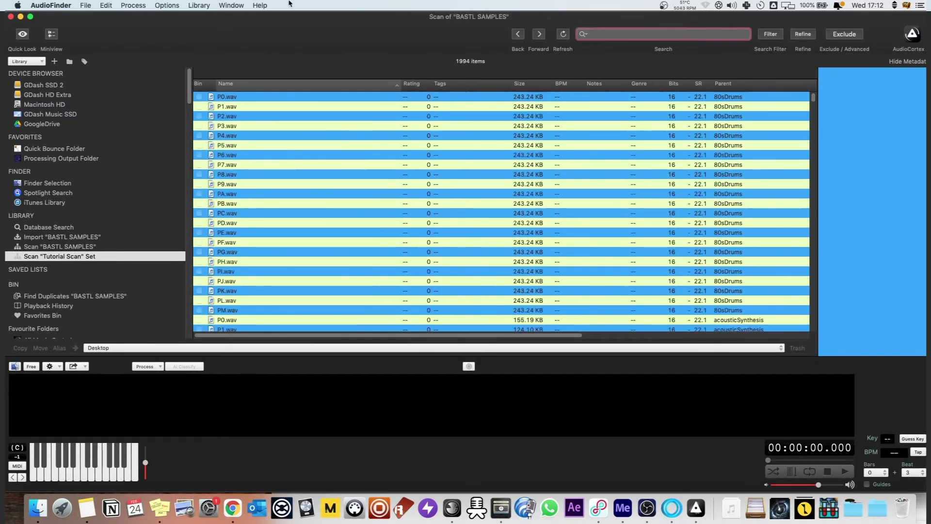
- Add The Lunch77 MF DOOM Drumkit folder to the Tutorial Scan set and rescan the set
left_click(167, 6)
left_click(266, 297)
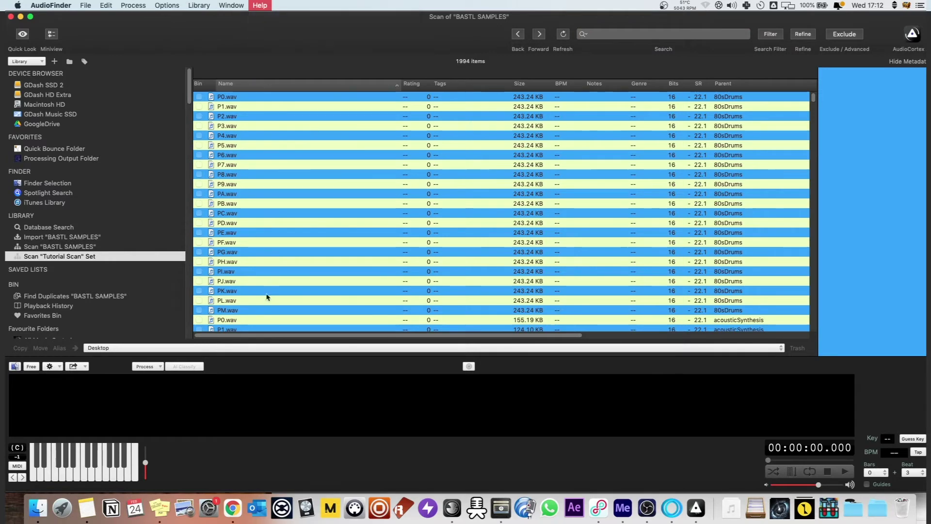
left_click(196, 5)
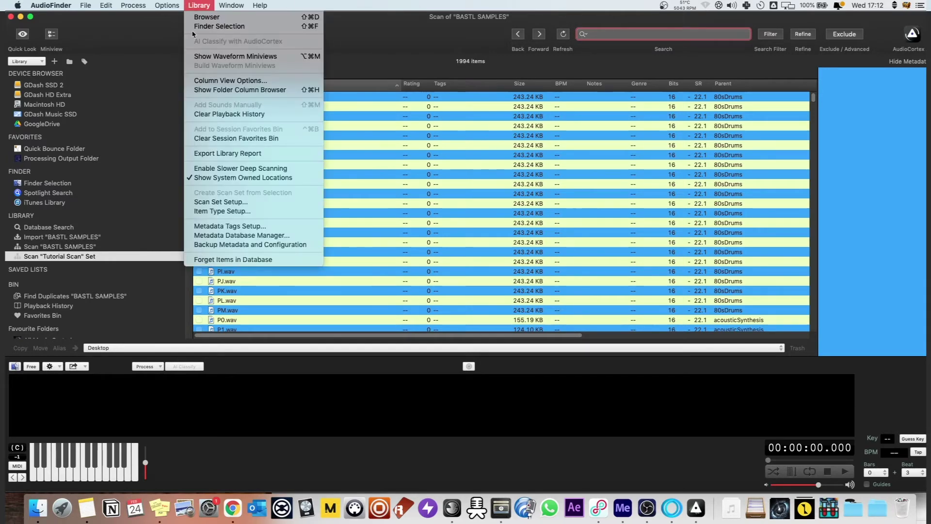
left_click(228, 202)
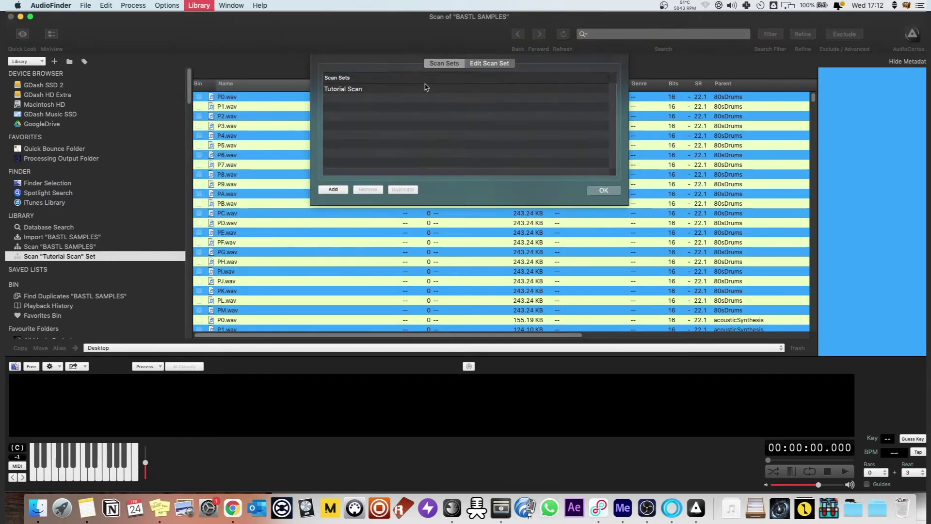
left_click(357, 90)
left_click(494, 66)
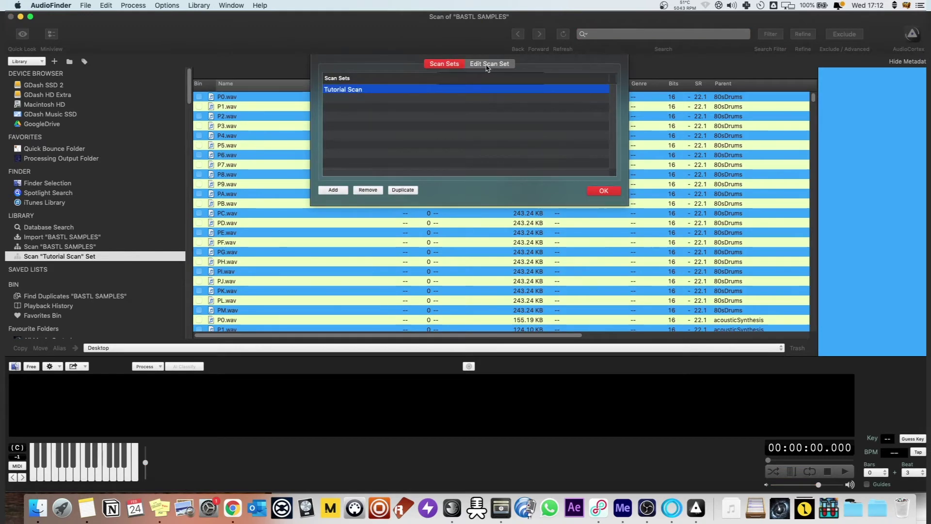
left_click(333, 190)
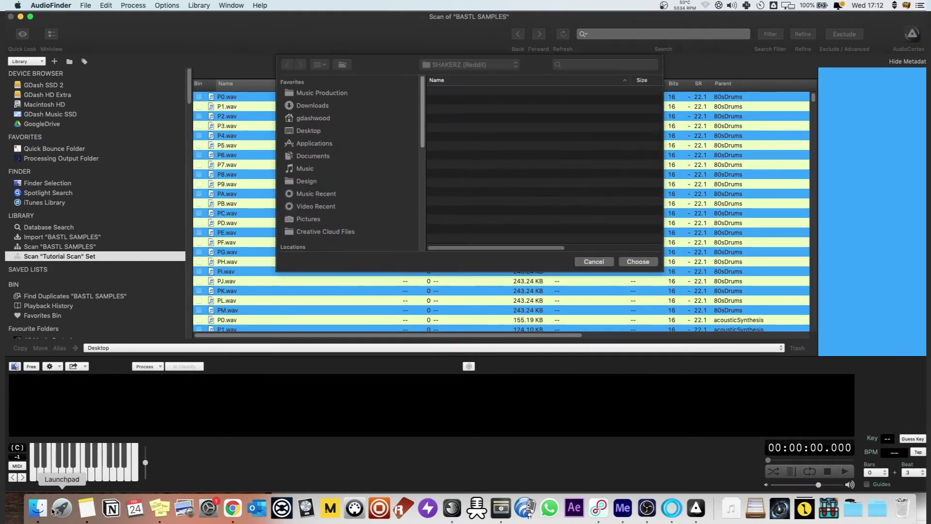
left_click(38, 508)
left_click_drag(436, 338, 514, 184)
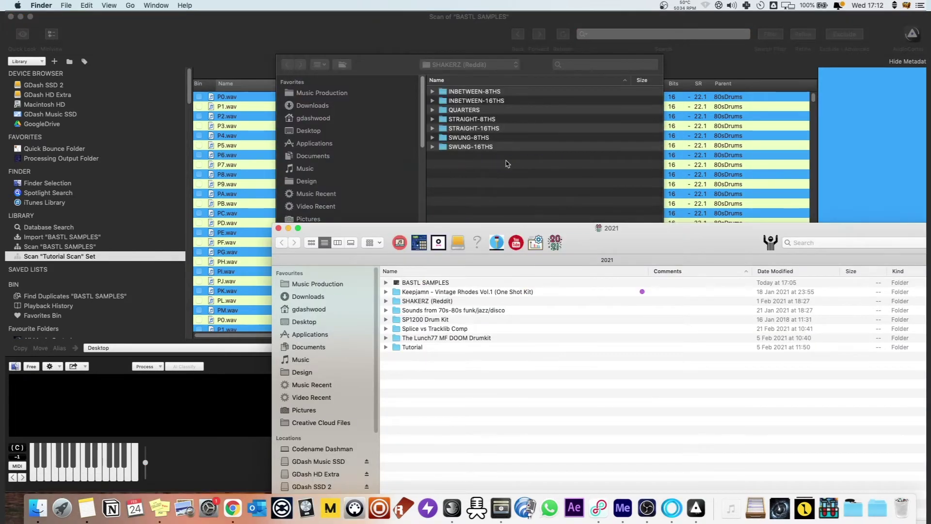
left_click(639, 263)
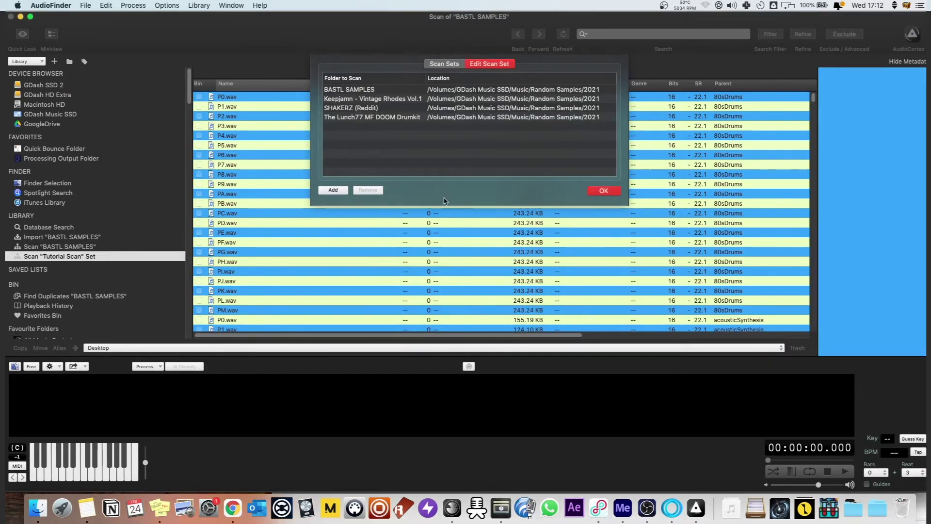
left_click(604, 190)
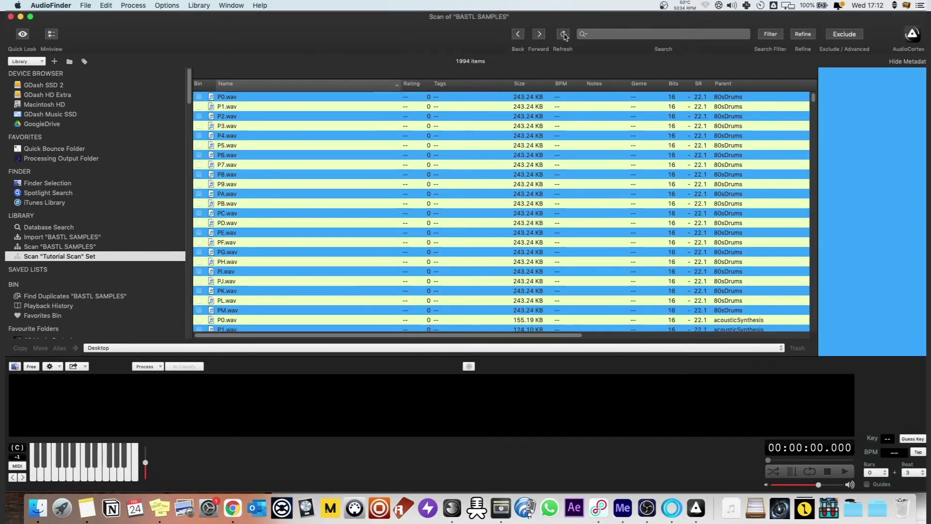
left_click(563, 36)
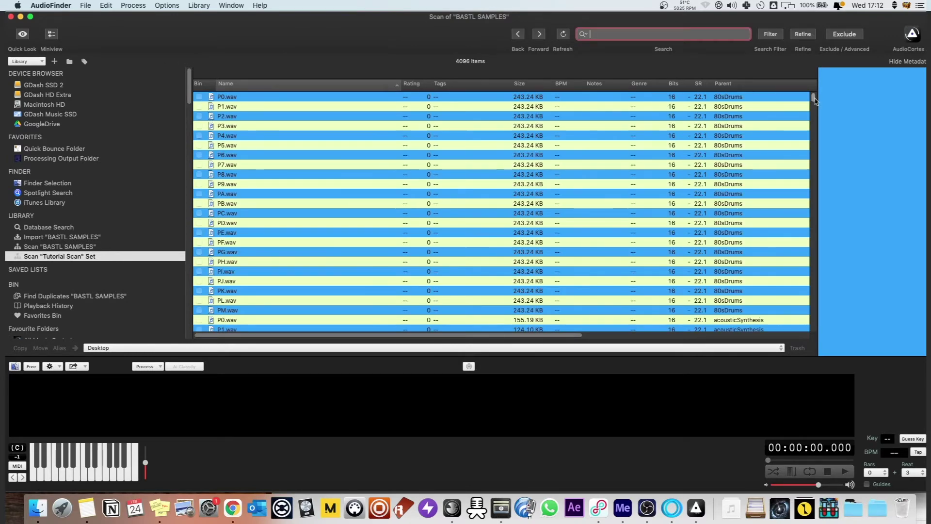
mouse_move(814, 99)
left_mouse_down()
mouse_move(816, 348)
mouse_move(800, 183)
mouse_move(805, 97)
left_mouse_up()
- Select BASTL SAMPLES, Keepjamn - Vintage Rhodes, SHAKERZ and The Lunch77 MF DOOM Drumkit in Finder and load them into Meta
key("super+r")
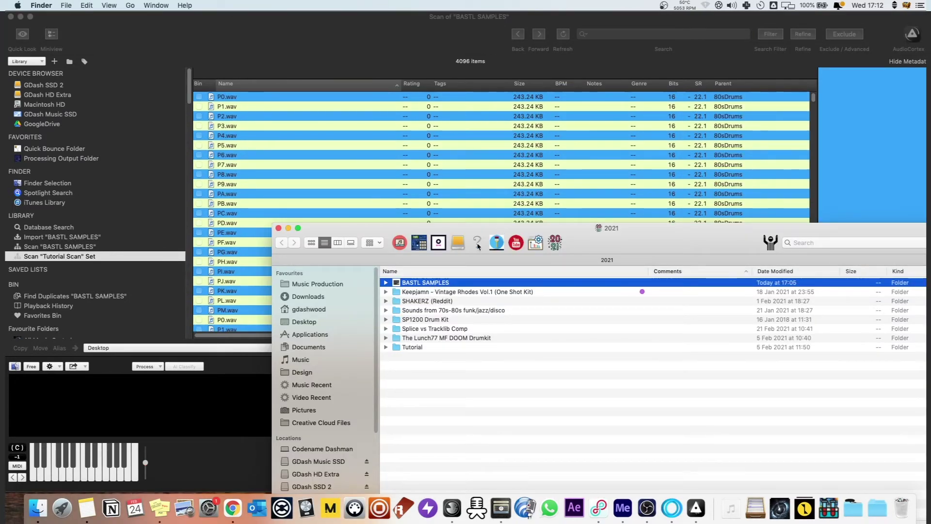
key("shift+Down")
key("shift+Down")
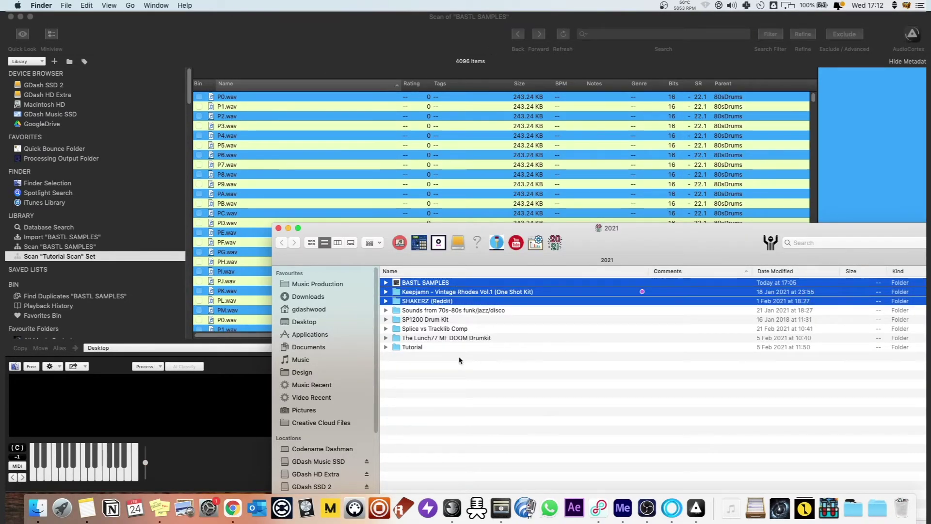
left_click(439, 338, "super")
left_click_drag(439, 338, 501, 507)
key("super+Tab")
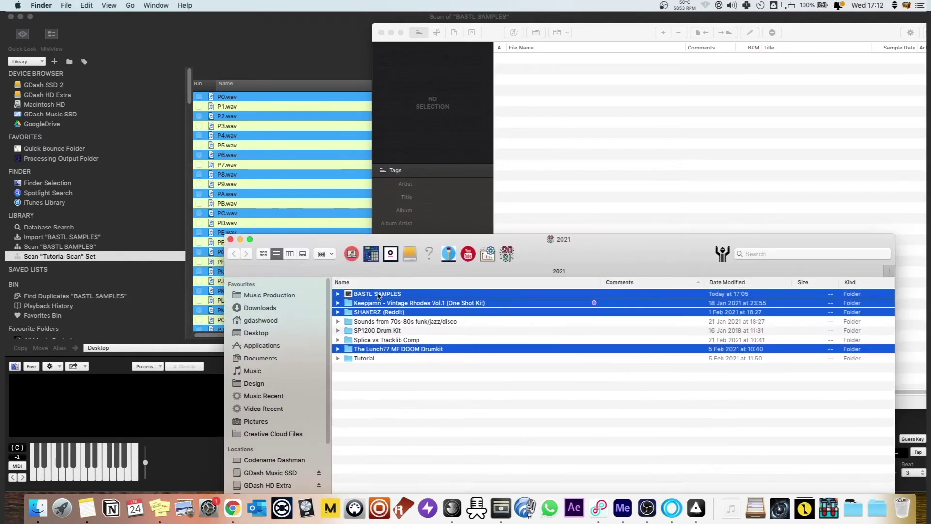
left_click_drag(379, 296, 645, 115)
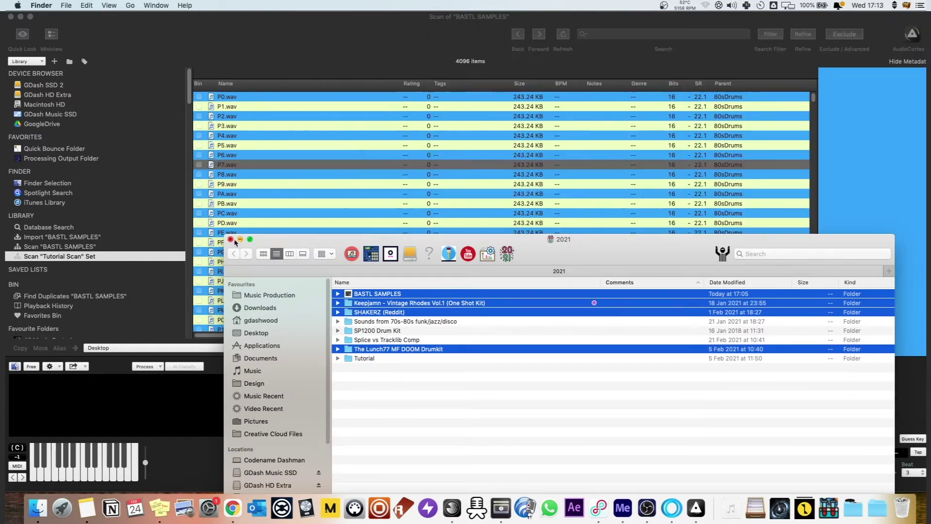
- Return to AudioFinder, open P7.wav in TwistedWave to inspect the start of its waveform, and quit the editor
left_click(699, 41)
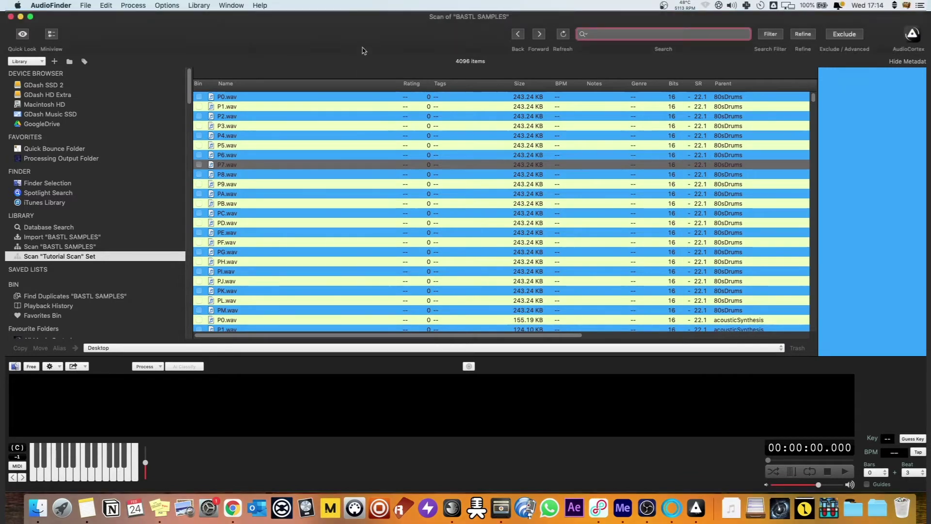
double_click(236, 167)
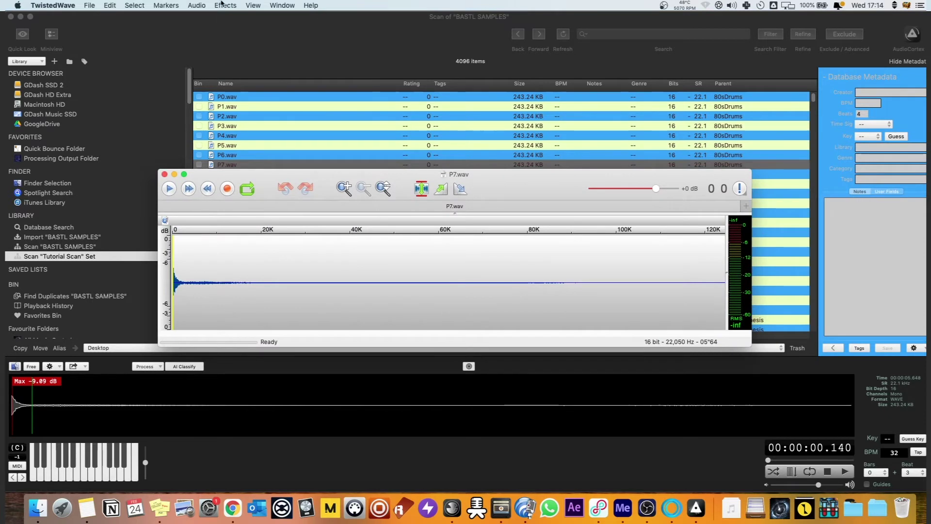
left_click_drag(276, 175, 422, 165)
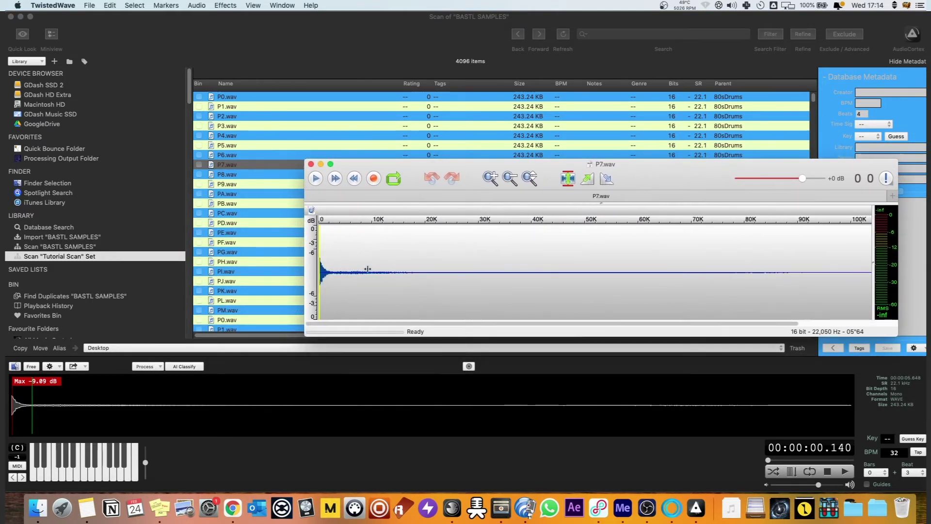
scroll(369, 270, "up", 6)
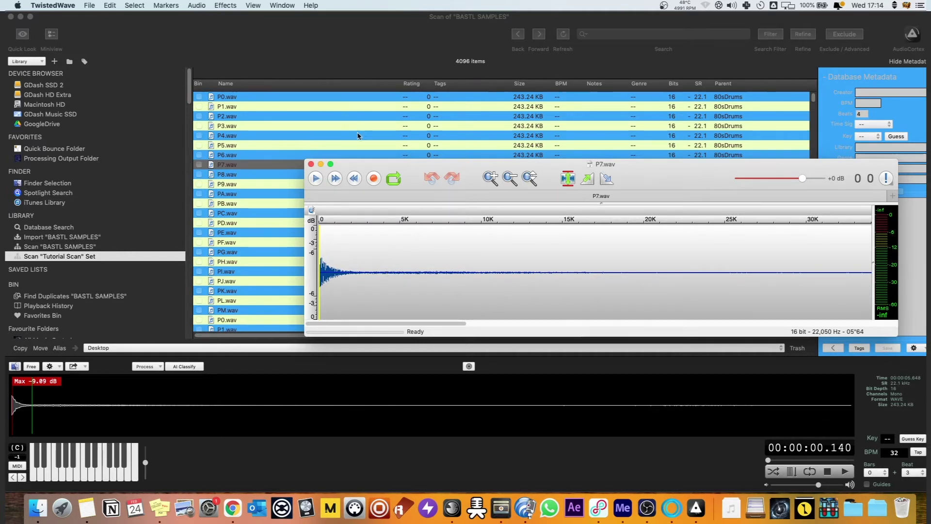
key("super+q")
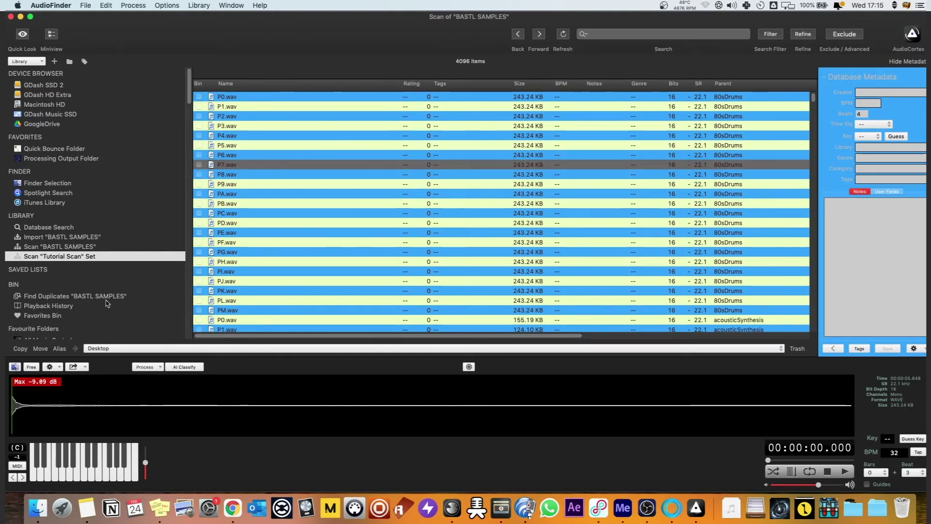
- Review the Tools Setup settings with TwistedWave.app as the double-click audio editor and accept them
left_click(50, 367)
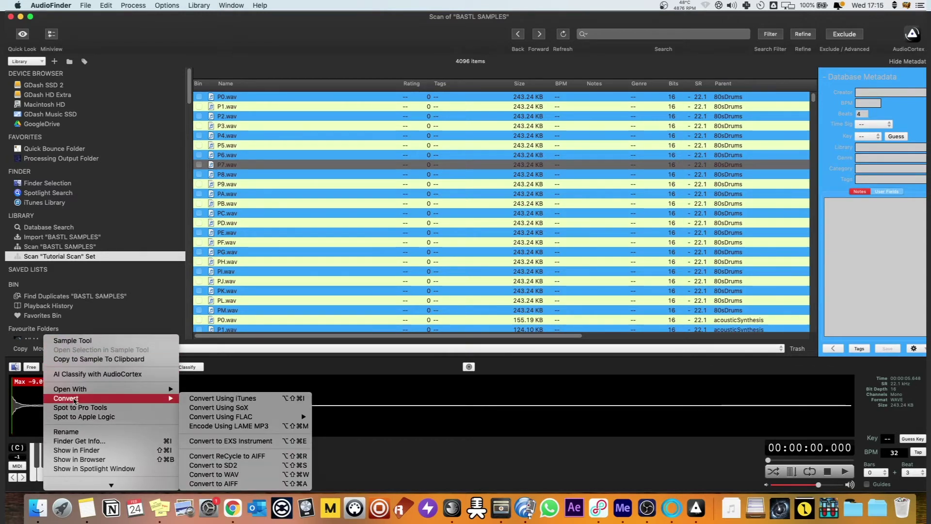
mouse_move(80, 394)
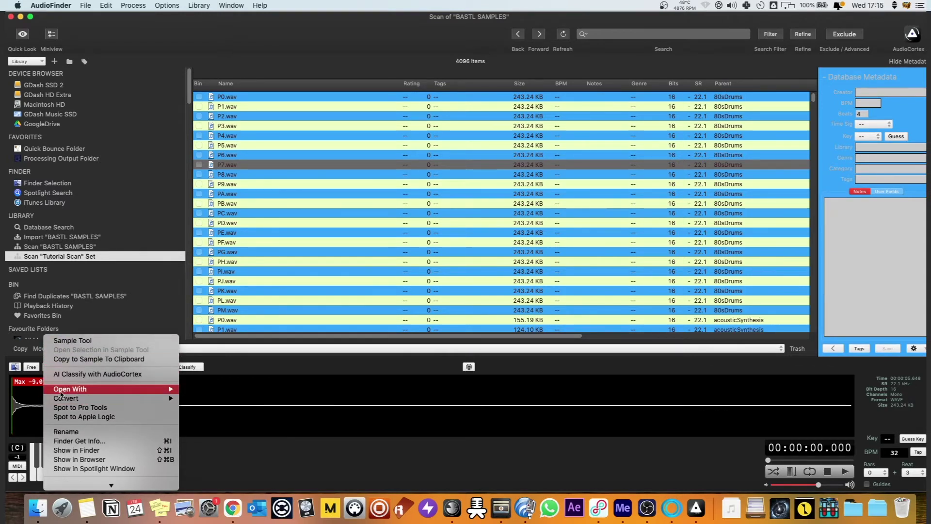
left_click(214, 430)
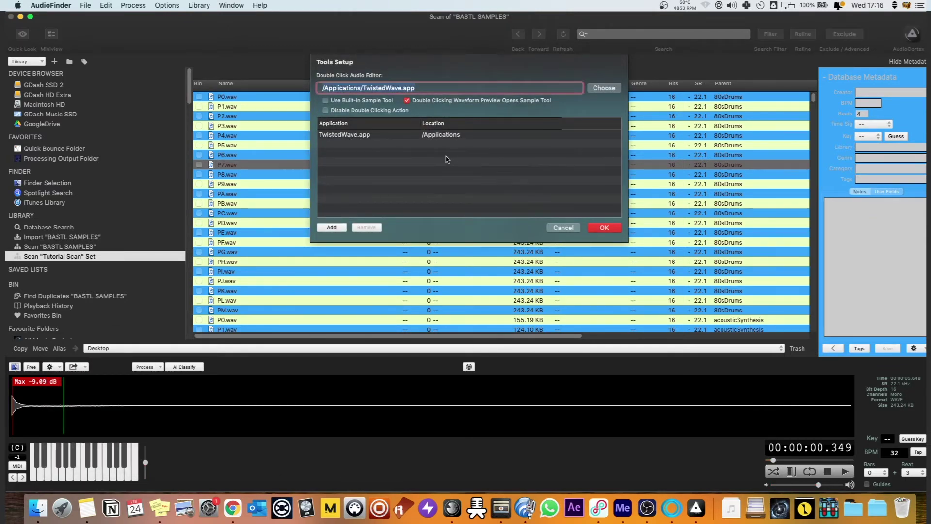
key("Return")
- Open PG.wav from the acousticSynthesis folder in TwistedWave, close the P7.wav window and move the PG.wav window clear of the sample list
scroll(249, 207, "down", 10)
double_click(250, 206)
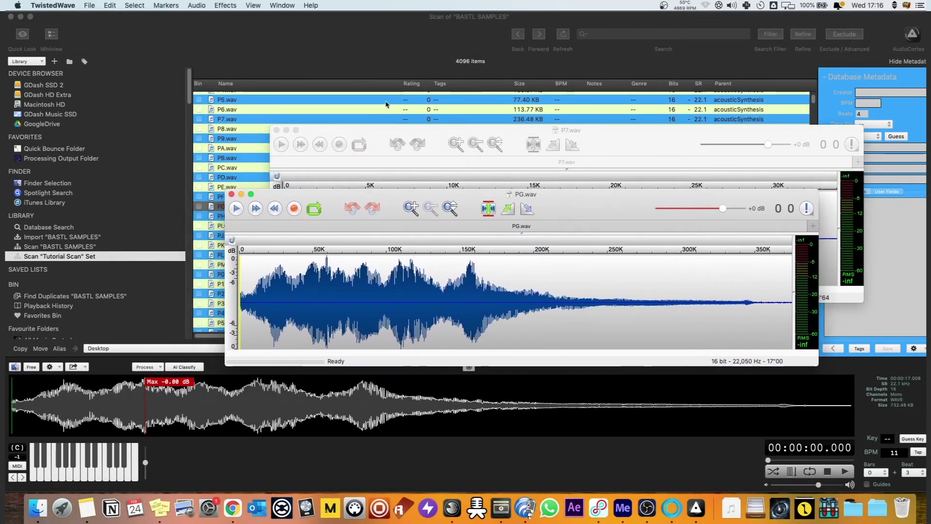
left_click(274, 130)
left_click_drag(458, 202, 527, 243)
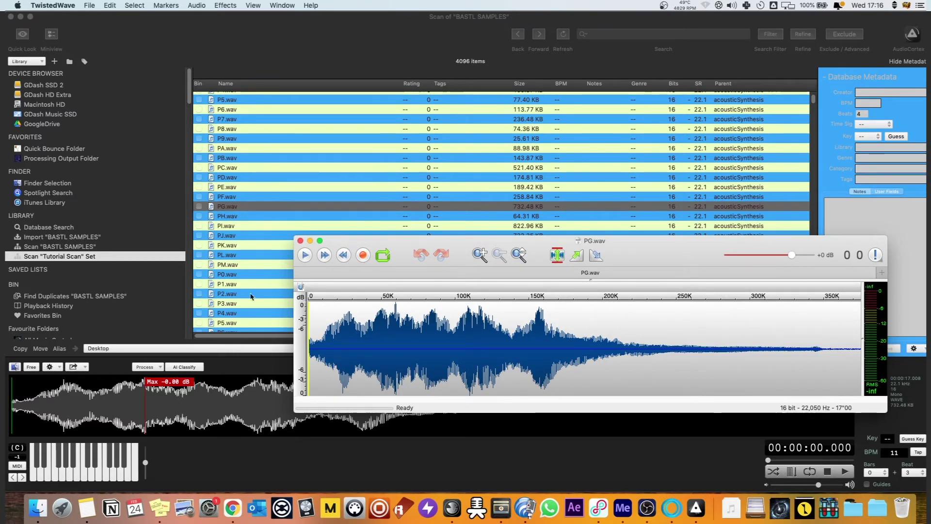
left_click_drag(379, 235, 437, 94)
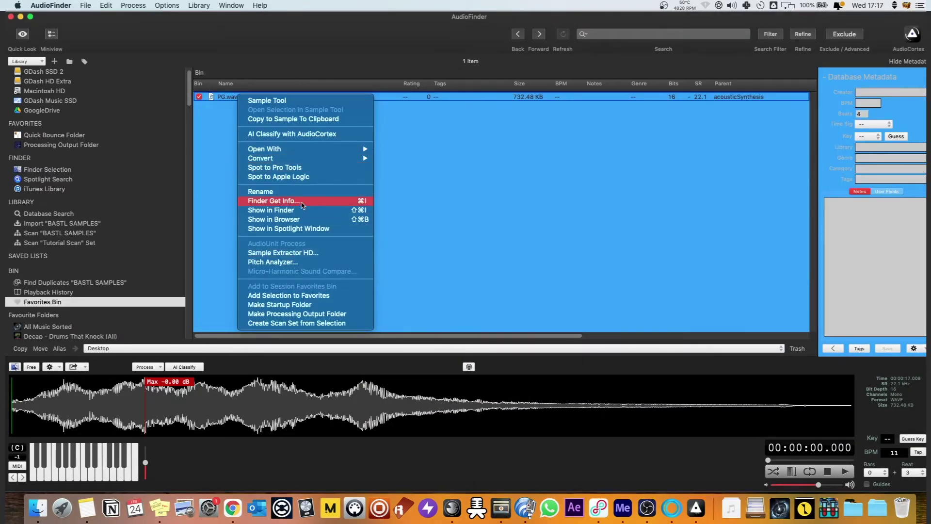
- Normalize PG.wav in the Favorites Bin
left_click(162, 361)
left_click(161, 366)
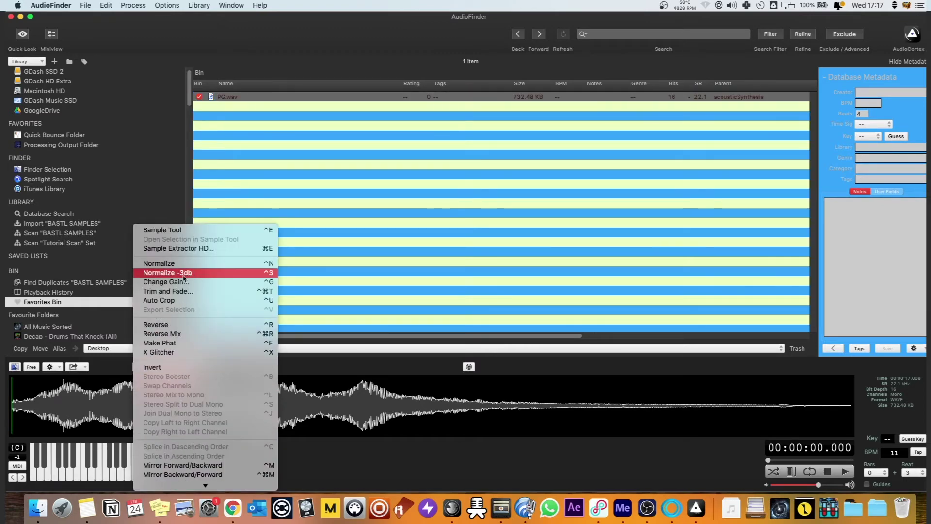
left_click(176, 266)
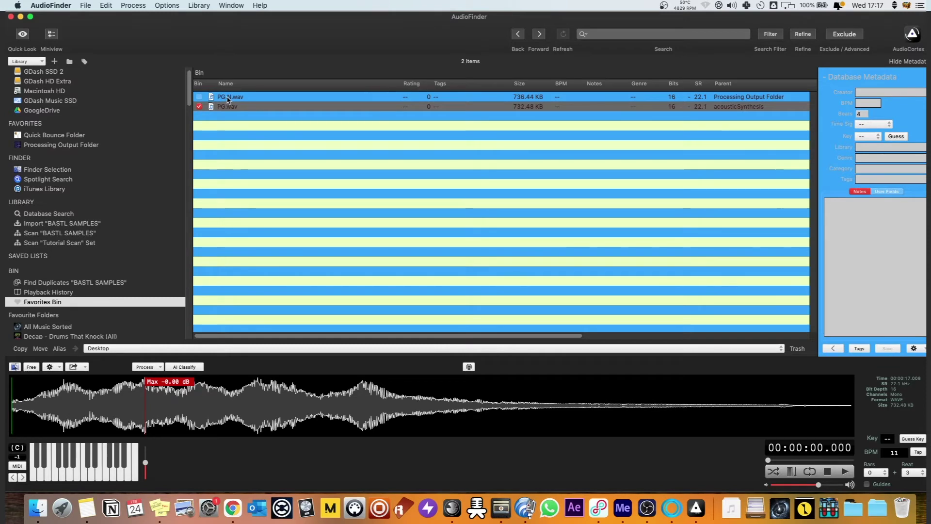
- Play the processed PG.N.wav, switch to TwistedWave and reposition the PG.wav window beside the file names
left_click(256, 98)
key("space")
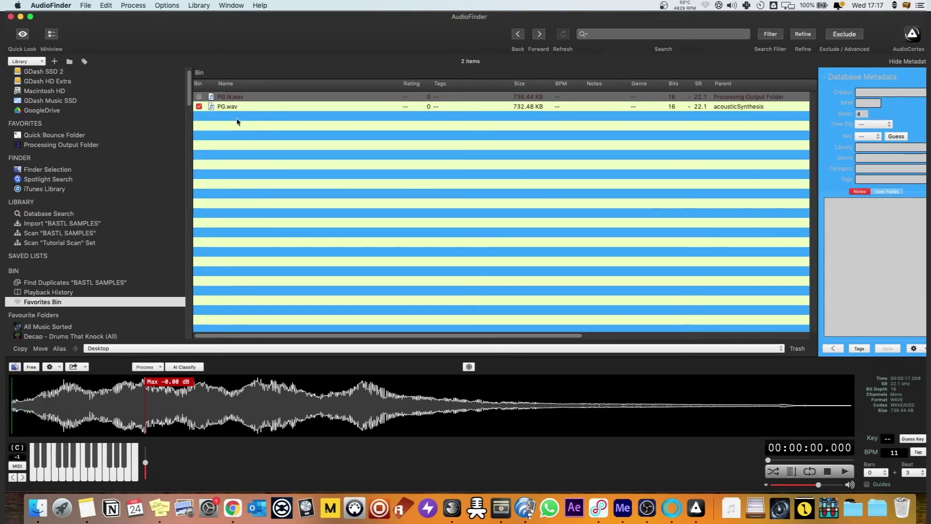
left_click(526, 508)
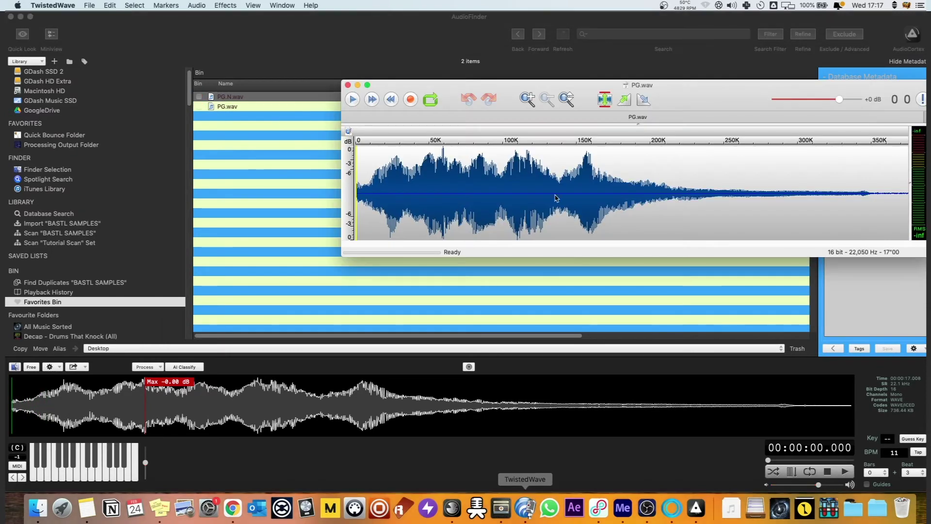
left_click_drag(605, 114, 656, 115)
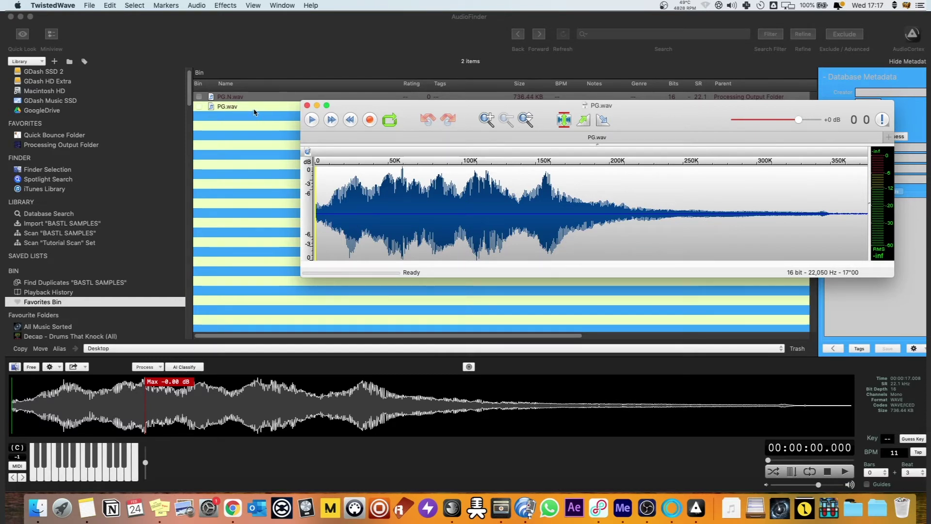
- Open the Amazing Streets 3 list in AudioFinder and audition its samples from Snare Always 1.wav up to SnareLive.wav
scroll(72, 259, "down", 20)
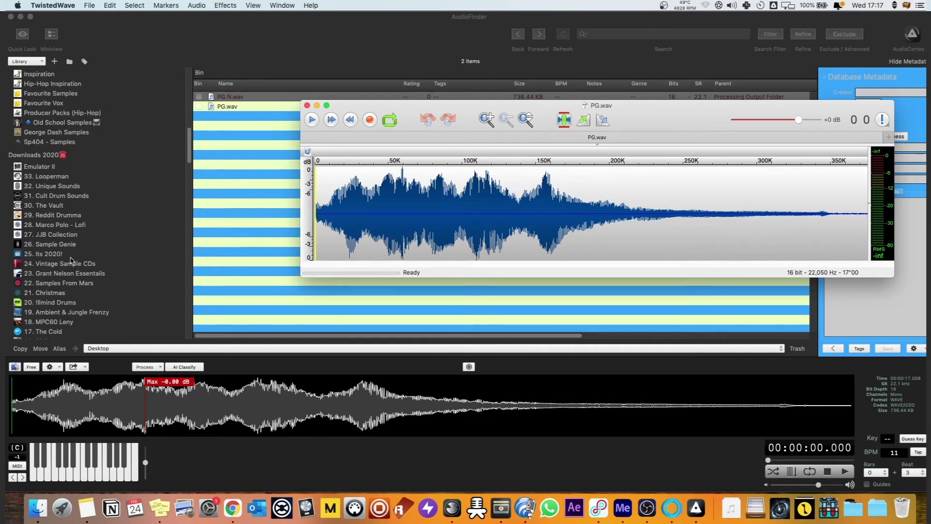
scroll(72, 259, "down", 10)
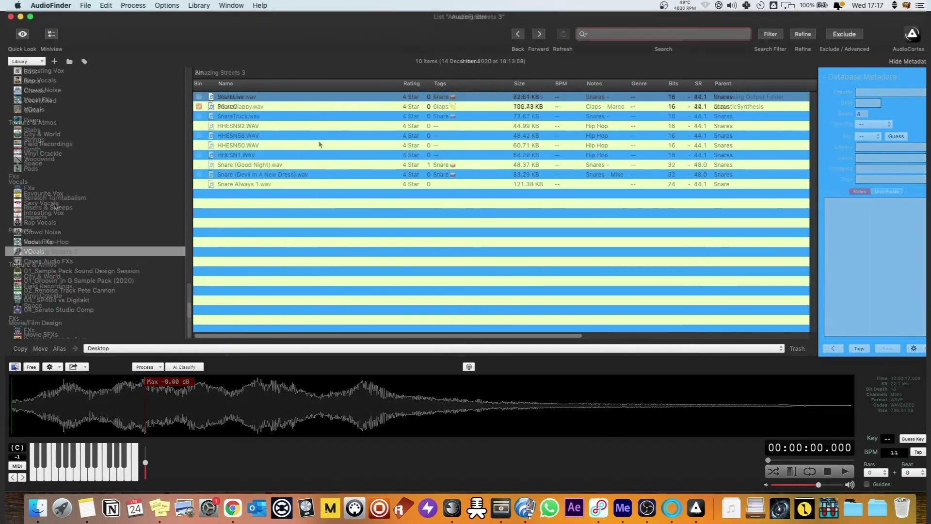
left_click(260, 184)
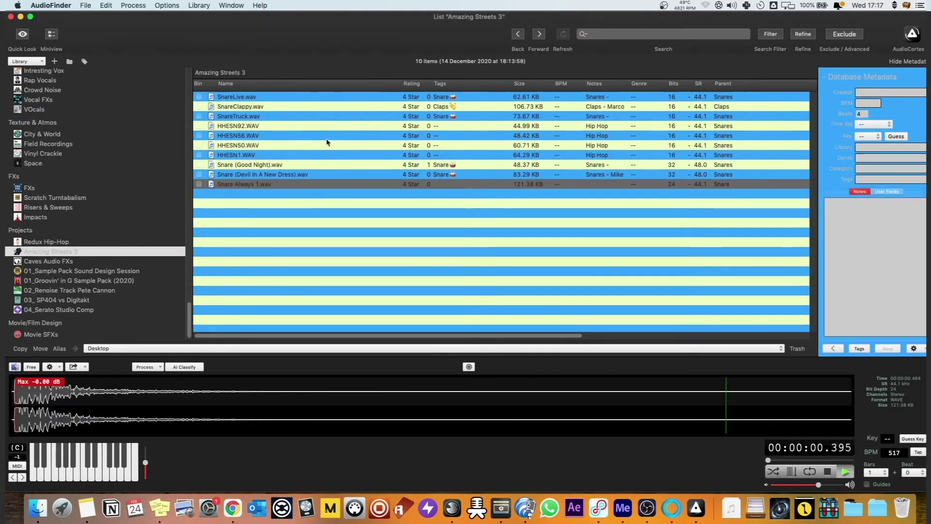
key("Up")
key("Up")
key("Up")
key("Up")
key("Up")
key("Up")
key("Up")
key("Up")
key("Up")
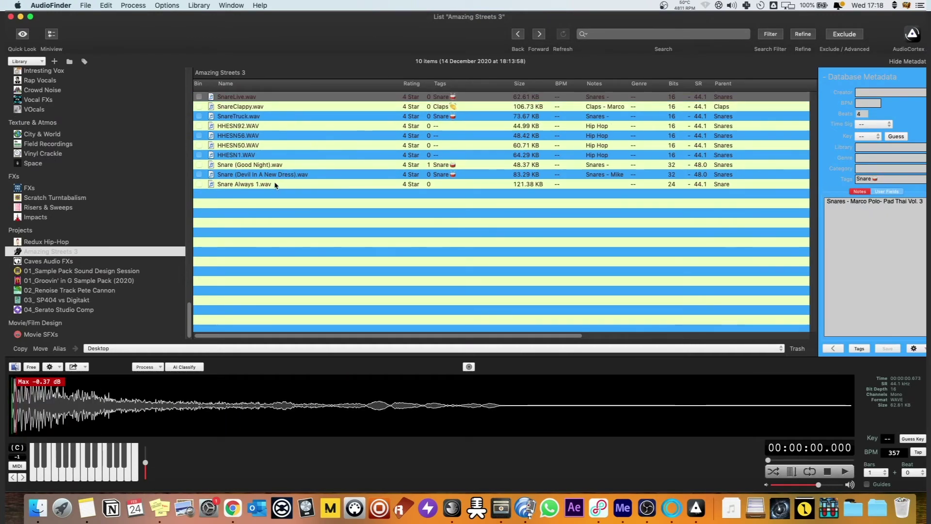
- Select all Amazing Streets 3 samples, switch to TwistedWave and load the saved Normalize batch in Batch Processing
key("super+a")
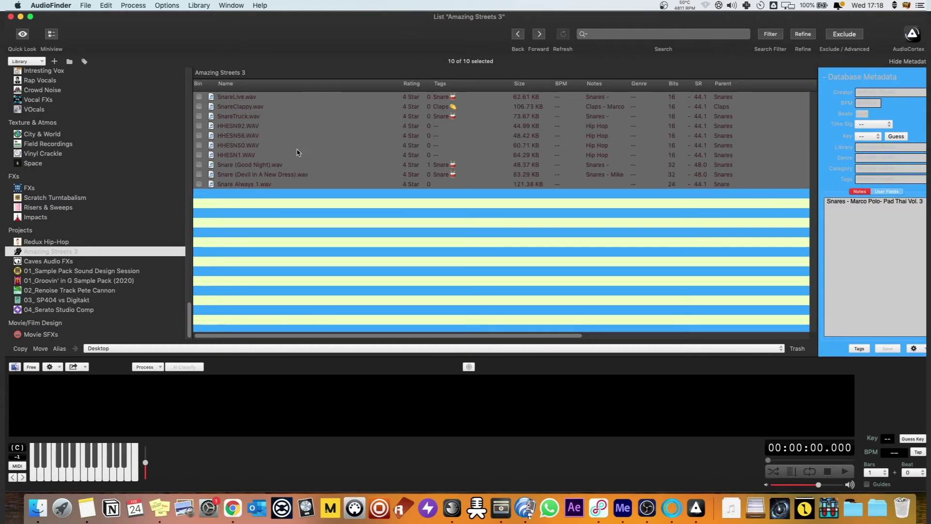
left_click(526, 508)
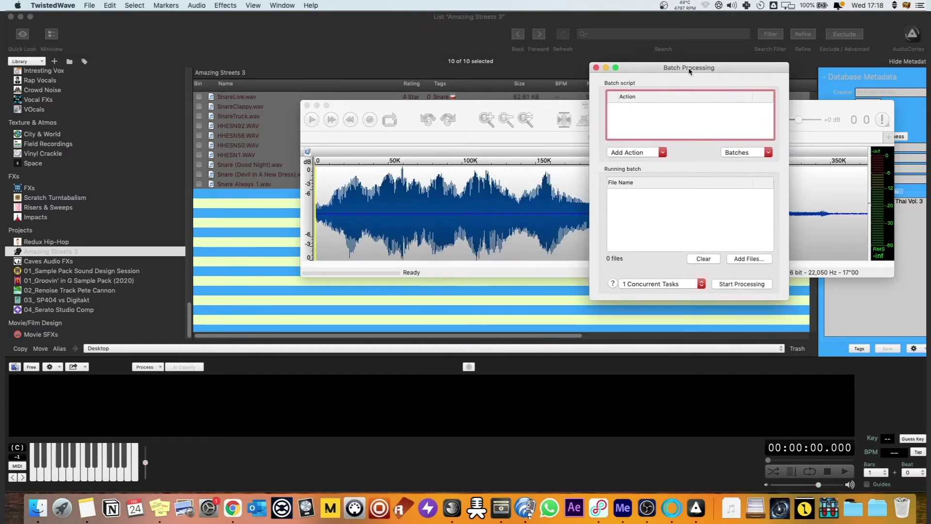
left_click_drag(533, 107, 469, 354)
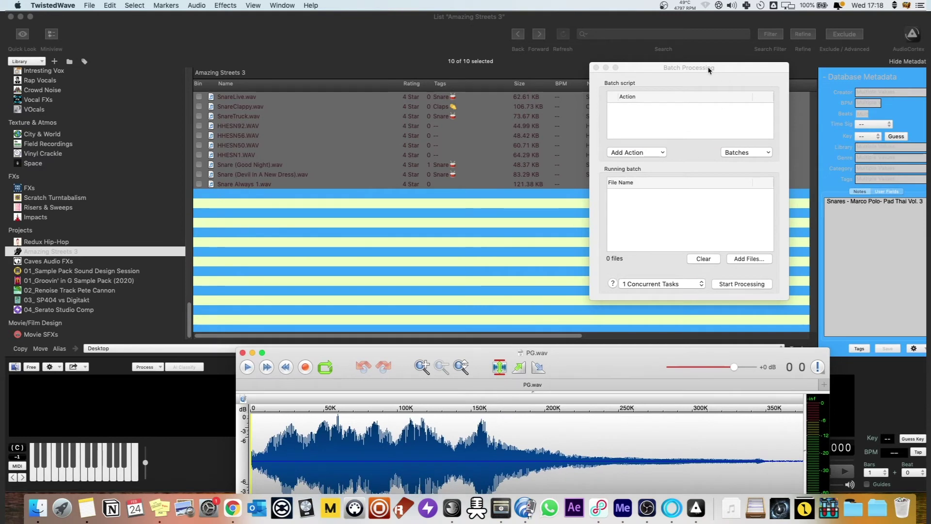
left_click(661, 152)
left_click(727, 152)
left_click(738, 153)
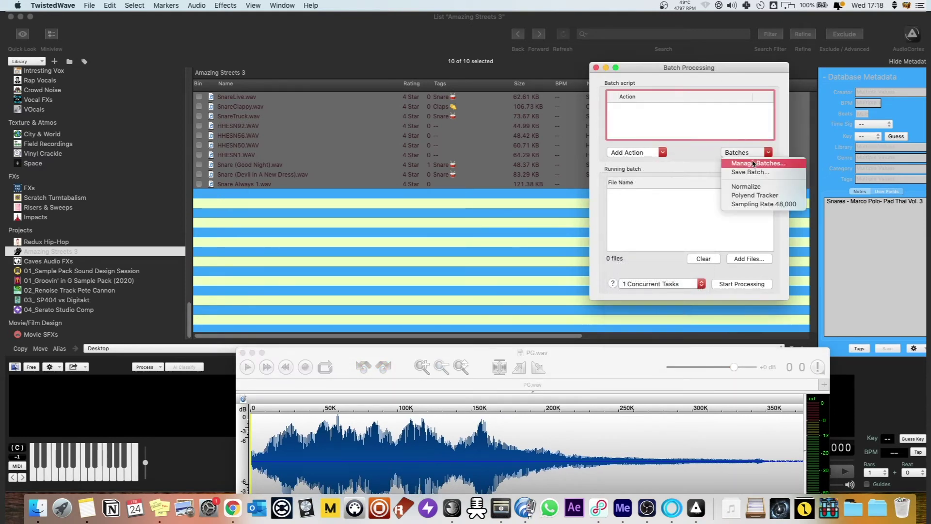
left_click(759, 188)
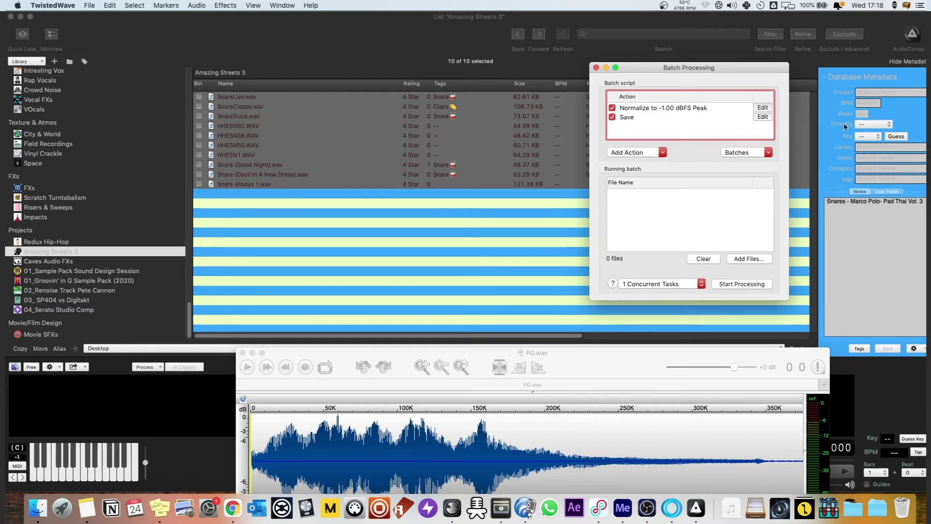
- Add the selected Amazing Streets 3 samples to the running batch and process them, overwriting the original files
left_click_drag(287, 128, 697, 225)
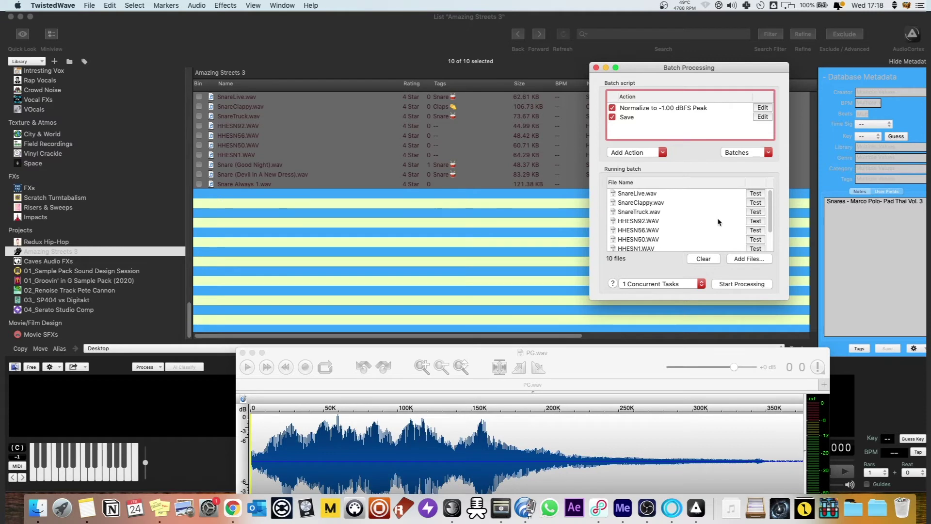
left_click(747, 285)
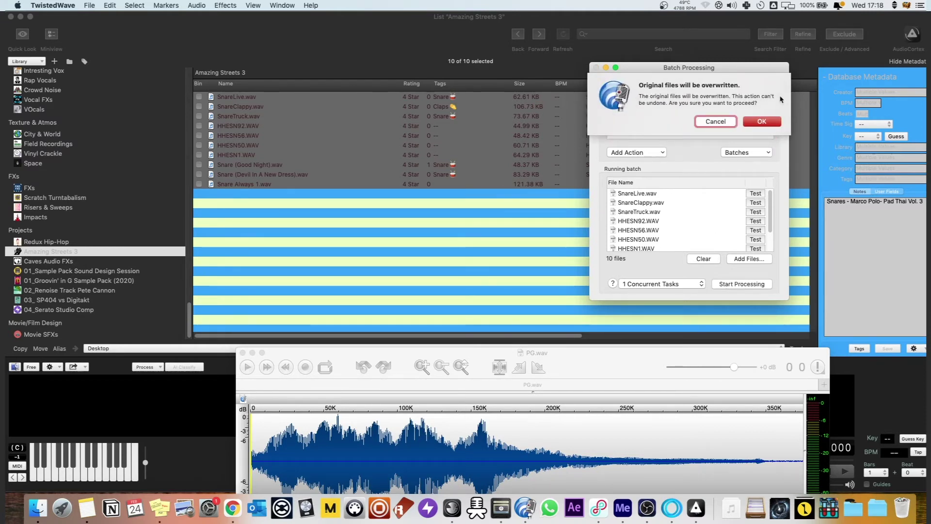
left_click(779, 122)
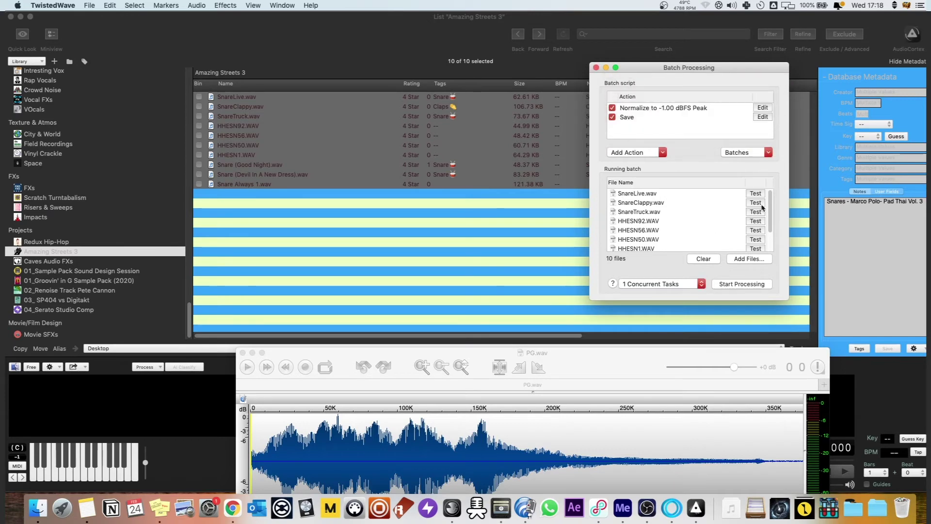
- Audition SnareClappy.wav, HHESN92.WAV, HHESN56.WAV and HHESN1.WAV in AudioFinder to check their normalized waveforms
left_click(291, 106)
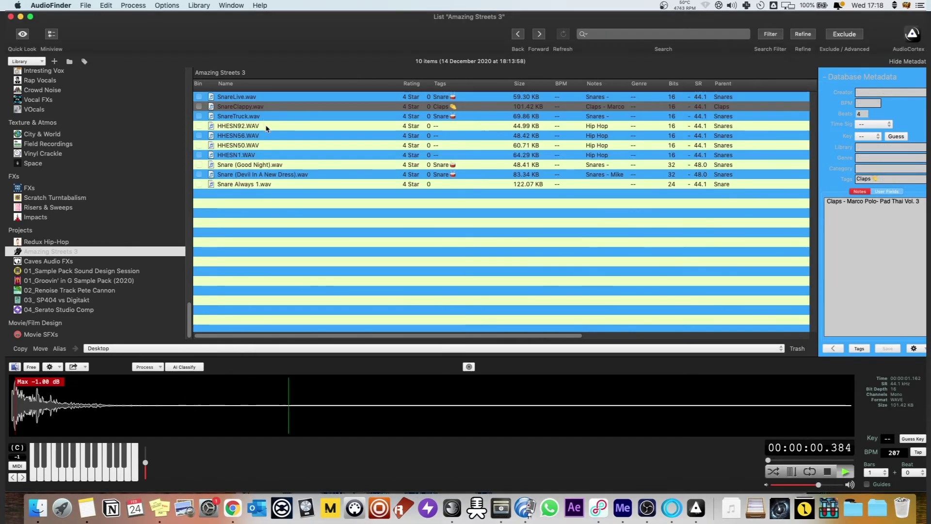
left_click(245, 126)
left_click(252, 135)
left_click(257, 155)
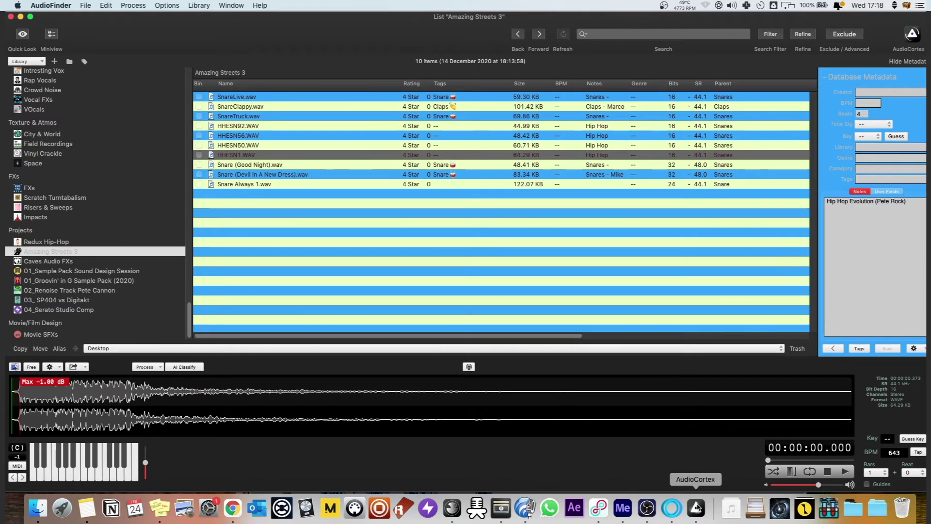
- Return to TwistedWave, close the Batch Processing window and reposition the PG.wav window
key("super+Tab")
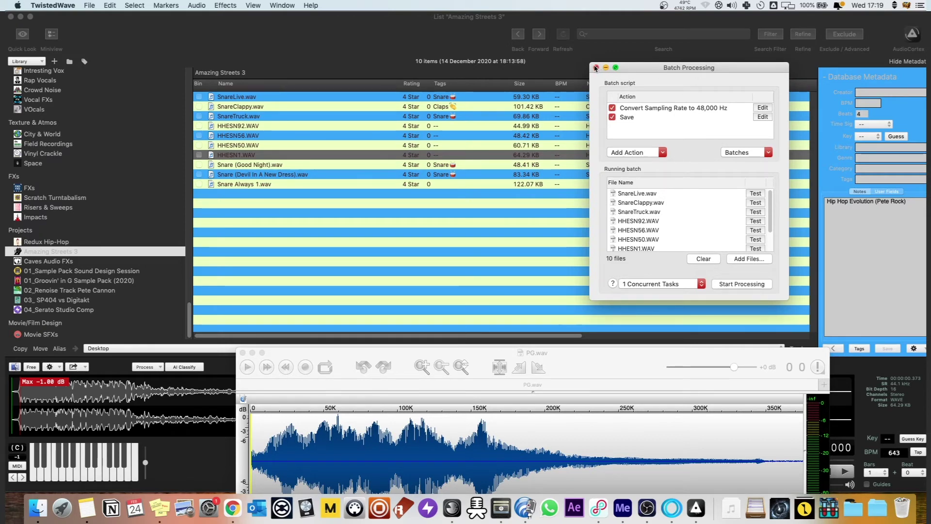
left_click(595, 68)
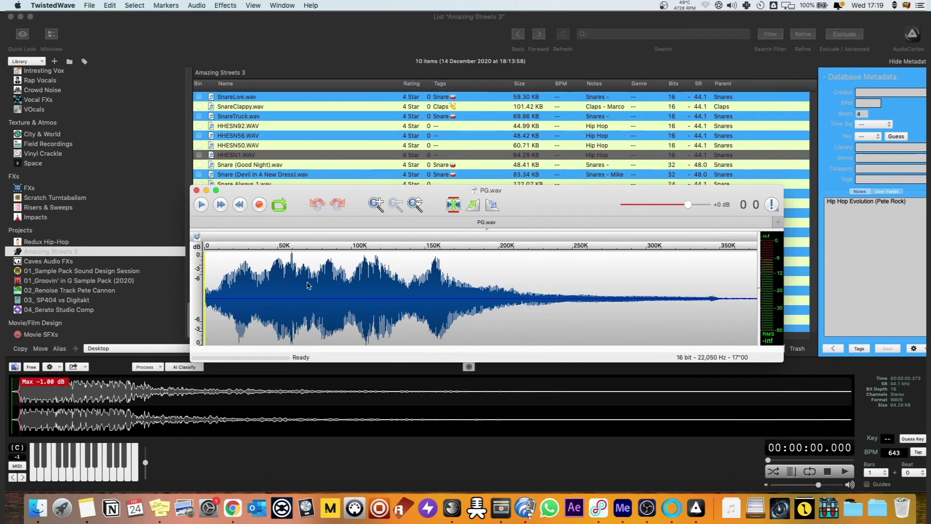
left_click_drag(342, 190, 348, 199)
left_click_drag(371, 223, 364, 212)
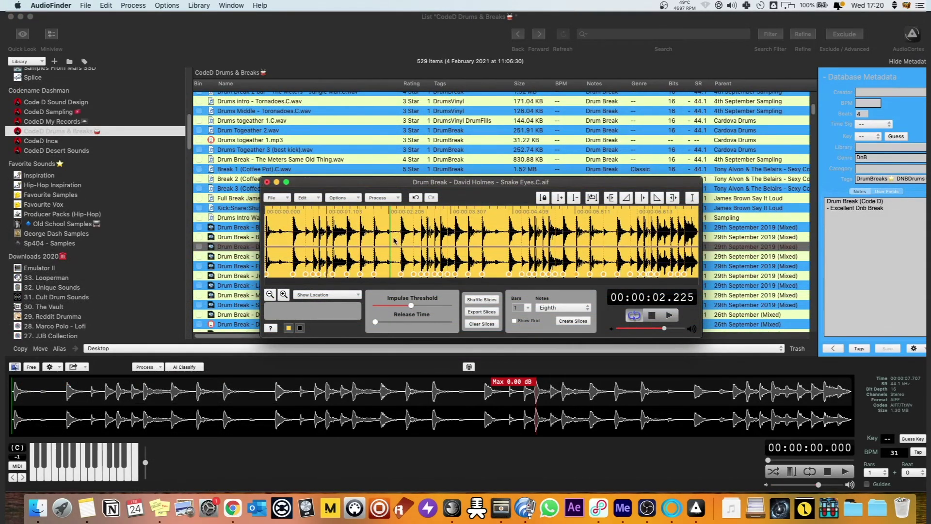
- Position the cursor at about 2.369 s in the Snake Eyes drum break in Sample Tool and leave the tool
left_click_drag(394, 240, 406, 238)
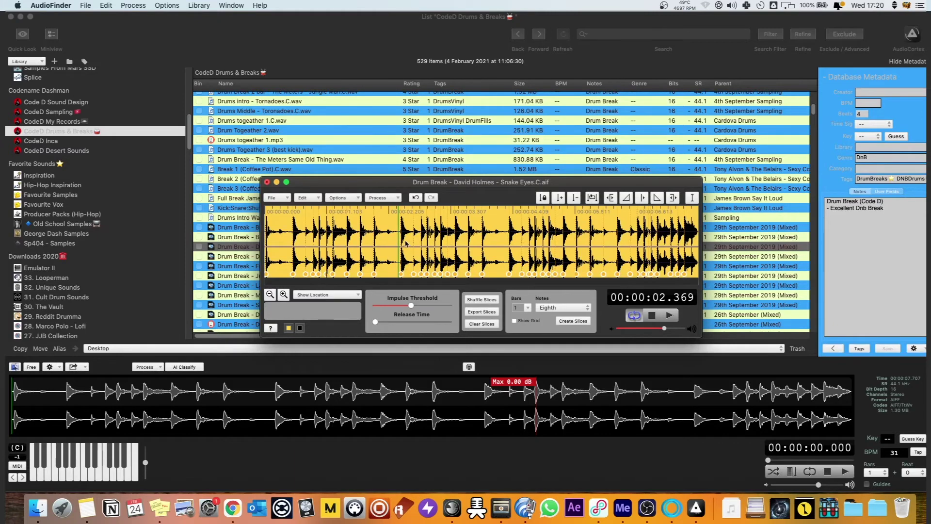
left_click_drag(483, 183, 648, 148)
left_click(323, 248)
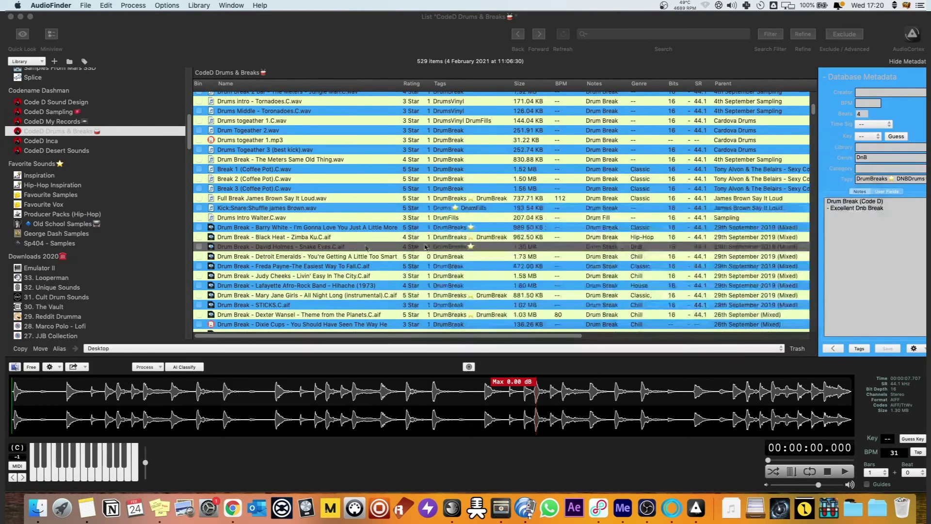
- Open the Snake Eyes drum break from CodeD Drums & Breaks in TwistedWave and enlarge its waveform
left_click_drag(426, 247, 496, 198)
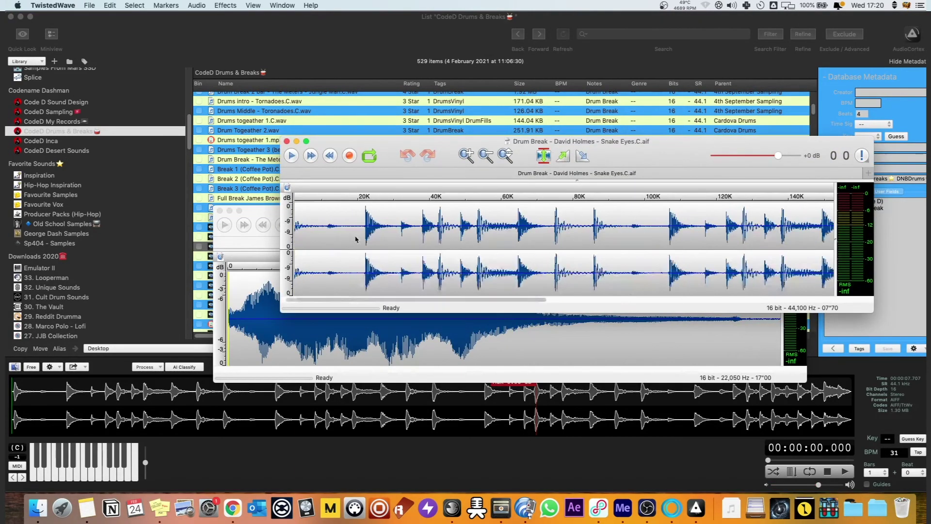
key("super+equal")
key("super+equal")
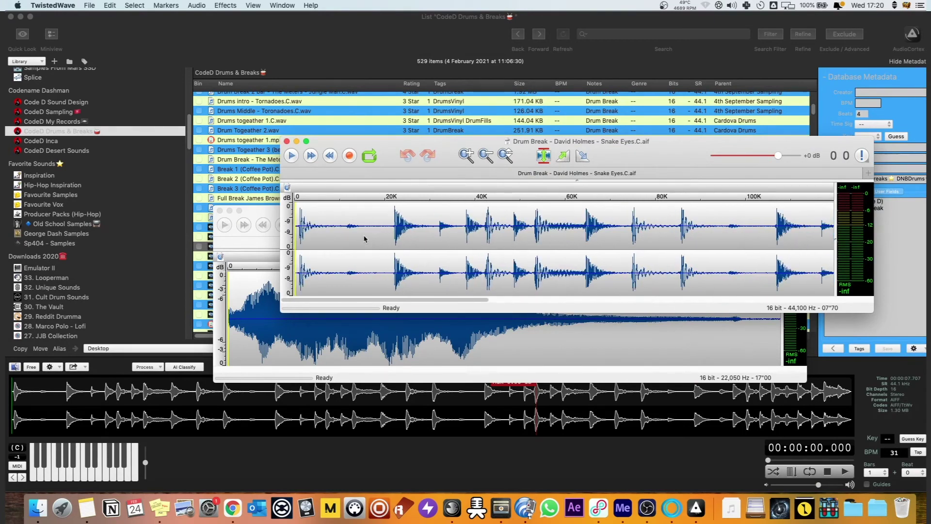
- Step the cursor forward and back through the transients of the Snake Eyes drum break
key("Tab")
key("Tab")
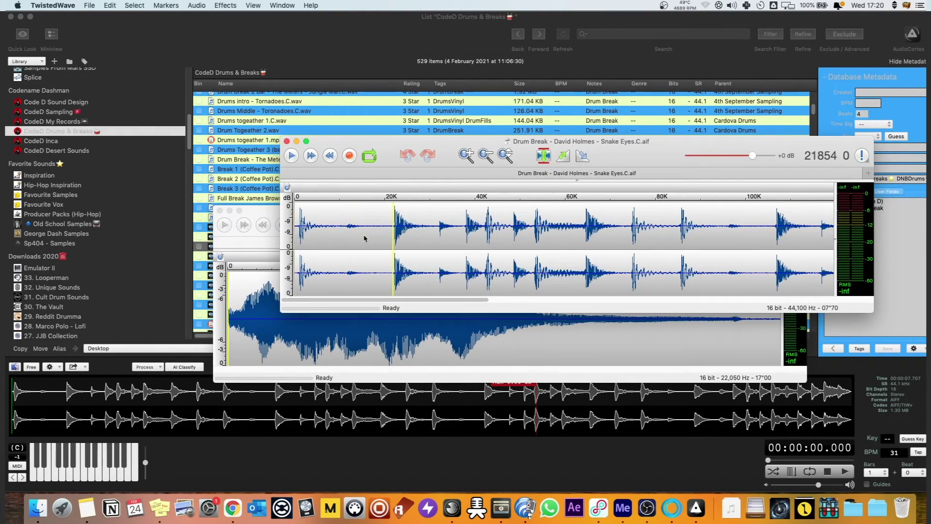
key("Tab")
key("Tab")
key("Tab")
key("Tab")
key("Tab")
key("shift+Tab")
key("shift+Tab")
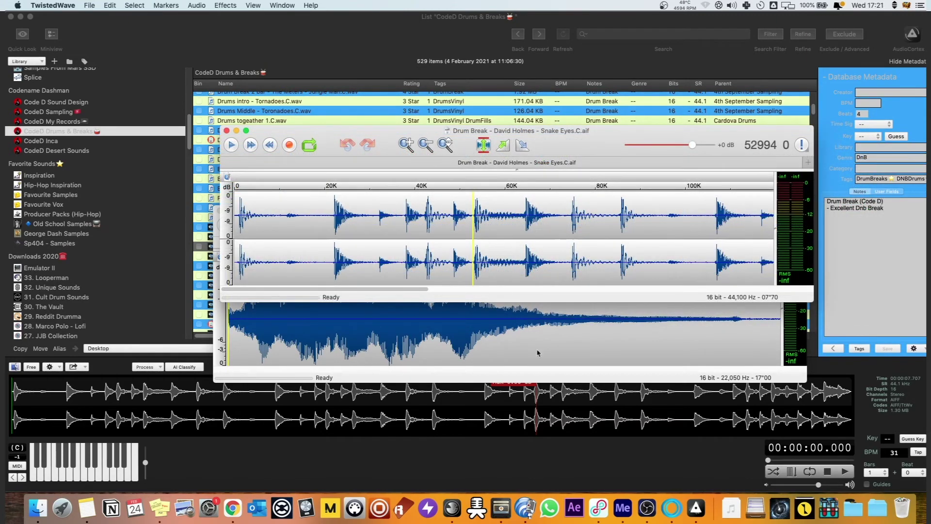
- Switch to AudioFinder, open the Snake Eyes drum break in Sample Tool, reposition its window and raise the Impulse Threshold
left_click(558, 450)
left_click(150, 368)
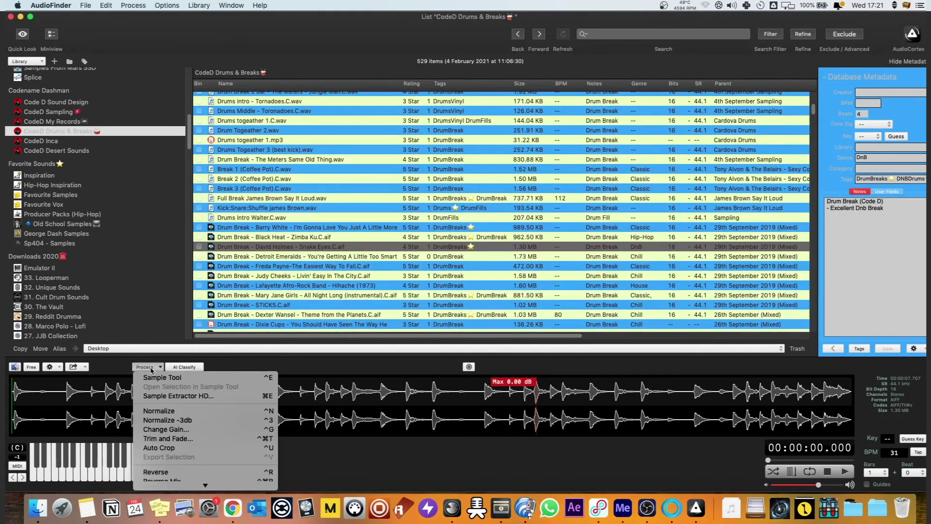
left_click(160, 377)
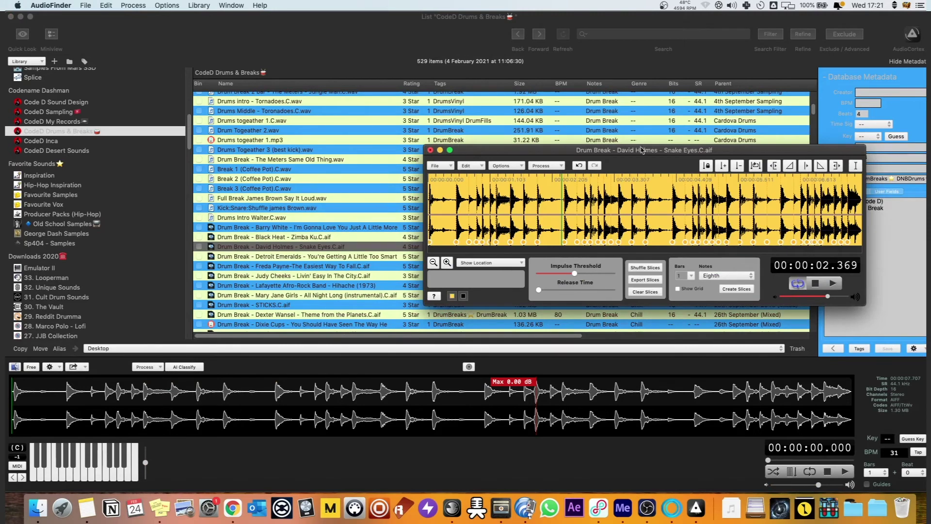
left_click_drag(641, 149, 445, 156)
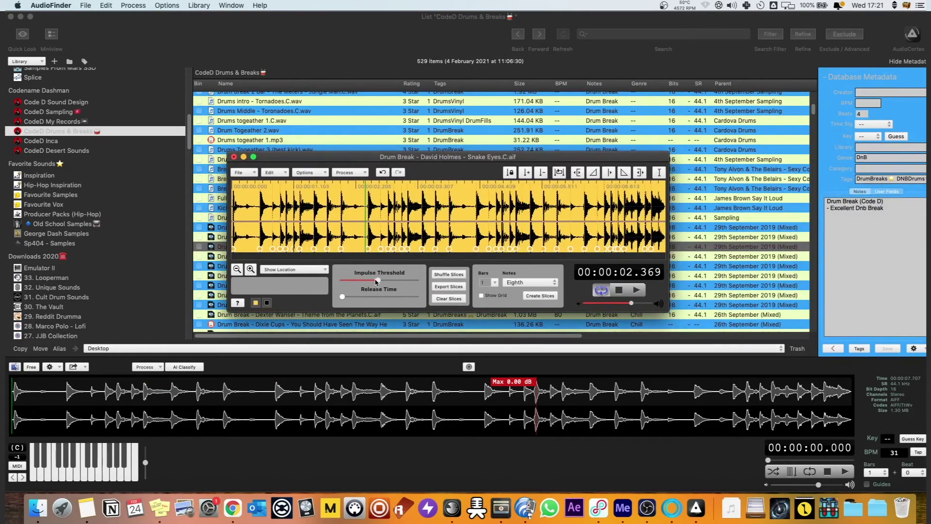
left_click_drag(377, 281, 399, 281)
- Return to TwistedWave and move the cursor in small steps along the Snake Eyes waveform
left_click(525, 508)
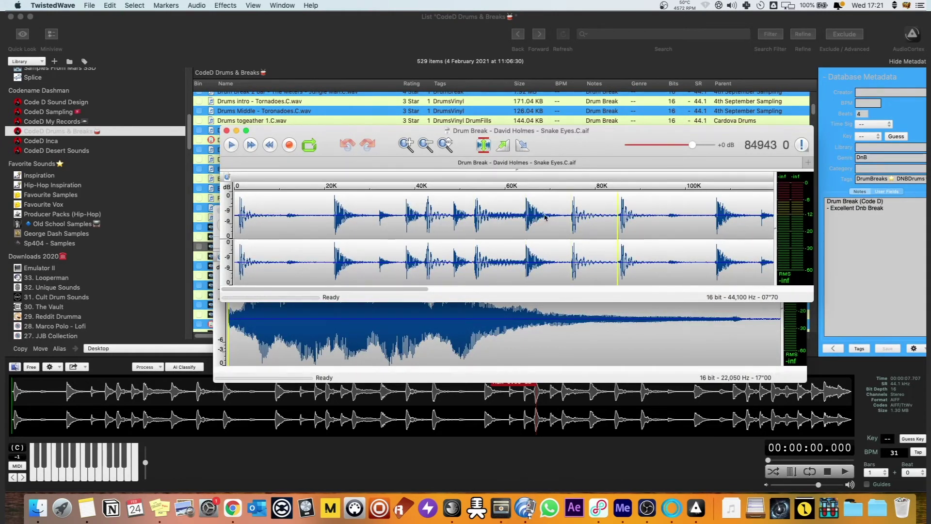
key("Right")
key("Left")
key("Left")
key("Left")
key("Left")
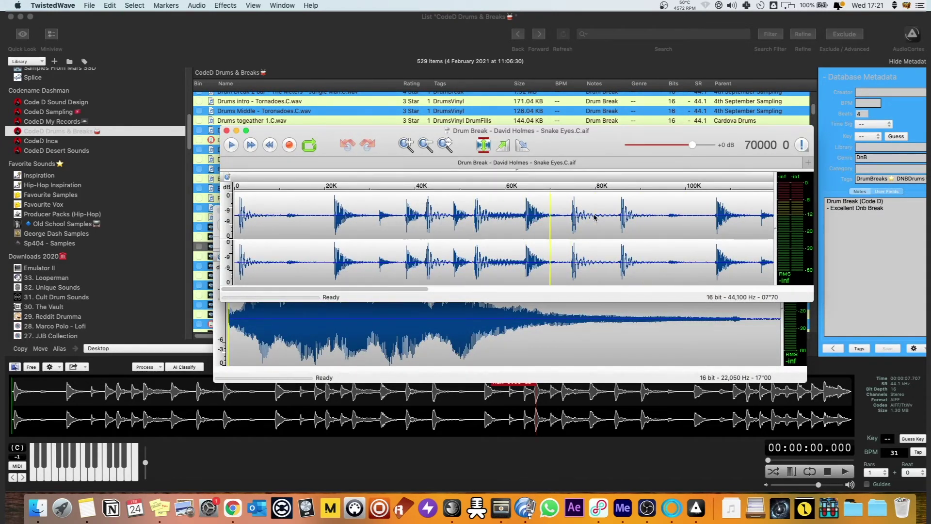
- Place Marker 1 to Marker 6 on successive transients of the Snake Eyes break, from sample 116608 to sample 137613
key("Tab")
key("Tab")
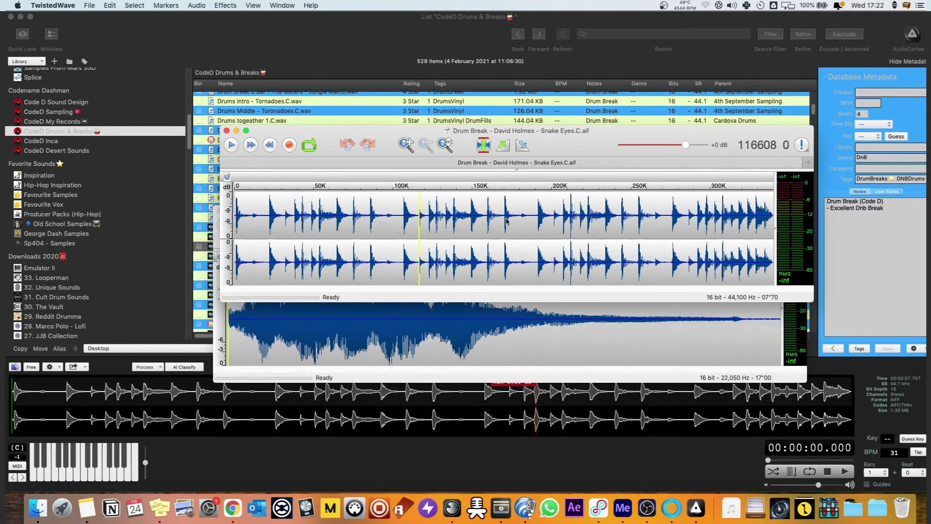
key("m")
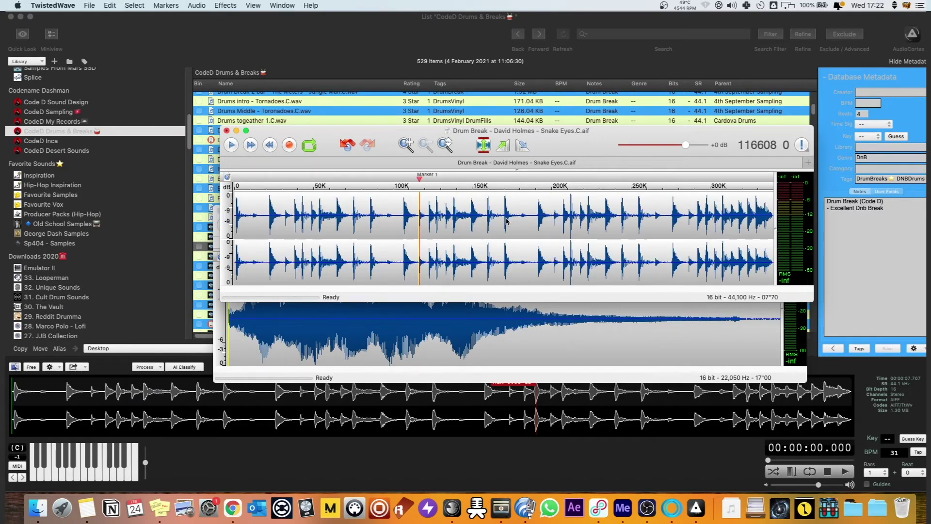
key("Tab")
key("m")
key("Tab")
key("m")
key("Tab")
key("m")
key("Tab")
key("m")
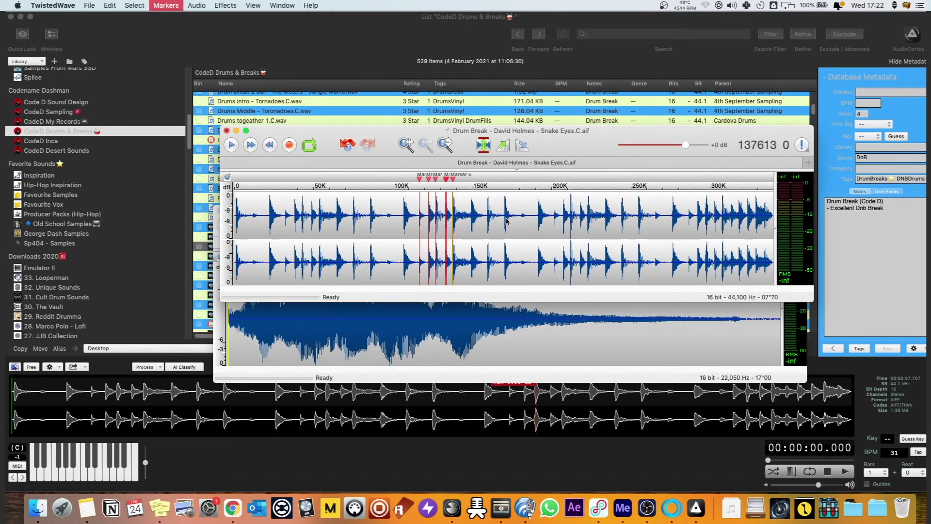
- Select individual slices between neighbouring markers, undo the last change and select the slice between Marker 2 and Marker 3
scroll(444, 218, "up", 5)
double_click(445, 219)
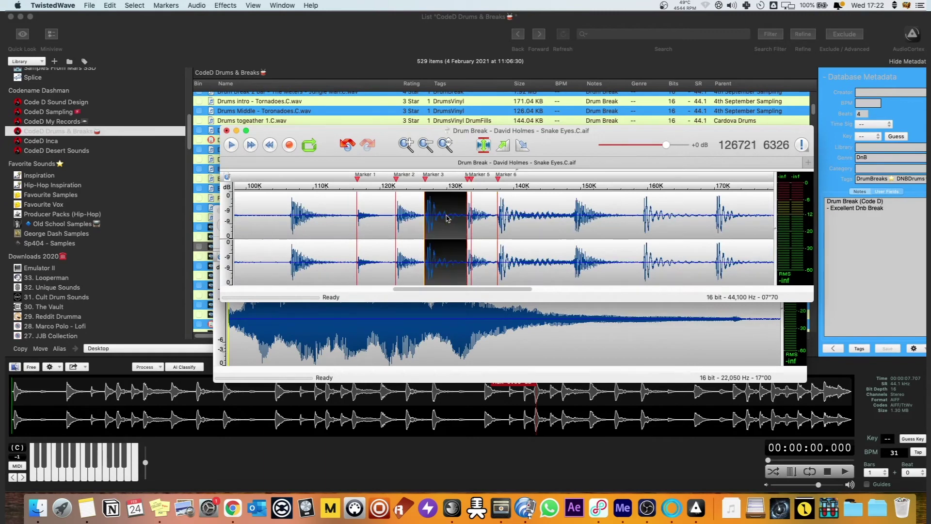
double_click(395, 214)
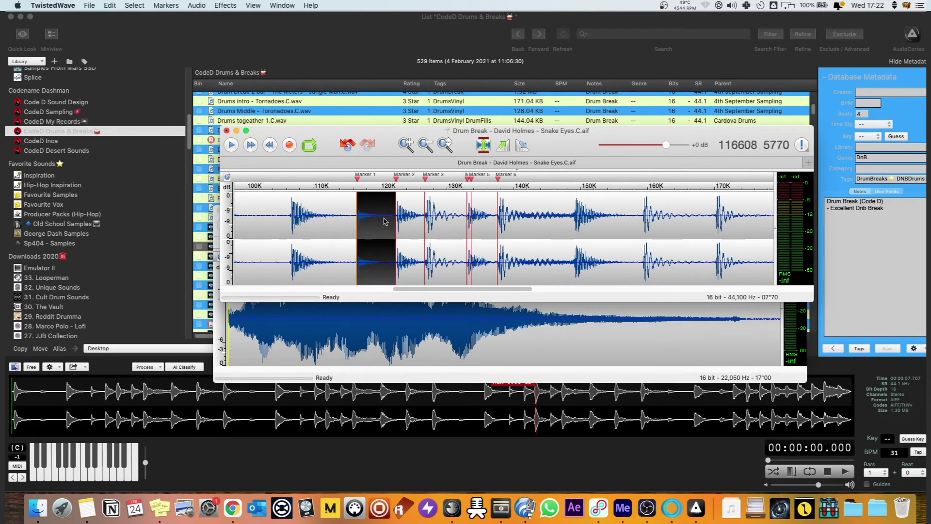
key("super+z")
double_click(406, 222)
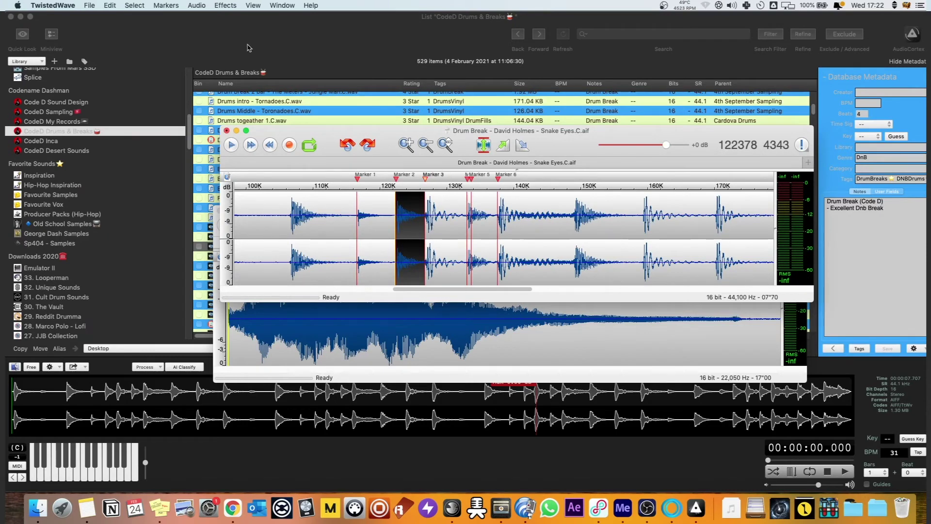
- Look through the available effects for the selected slice, clear the selection and reposition the Snake Eyes window
left_click(226, 5)
left_click(243, 97)
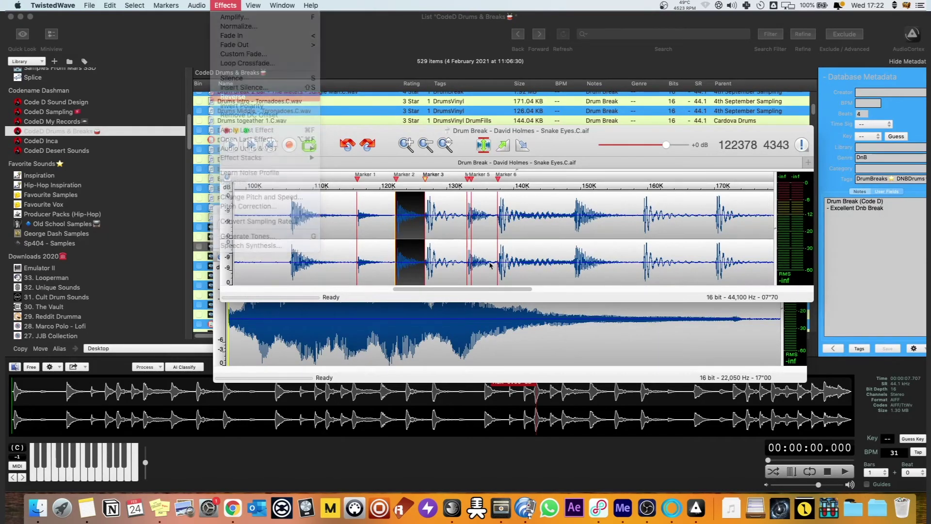
scroll(433, 239, "down", 5)
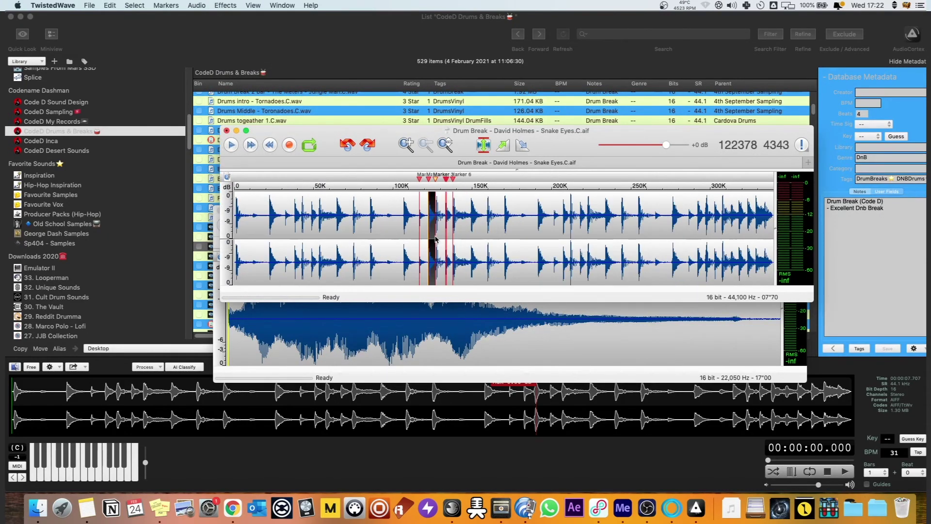
left_click(434, 238)
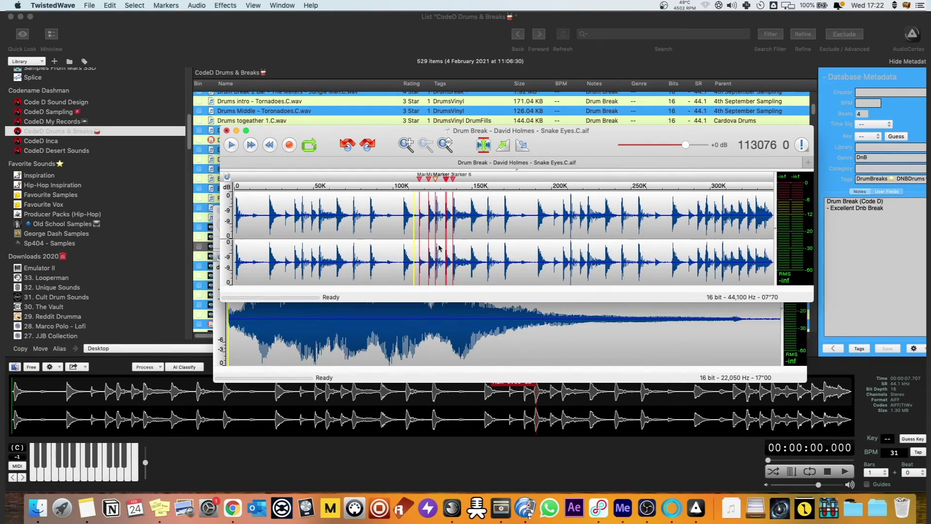
scroll(485, 230, "up", 1)
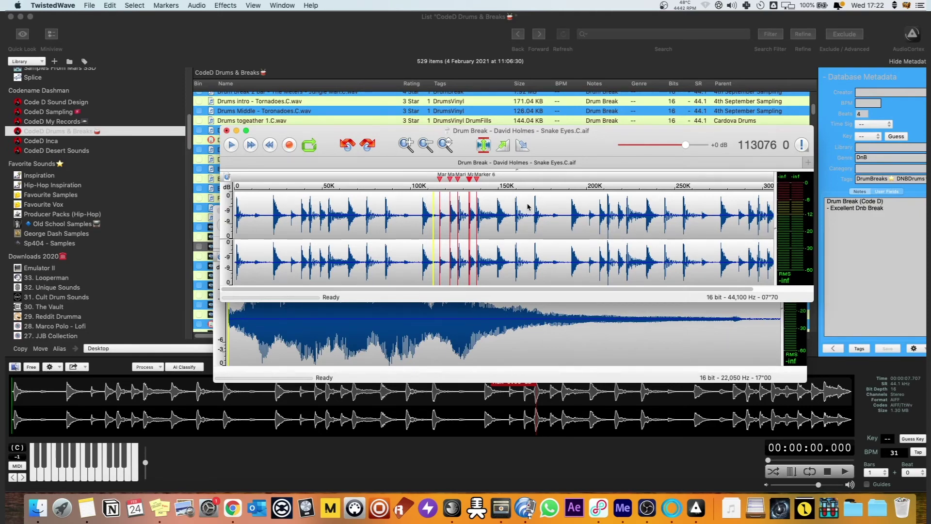
left_click_drag(331, 134, 272, 153)
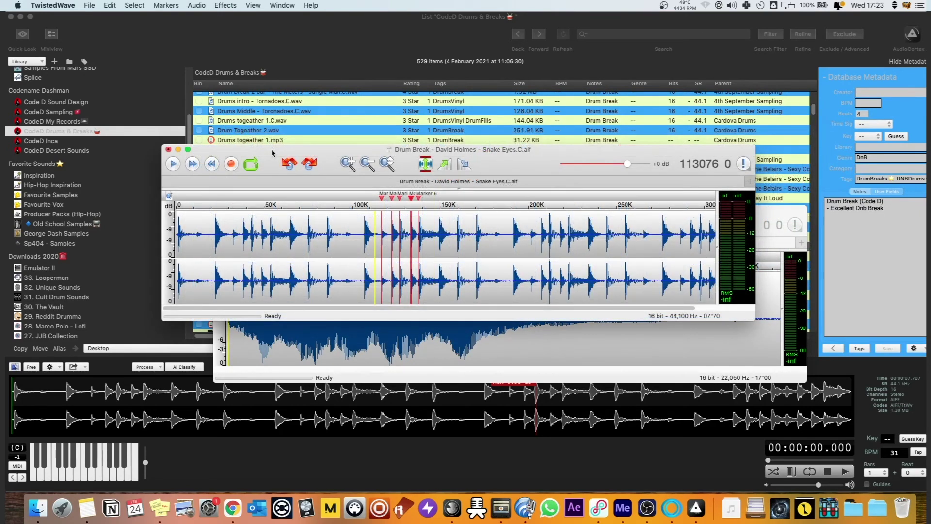
left_click(232, 164)
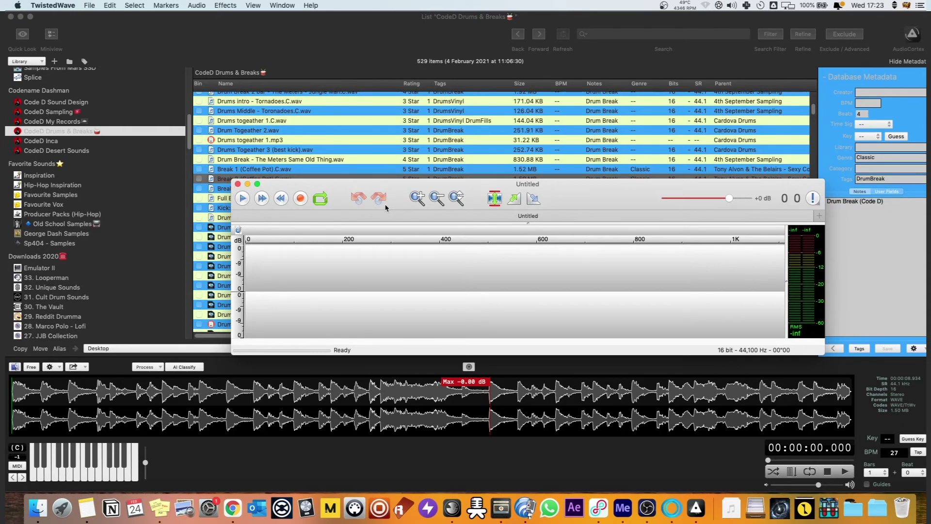
- Review the current channel assignment in TwistedWave's device preferences and set the input device to the audio interface with loopback channels
left_click(53, 5)
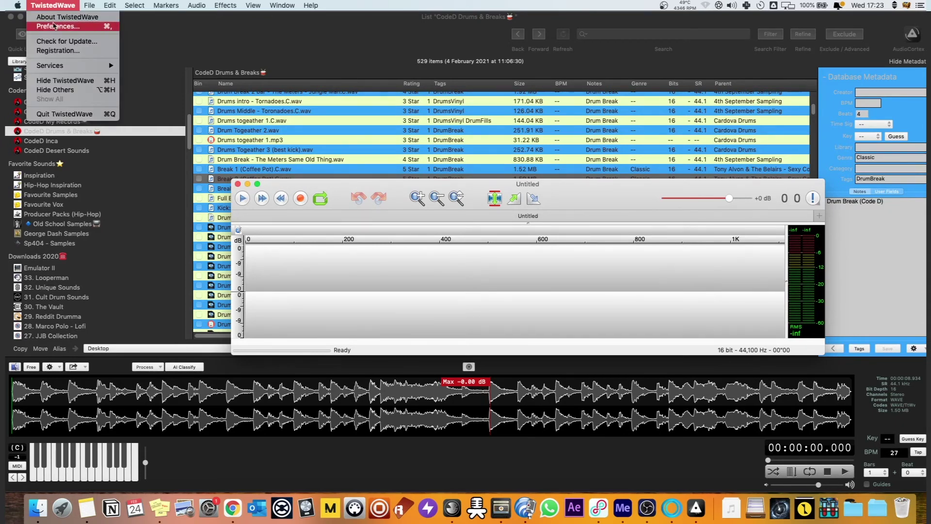
left_click(54, 27)
left_click(715, 252)
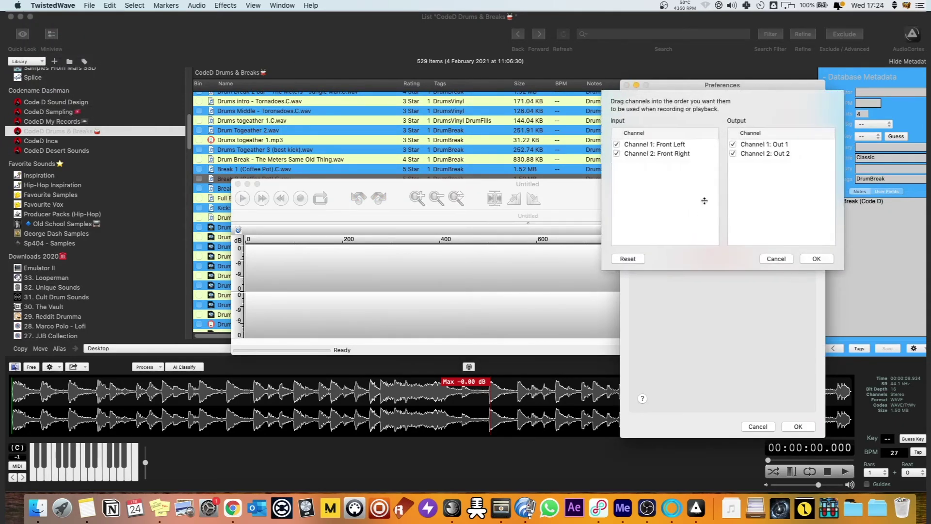
left_click(816, 258)
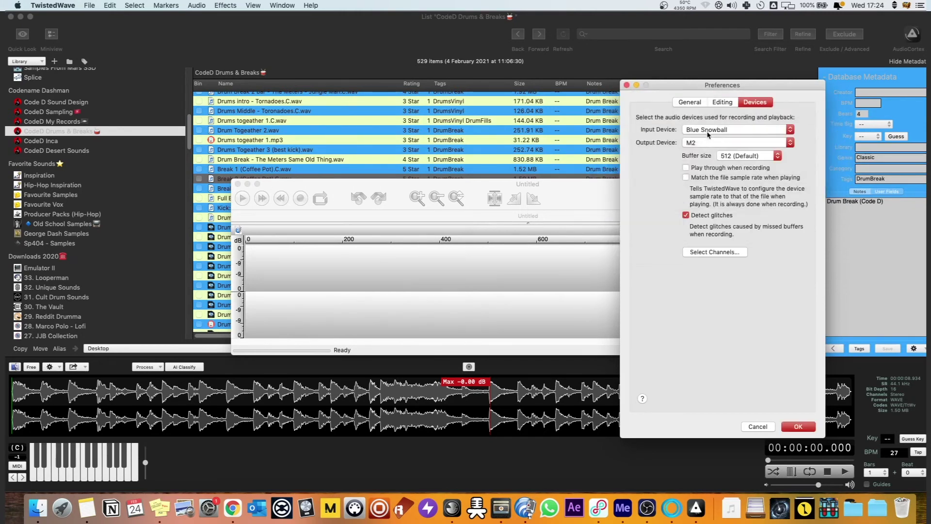
left_click(708, 129)
left_click(700, 165)
- Enable only Loopback 1 and Loopback 2 as input channels, disabling In 1, In 2 and both Loopback Mix channels, and save the preferences
left_click(715, 252)
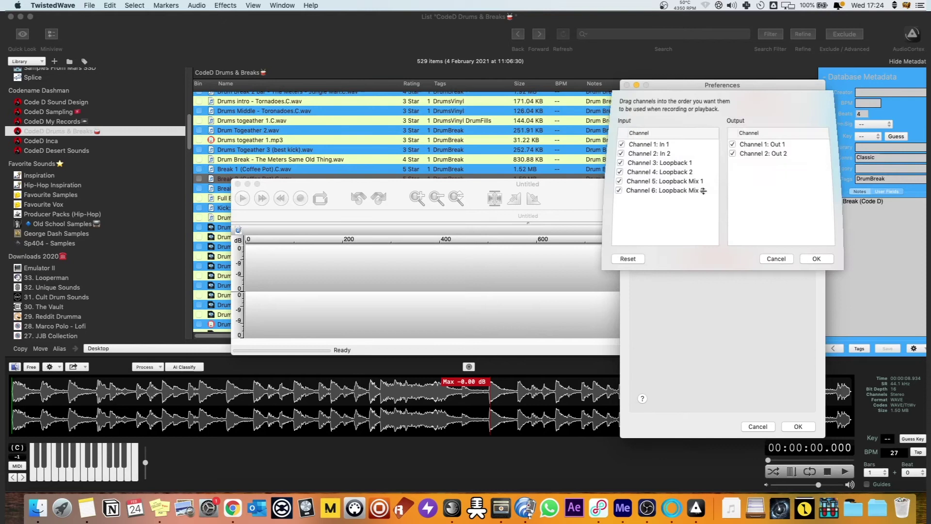
left_click(616, 190)
left_click(617, 181)
left_click(617, 154)
left_click(617, 144)
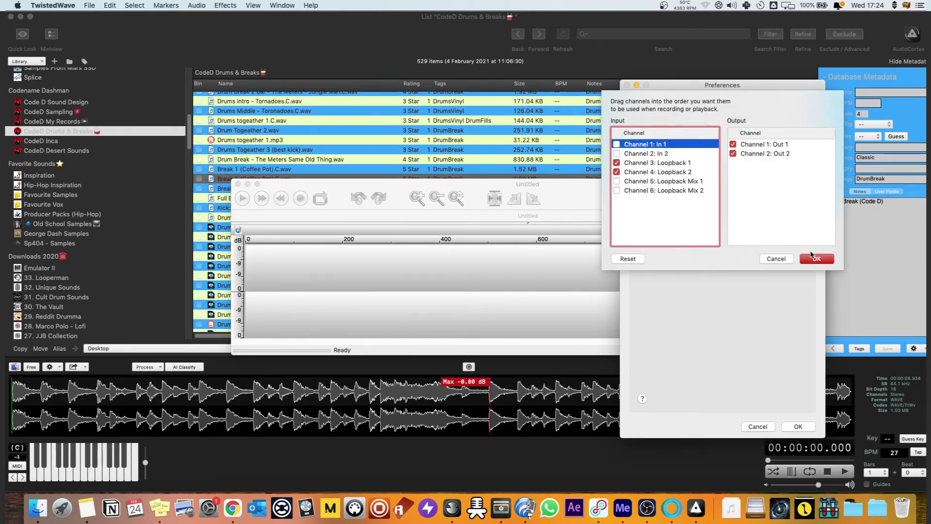
left_click(812, 257)
left_click(797, 427)
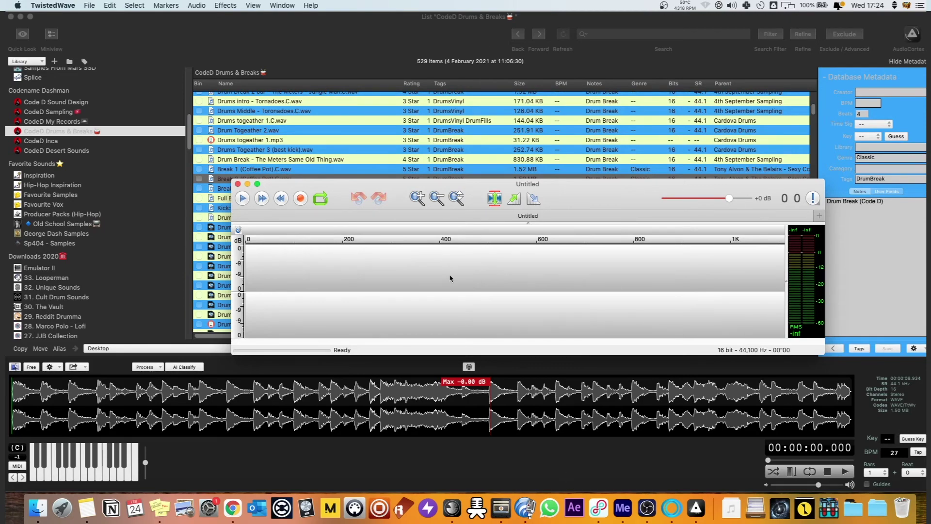
- Play the STH MEMPHIS acapella on Looperman in Chrome and start recording it in the untitled TwistedWave file, keeping the player in view
left_click(421, 495)
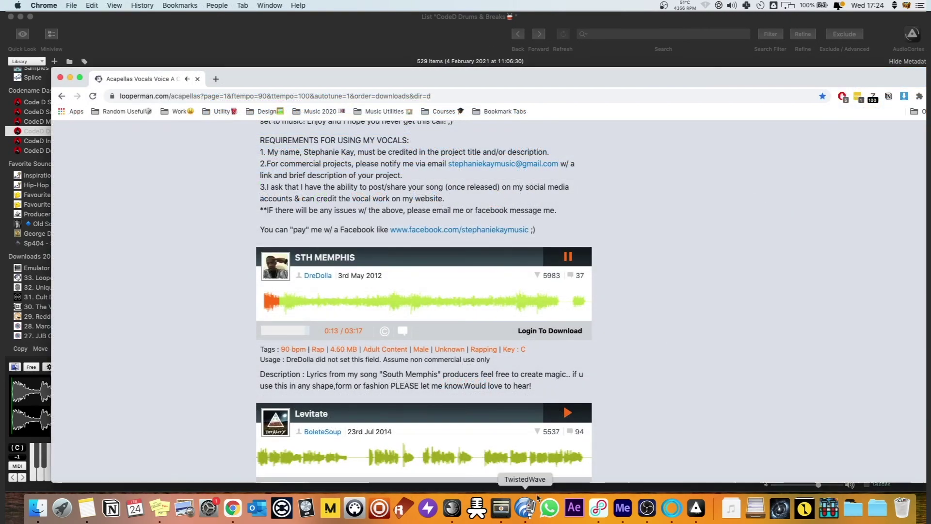
left_click(526, 507)
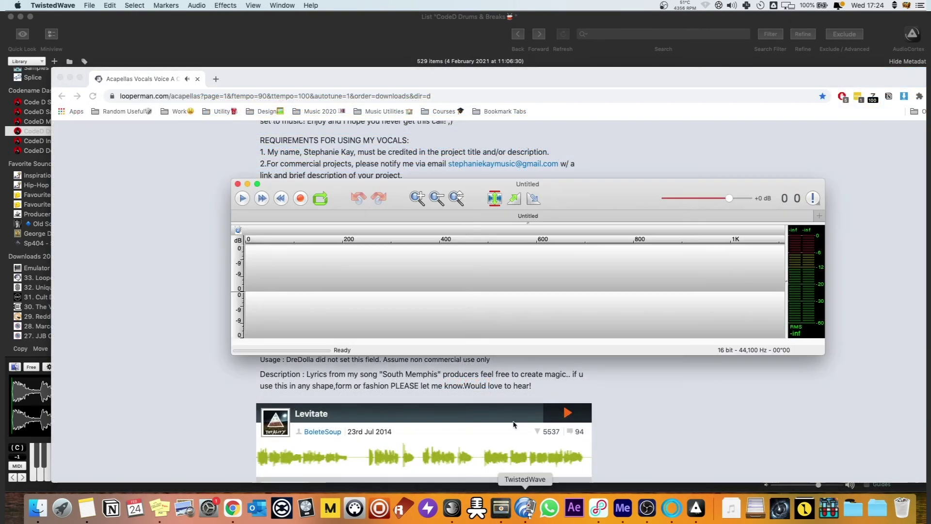
key("super+r")
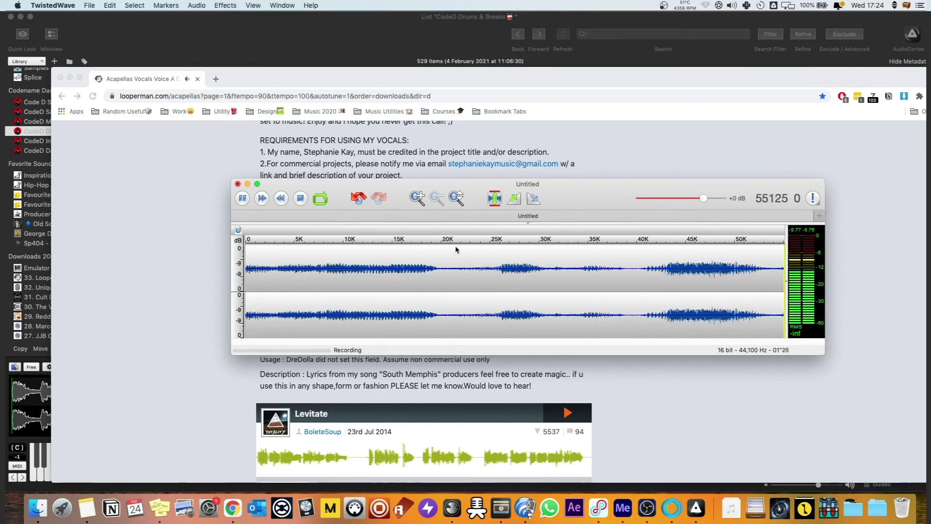
left_click_drag(553, 196, 605, 59)
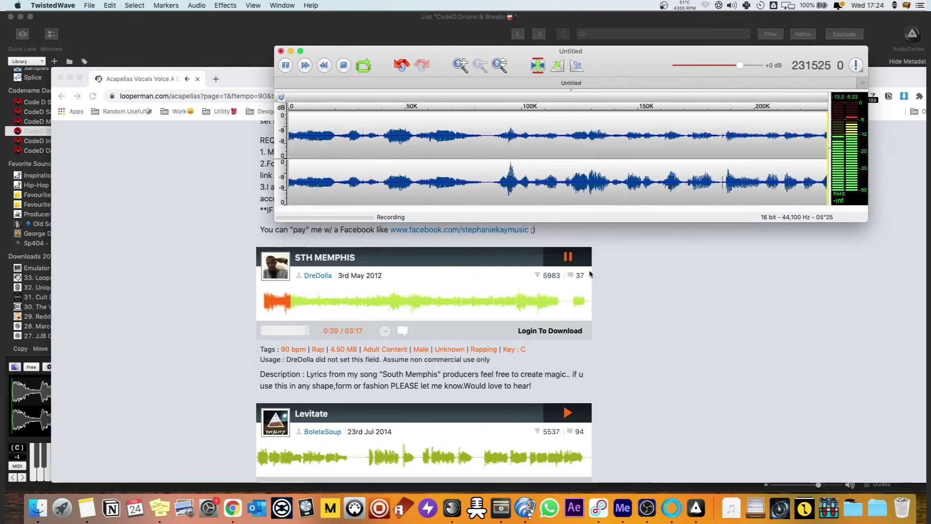
- Pause the STH MEMPHIS acapella in Chrome, return to TwistedWave and stop the recording
key("super+Tab")
key("space")
key("super+Tab")
key("space")
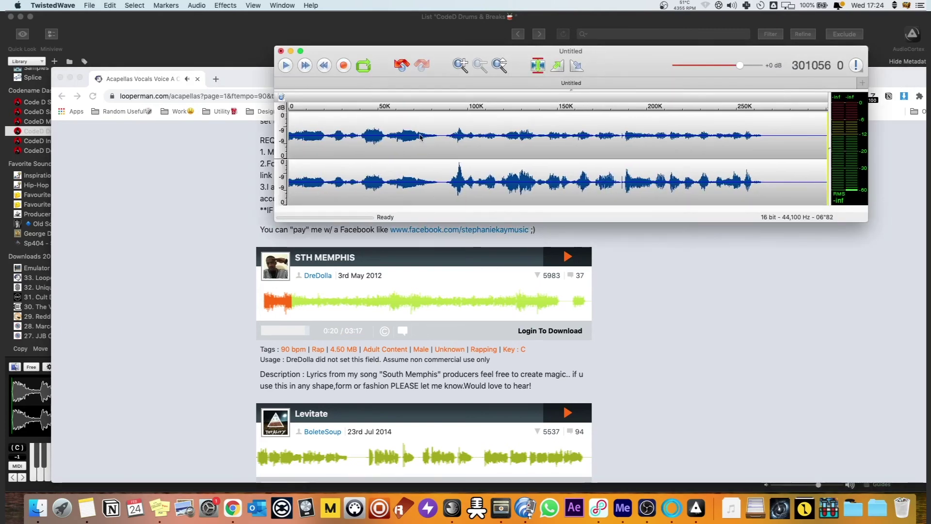
- Delete the trailing silence from sample 266403 onward and place the cursor at the end of the recording
left_click_drag(762, 156, 827, 156)
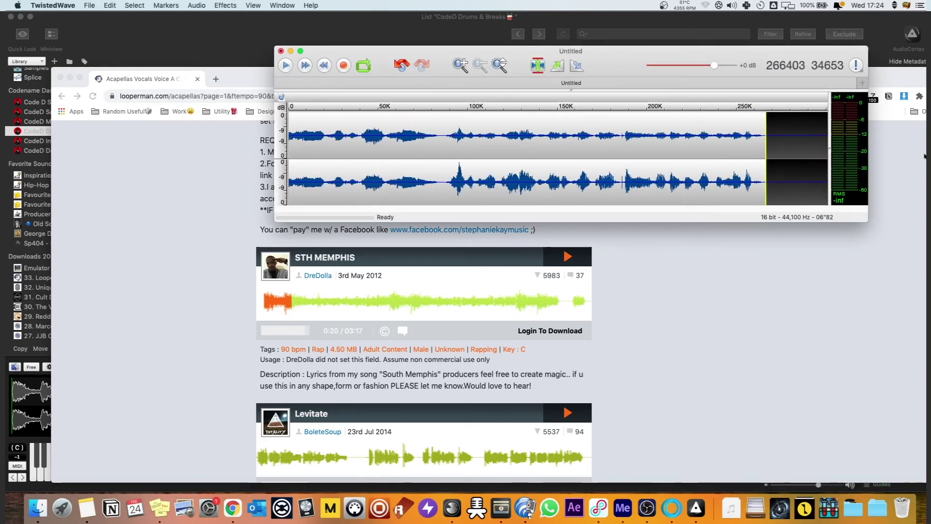
key("Delete")
left_click_drag(459, 150, 455, 150)
left_click(823, 151)
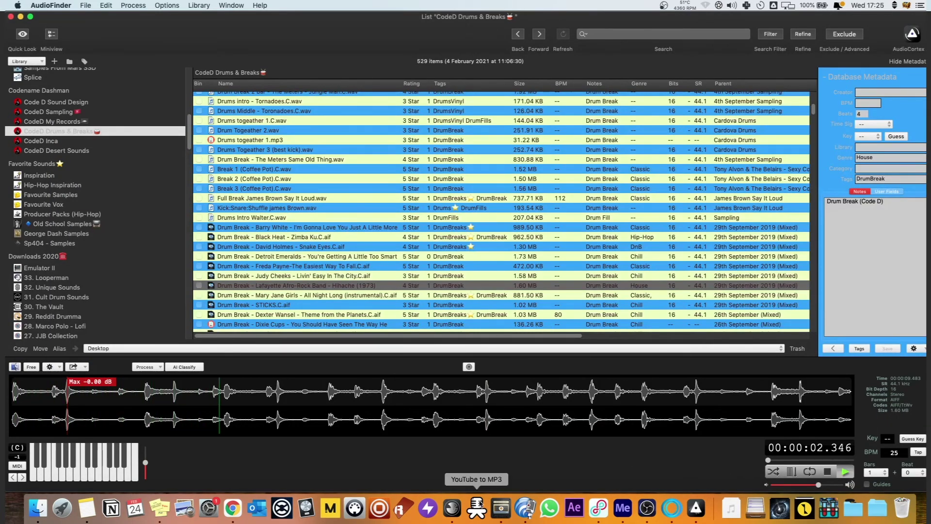
- Return to TwistedWave, play the newly recorded drum break and normalize that part to a peak value of -1 dB
left_click(525, 507)
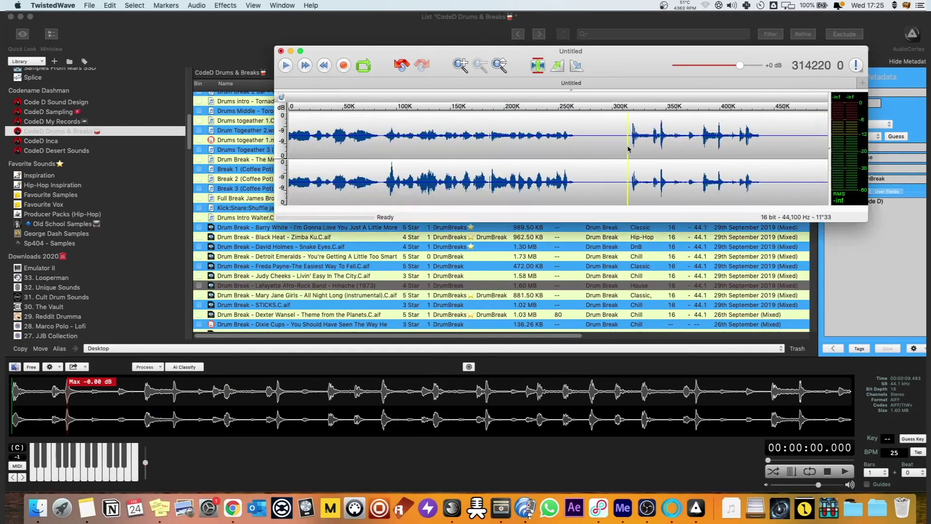
key("space")
left_click(537, 65)
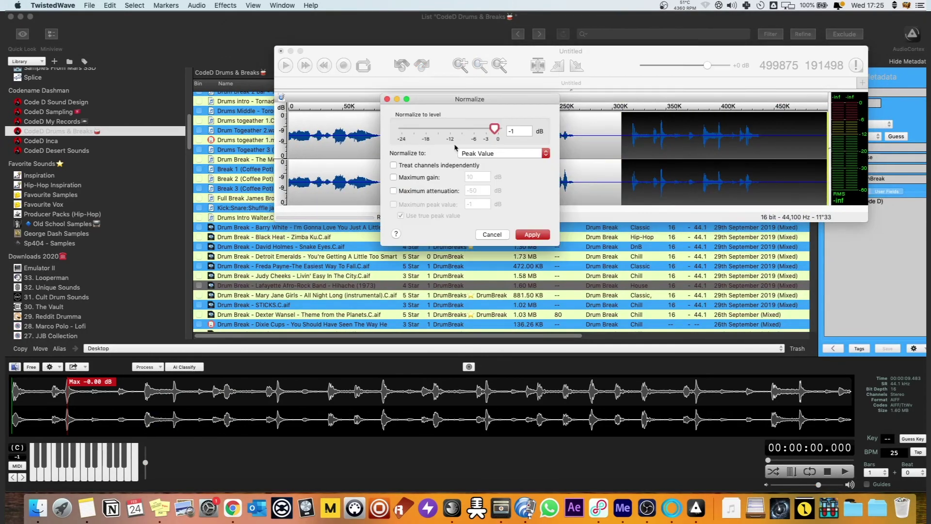
key("Return")
- Play back the normalized drum break and the recorded vocal to compare their levels
left_click(632, 163)
key("space")
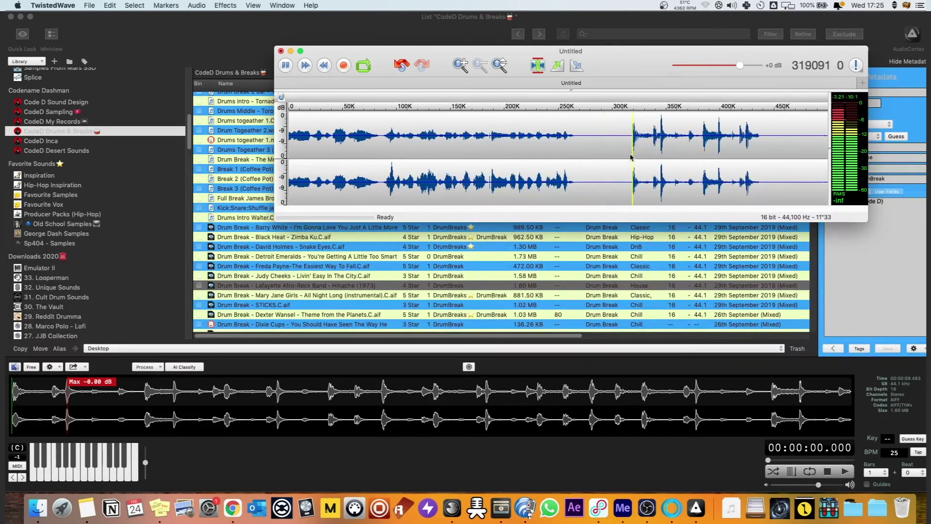
left_click(381, 145)
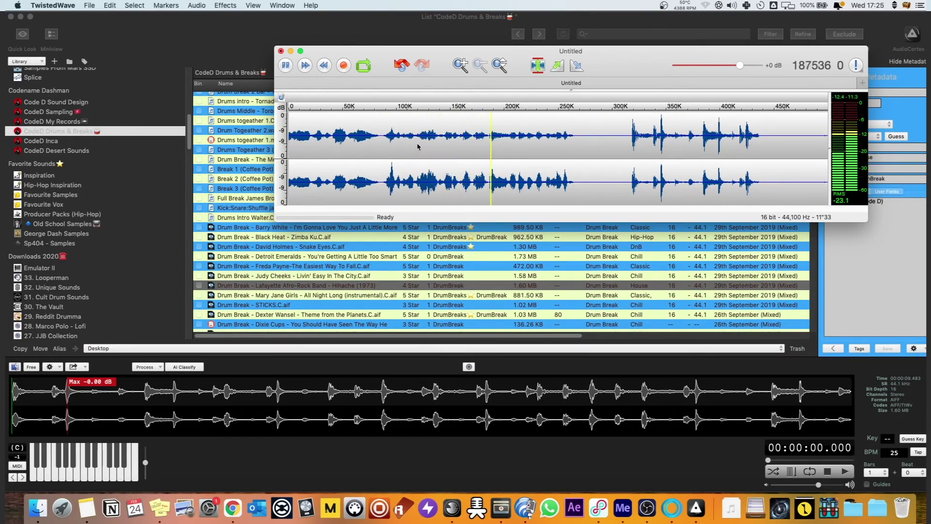
key("space")
- Delete the audio before about sample 86759 and the drum break after the second vocal phrase, keeping only that phrase
left_click_drag(577, 150, 379, 149)
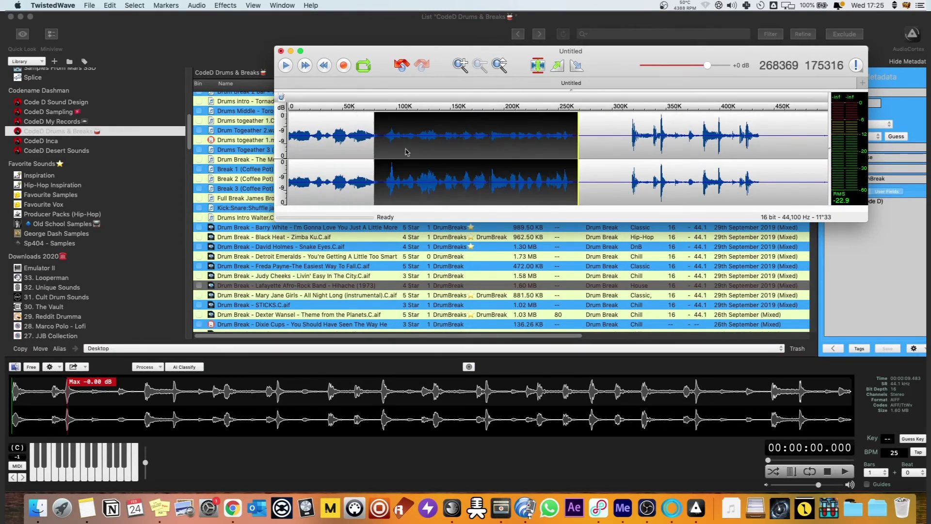
left_click(379, 149)
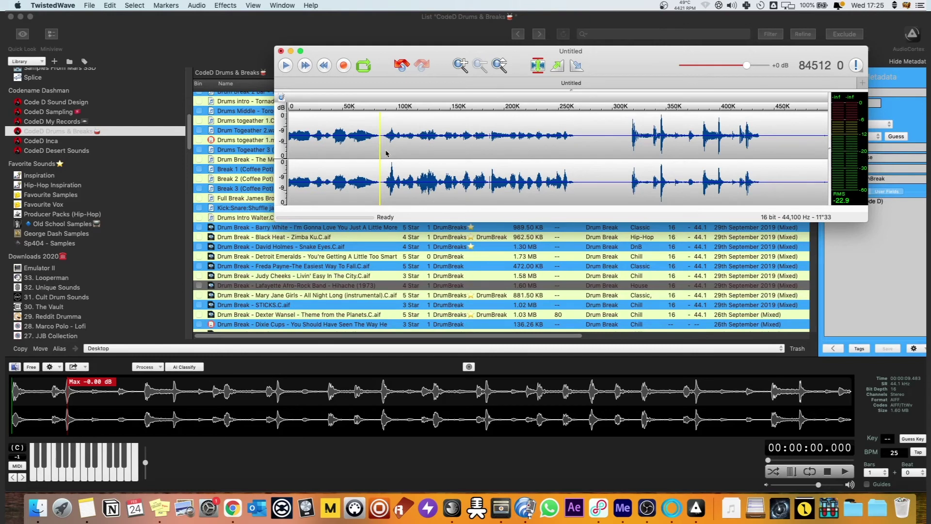
left_click_drag(383, 148, 283, 149)
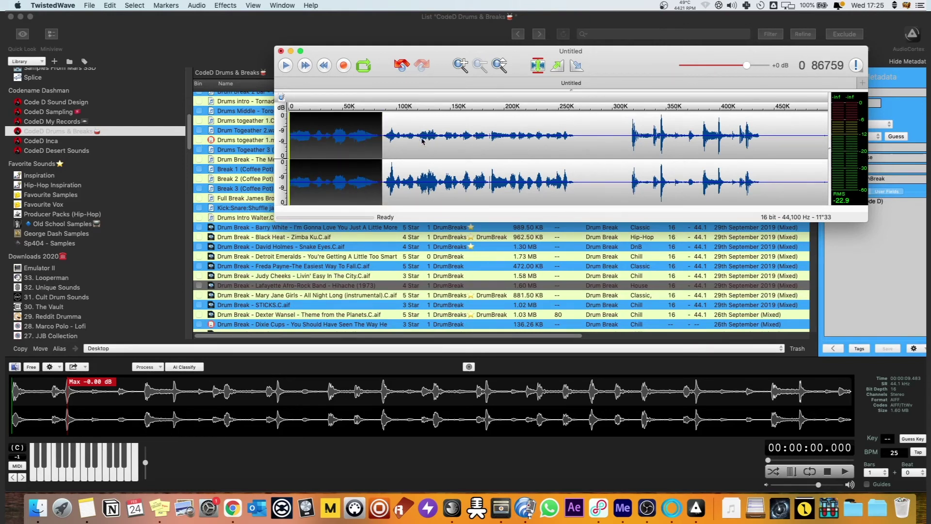
left_click(495, 141, "shift")
- Examine the available audio plug-in effects and saved effect stacks, then return to TwistedWave and move its window slightly lower
left_click(225, 5)
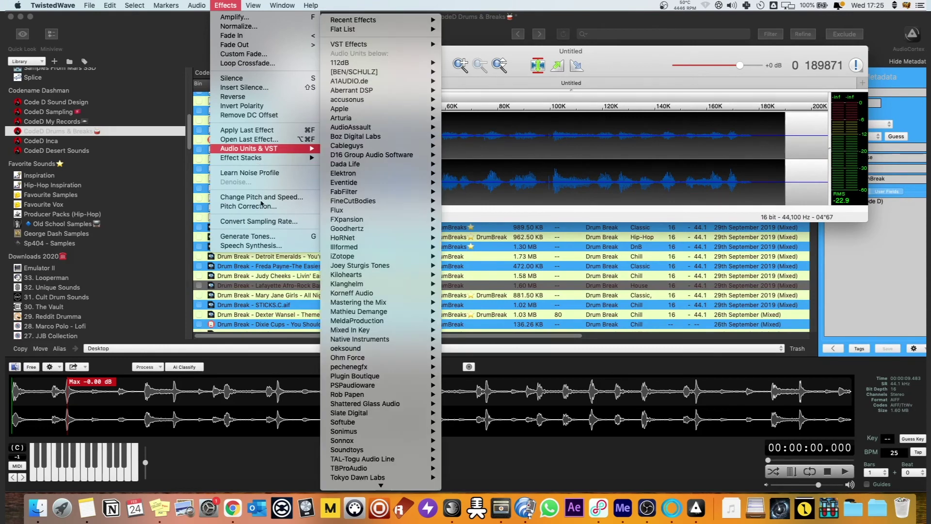
mouse_move(254, 159)
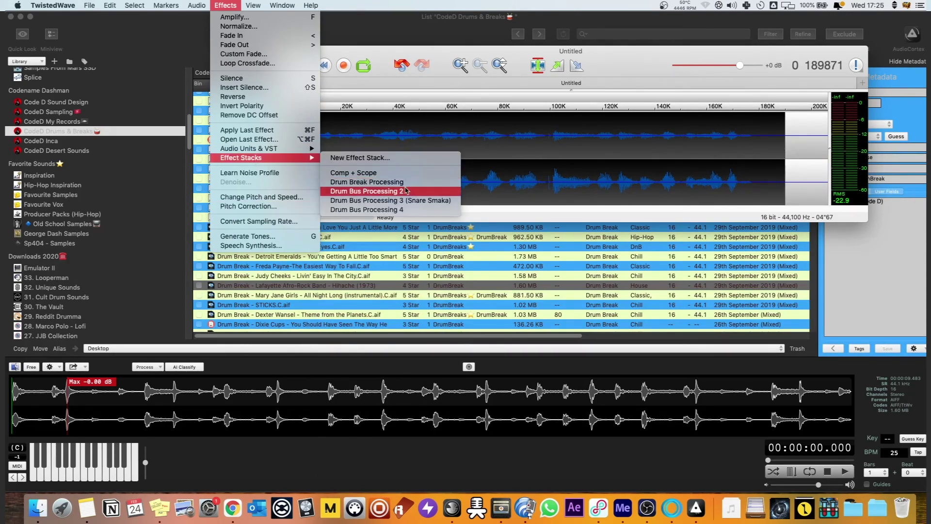
left_click(156, 56)
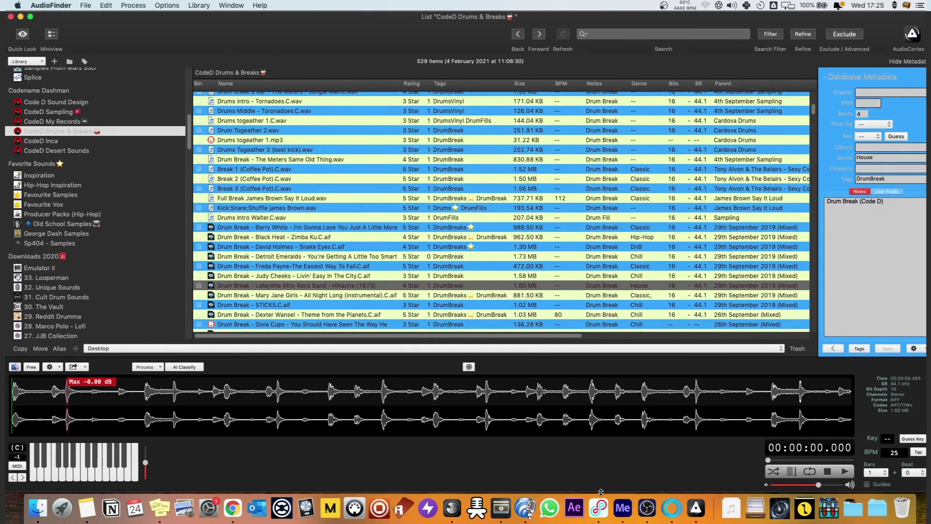
left_click(525, 508)
left_click_drag(633, 64, 633, 101)
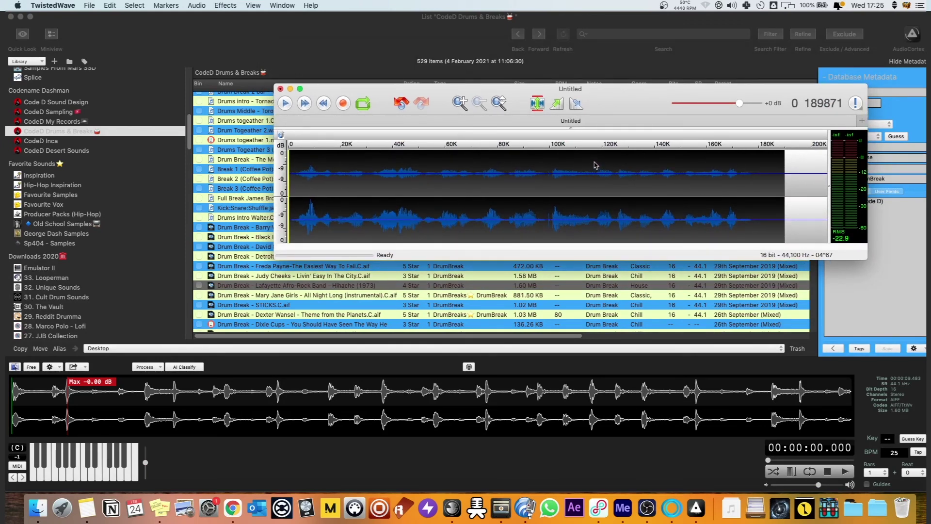
- Try to amplify only the quieter left channel of the vocal, from the start to sample 190612, and undo it
left_click(621, 177)
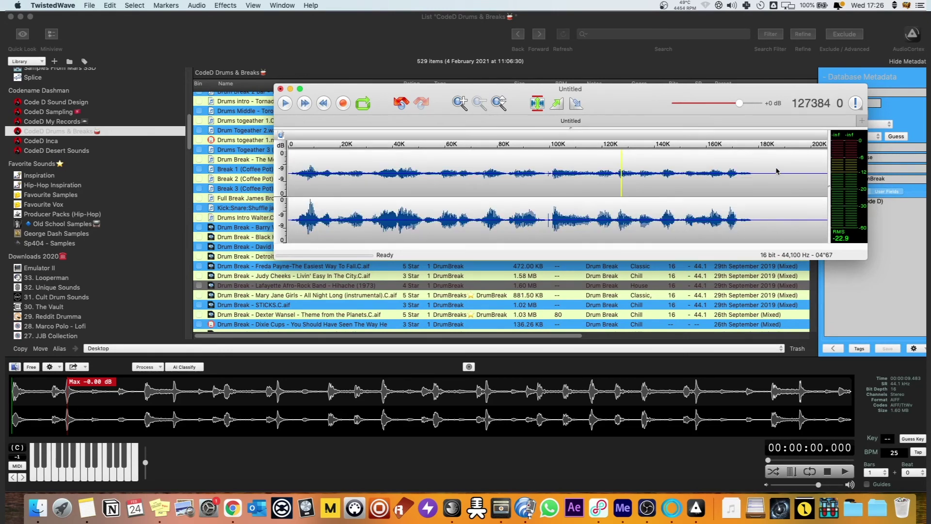
left_click_drag(797, 172, 265, 210)
left_click(744, 181)
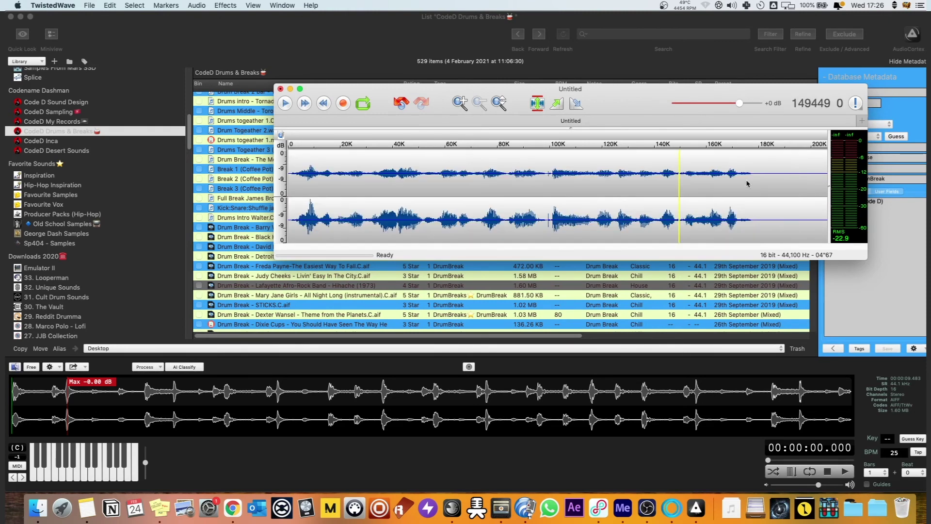
left_click_drag(792, 174, 288, 175)
key("super+shift+a")
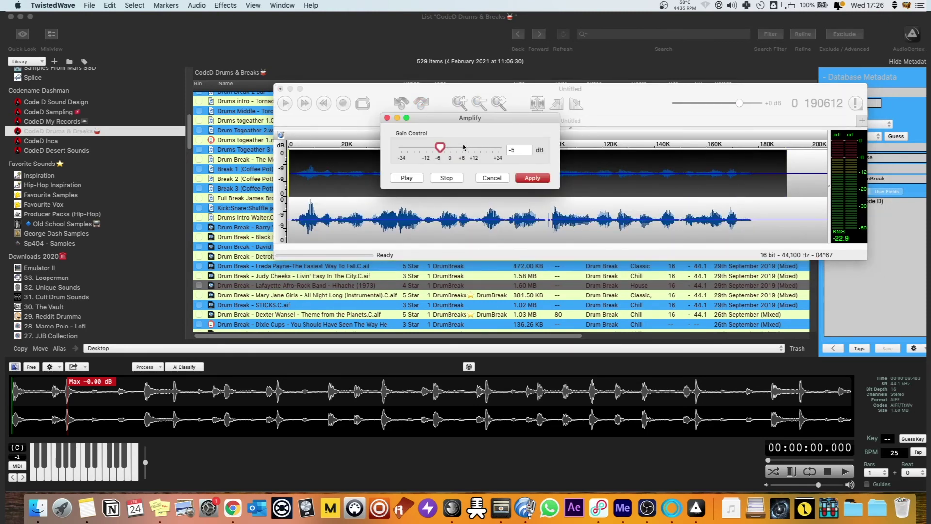
key("Tab")
key("Return")
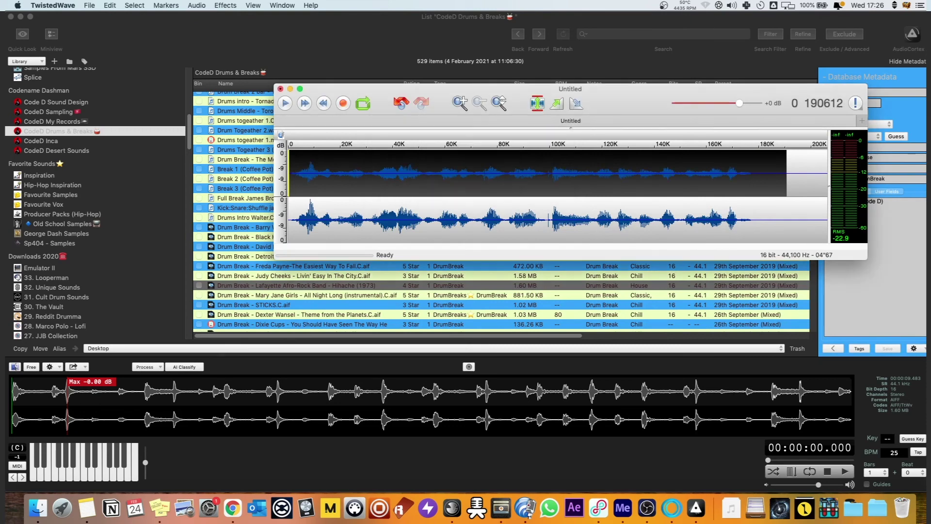
left_click(536, 219)
key("super+z")
- Amplify only the left channel from the start to sample 180600 to match the right channel, undoing the last excess adjustment
left_click(547, 208)
left_click(299, 220)
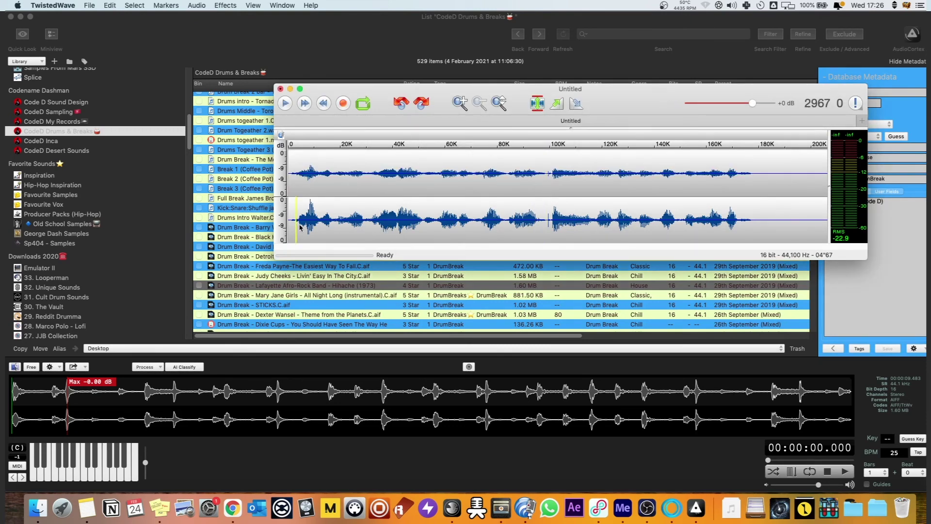
left_click_drag(298, 221, 828, 222)
left_click_drag(760, 175, 129, 158)
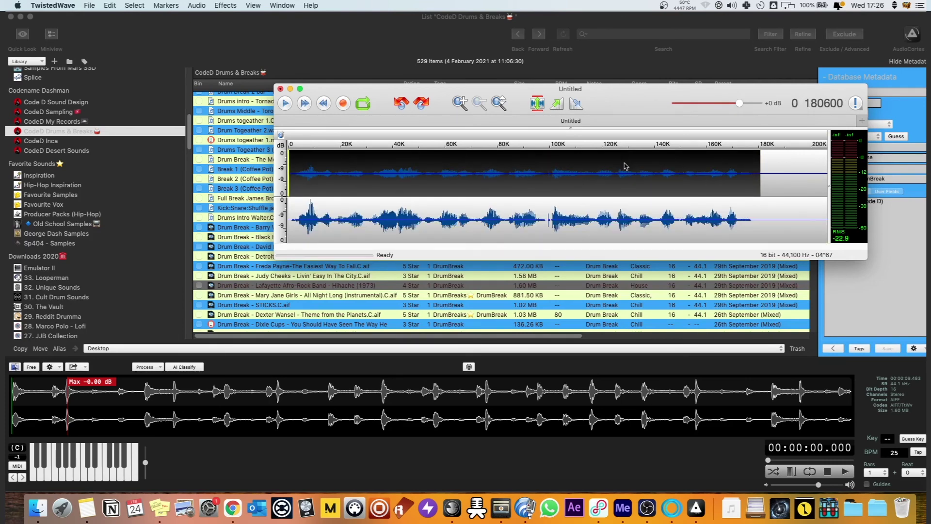
key("super+shift+n")
key("Return")
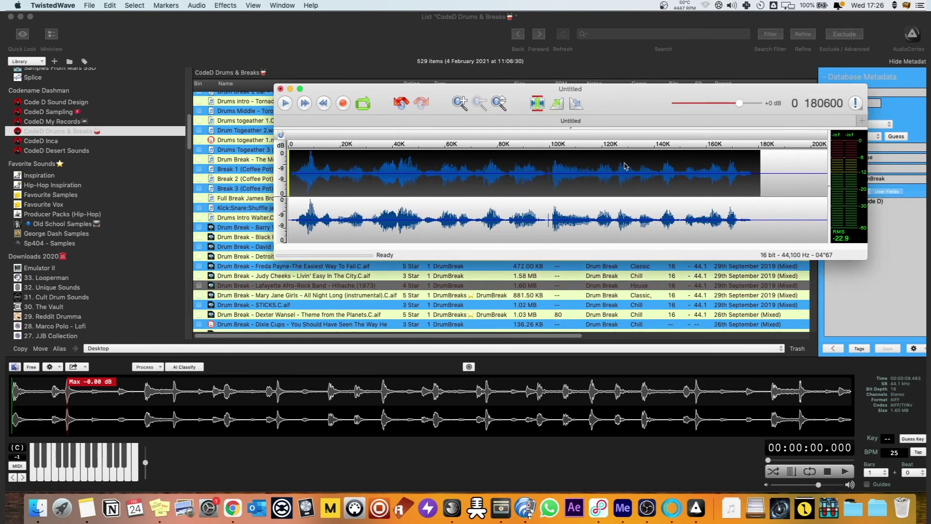
key("super+z")
left_click(568, 180)
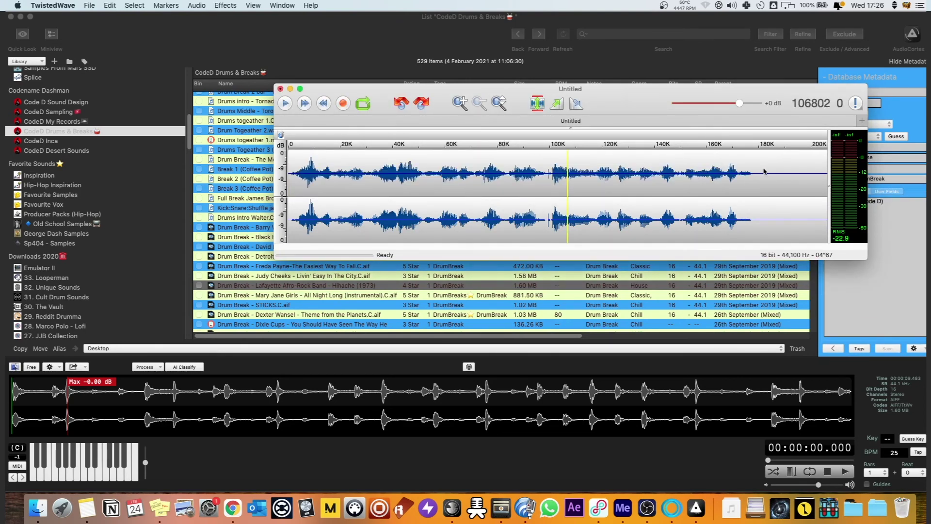
- Amplify the left channel by a further 1 dB from the start to sample 184679
left_click_drag(764, 171, 289, 171)
key("super+shift+n")
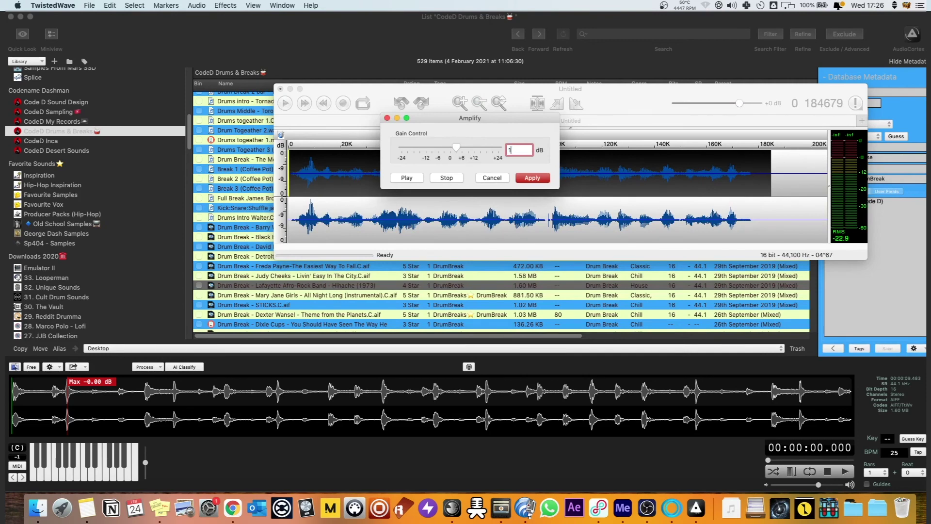
type("1")
key("Return")
- Play back the vocal to check the channel balance, stop it, and move the editor window down over the waveform preview
left_click(376, 193)
key("space")
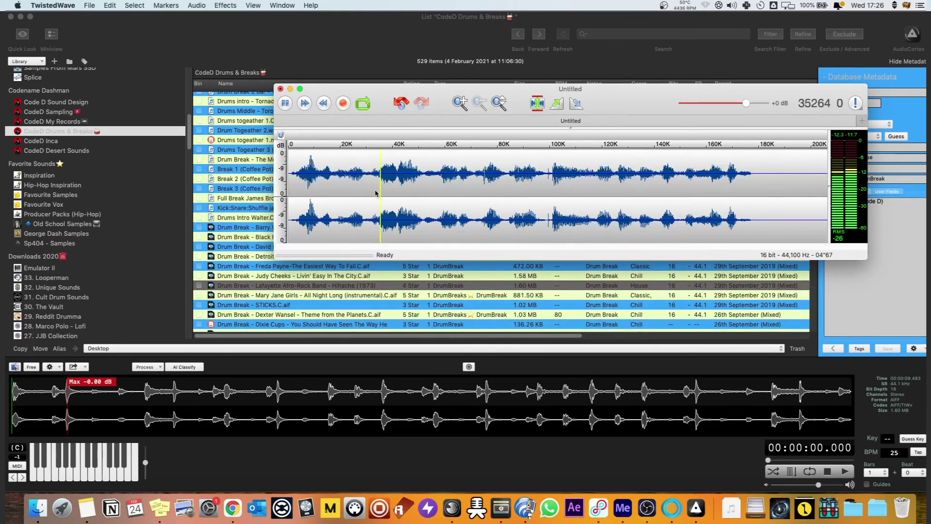
key("space")
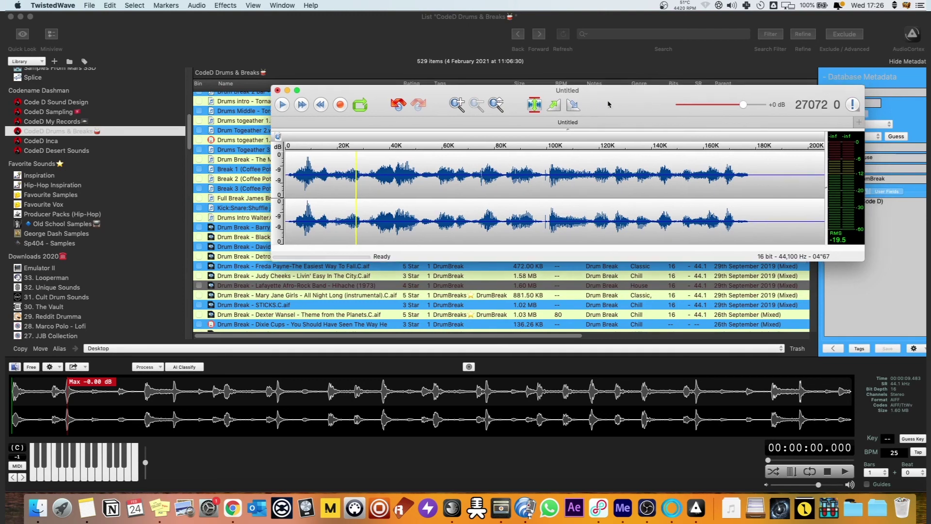
left_click_drag(624, 93, 578, 300)
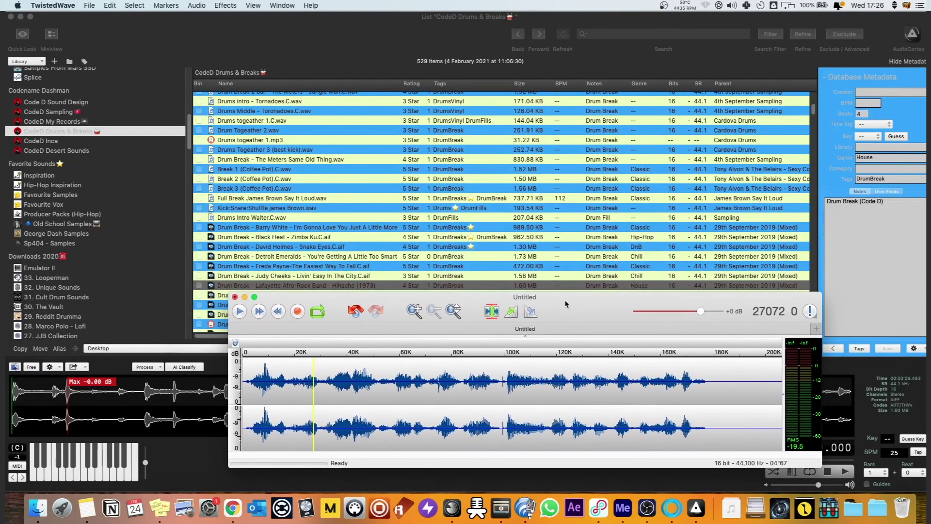